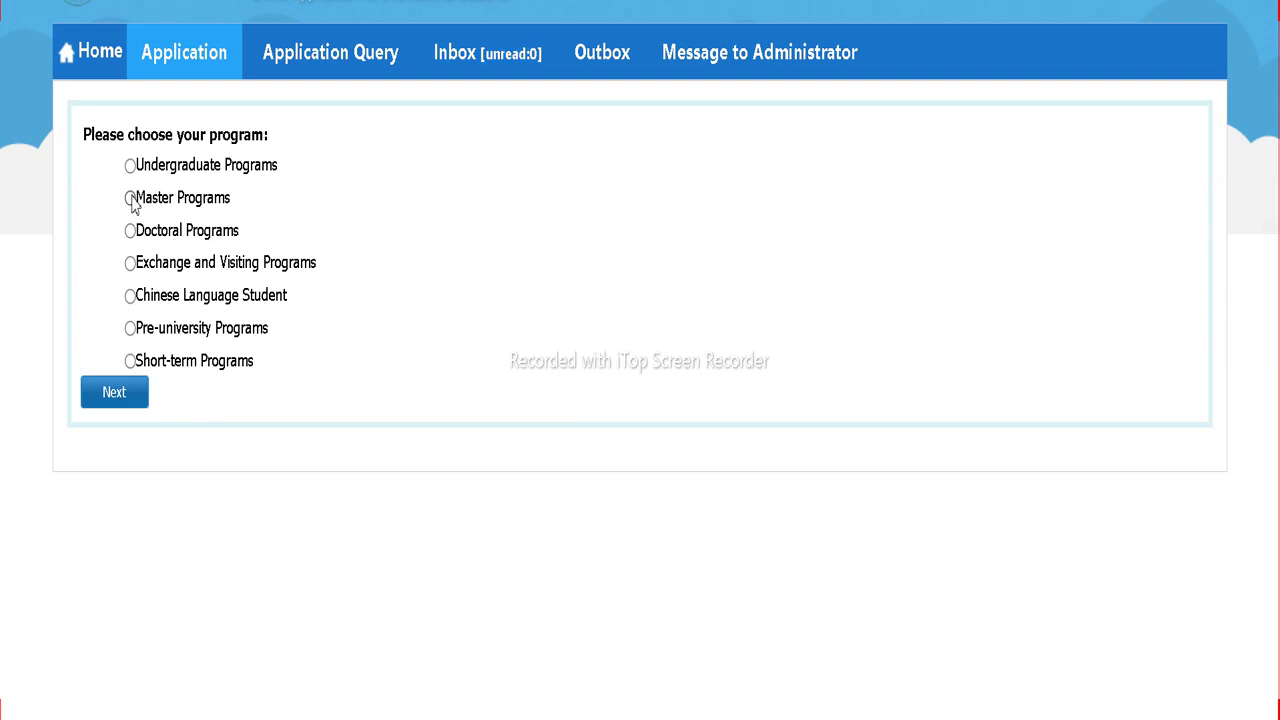
Step: Choose Master Programs and apply to the English-taught Computer Science and Technology plan
left_click(130, 198)
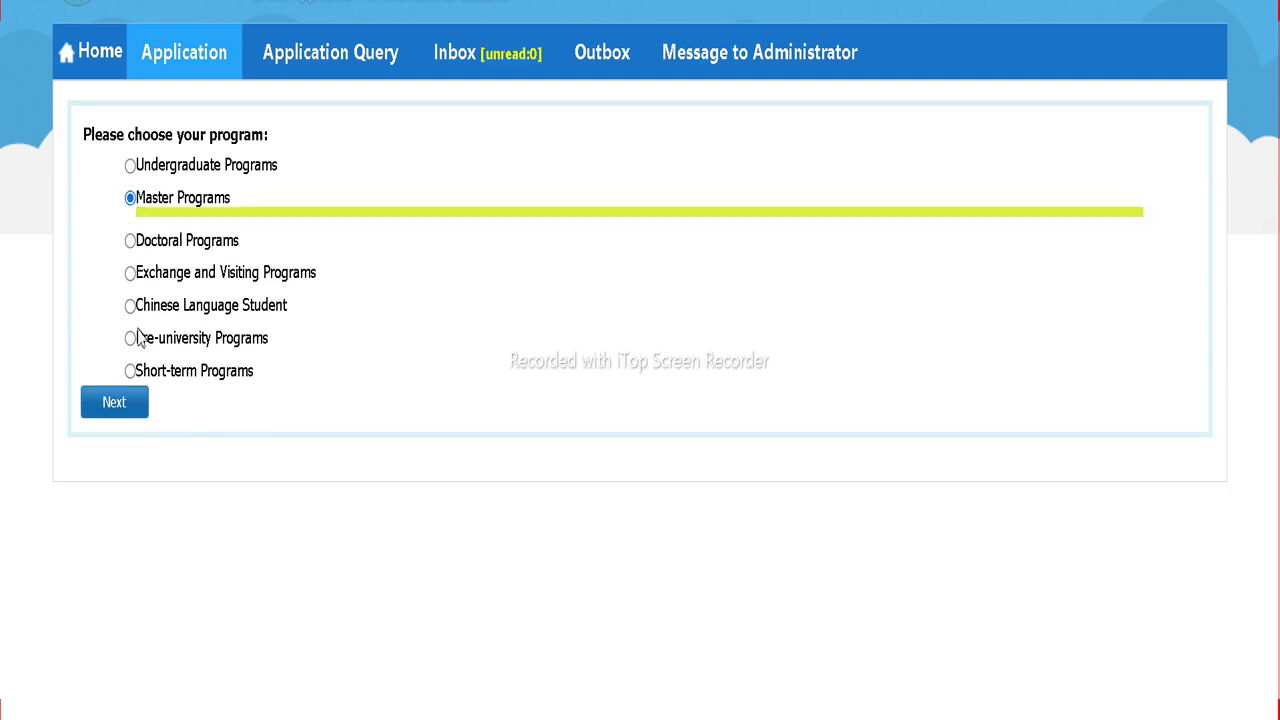
left_click(123, 404)
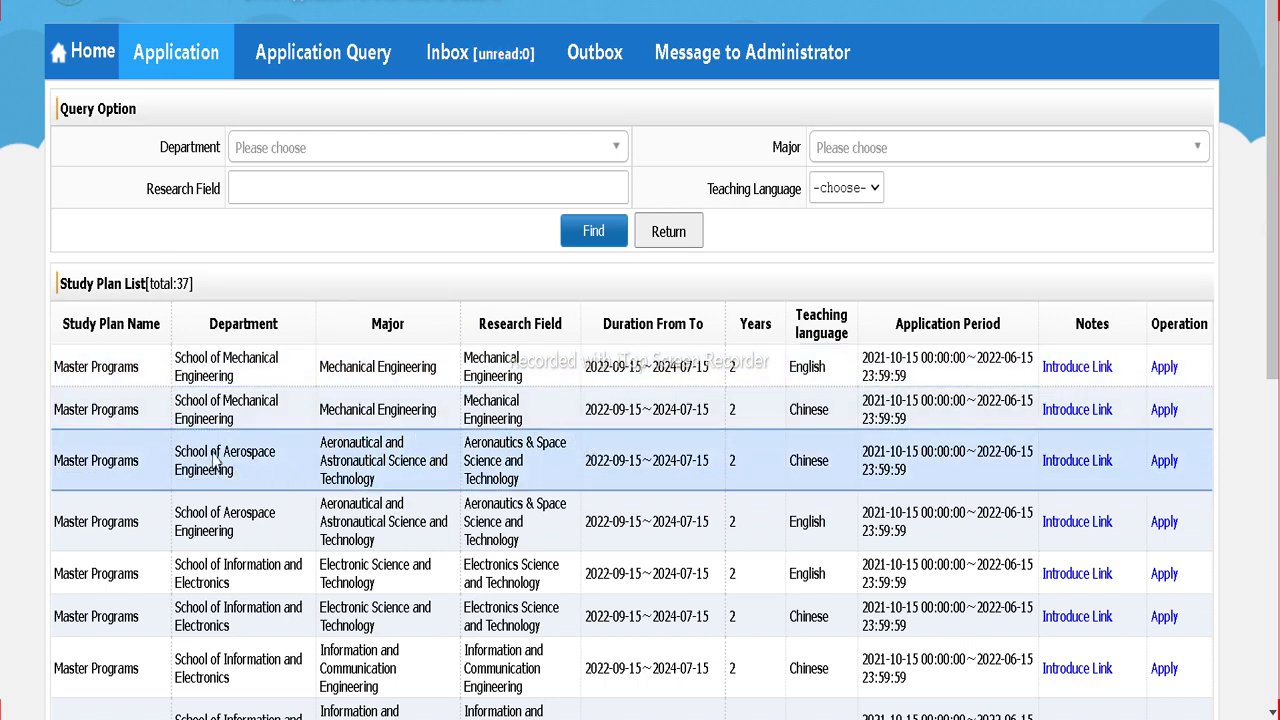
scroll(213, 460, "down", 3)
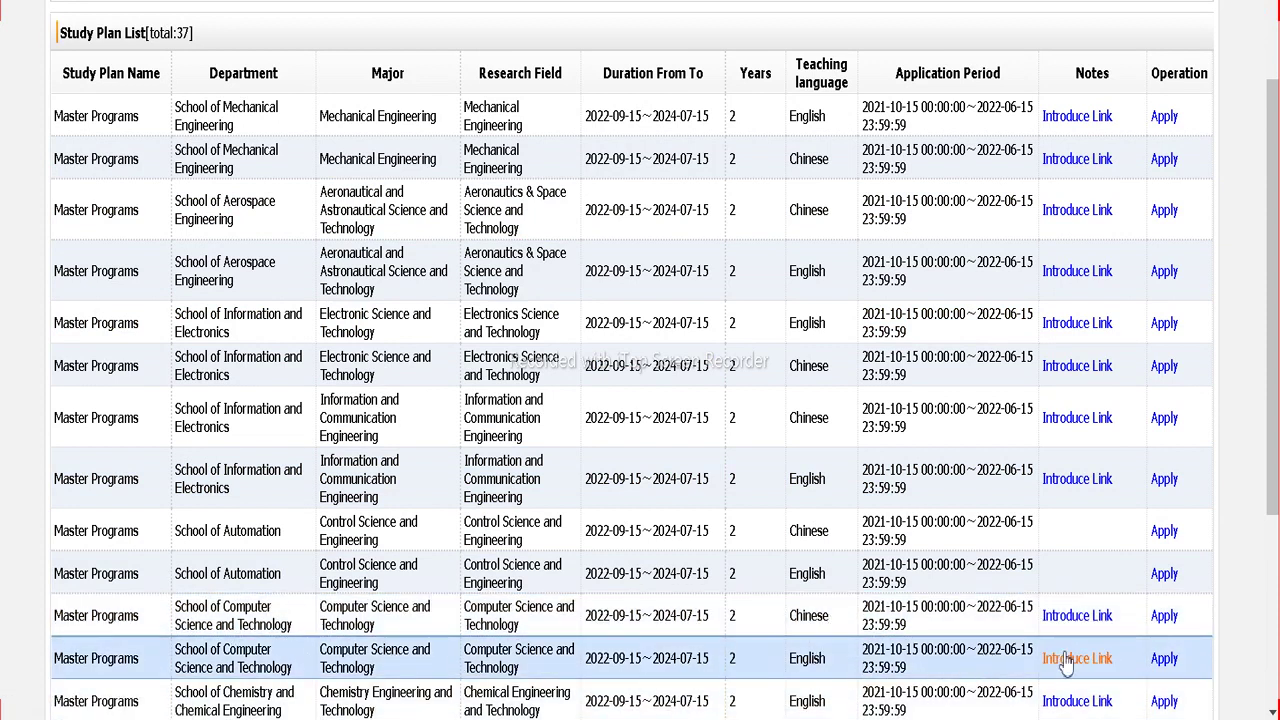
left_click(1163, 662)
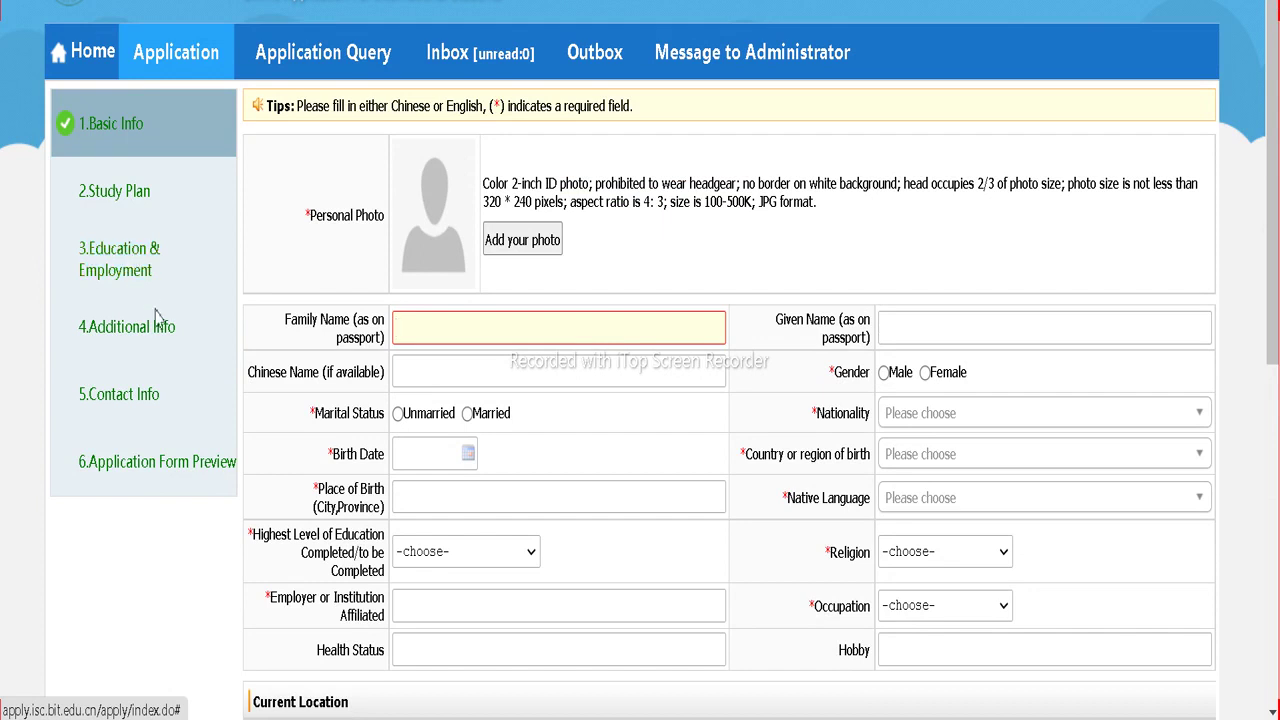
Step: Upload the applicant's photo, enter the family name, and mark Unmarried and Male
scroll(140, 345, "down", 1)
left_click(140, 345)
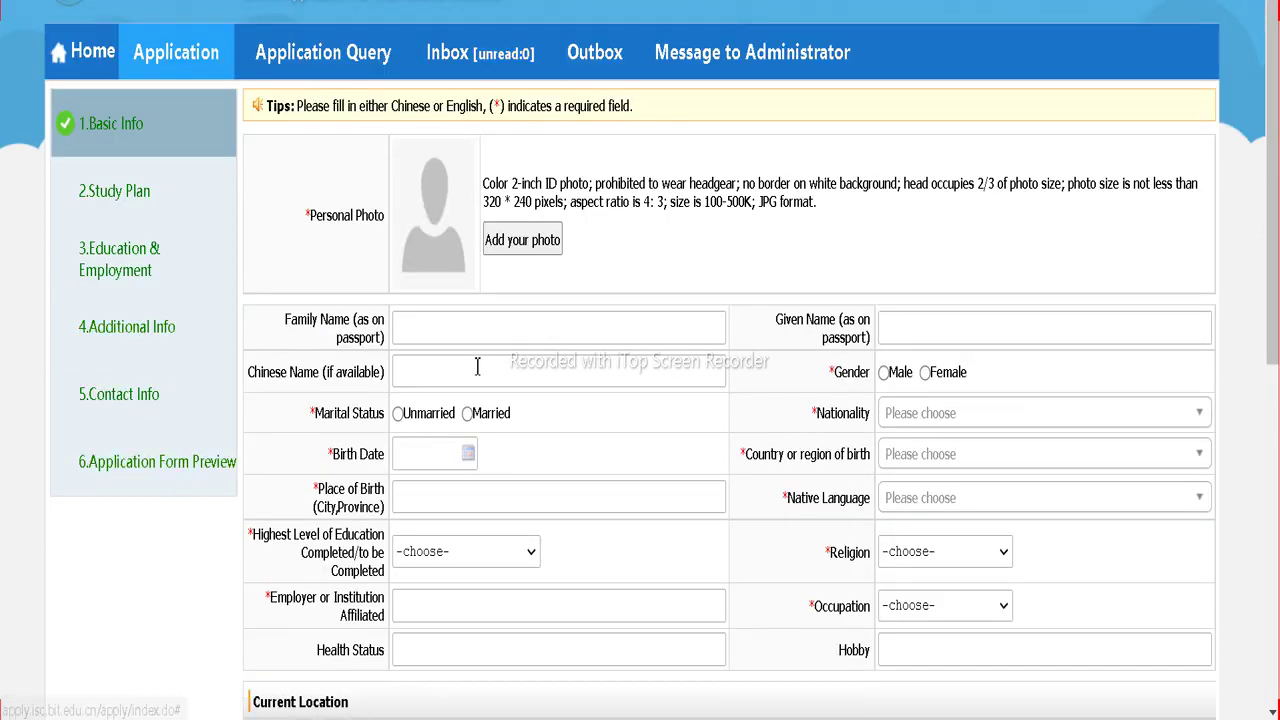
scroll(477, 355, "down", 6)
scroll(477, 345, "up", 8)
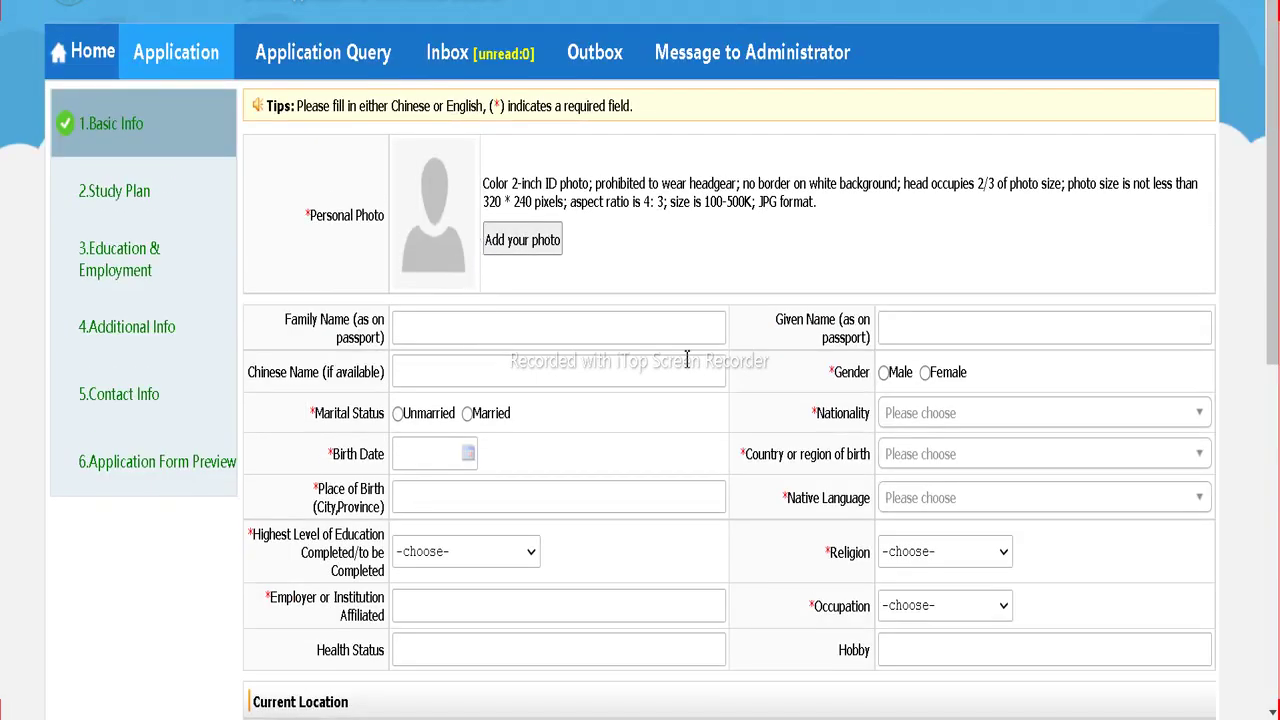
left_click(422, 334)
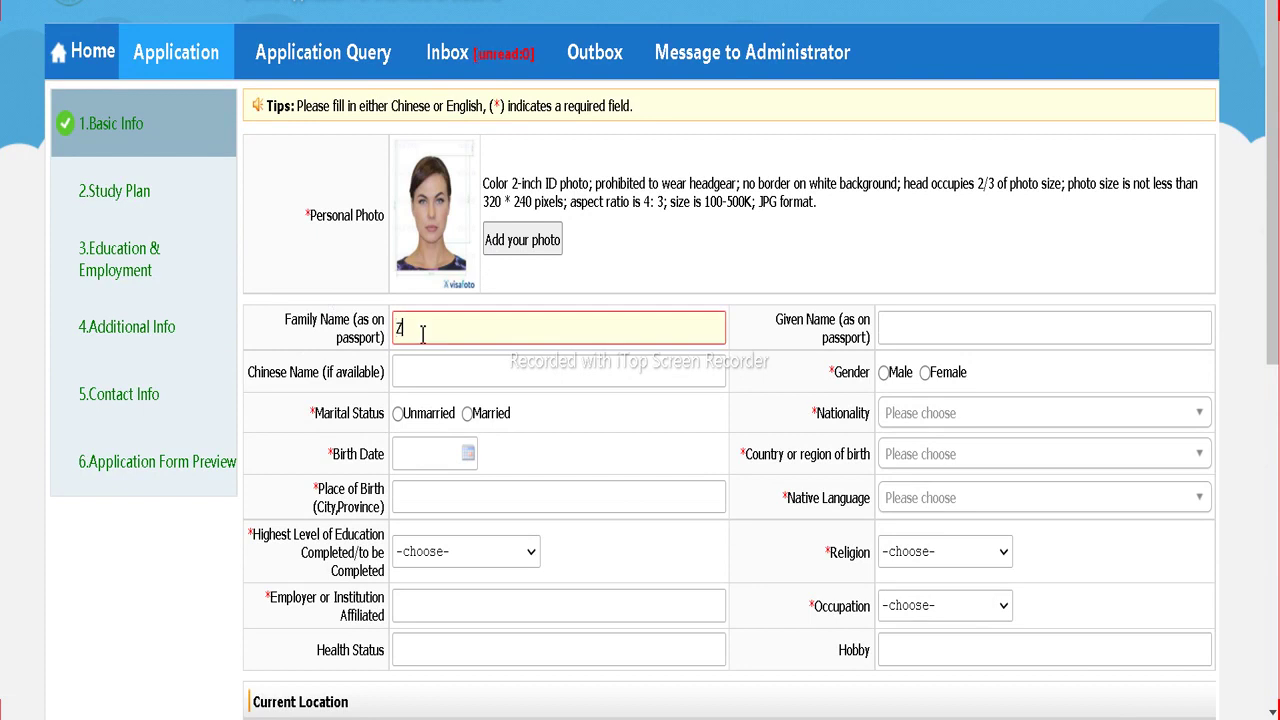
type("ZAIn")
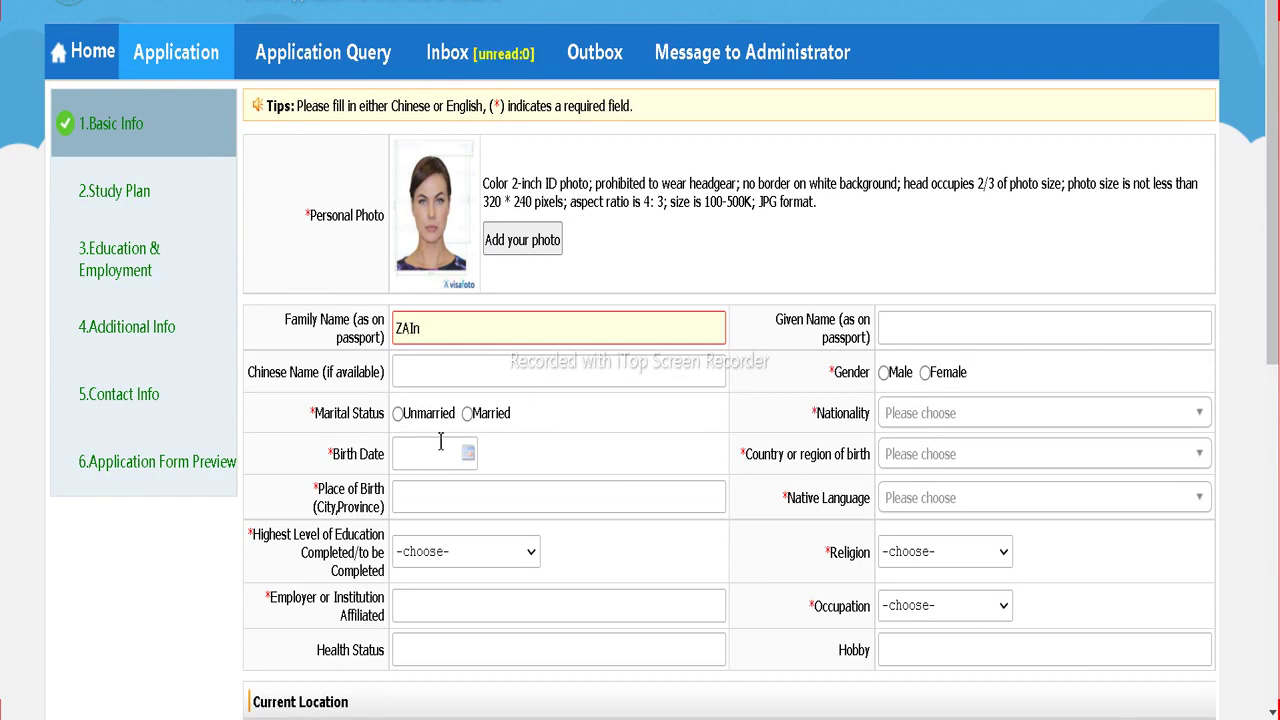
left_click(398, 414)
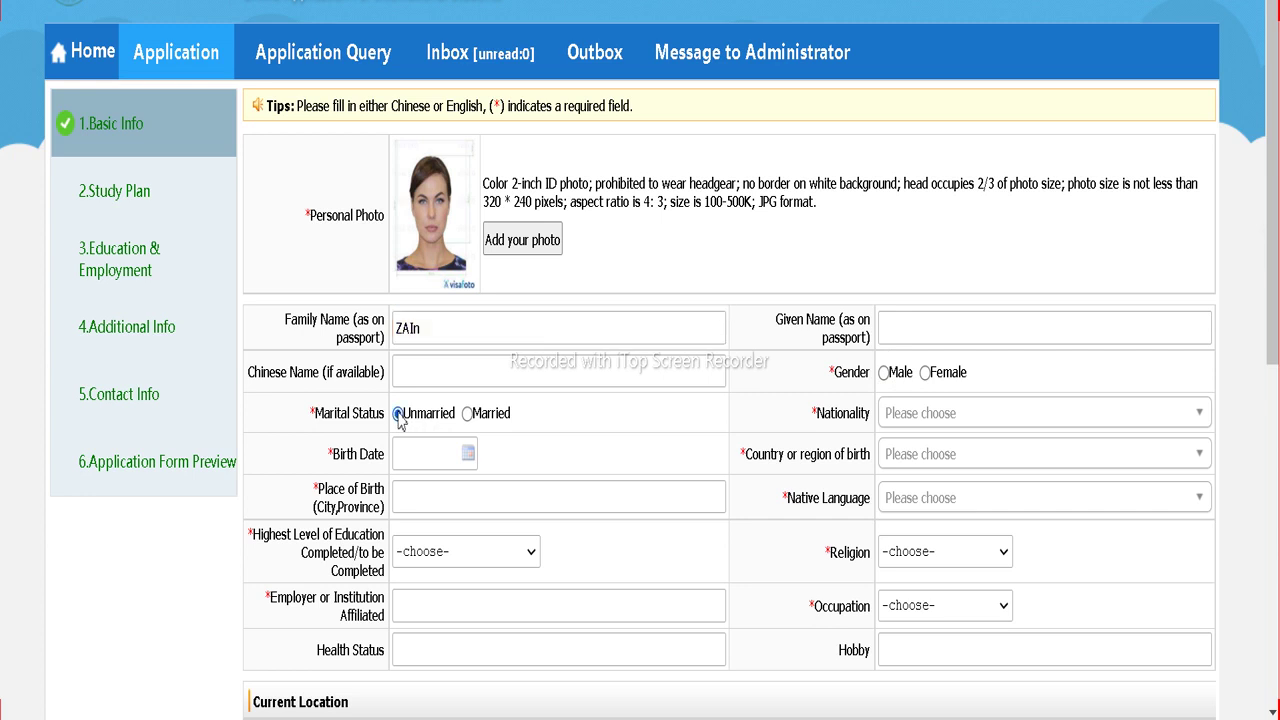
left_click(884, 372)
Step: Set nationality to Nepal
key("Tab")
scroll(820, 458, "down", 3)
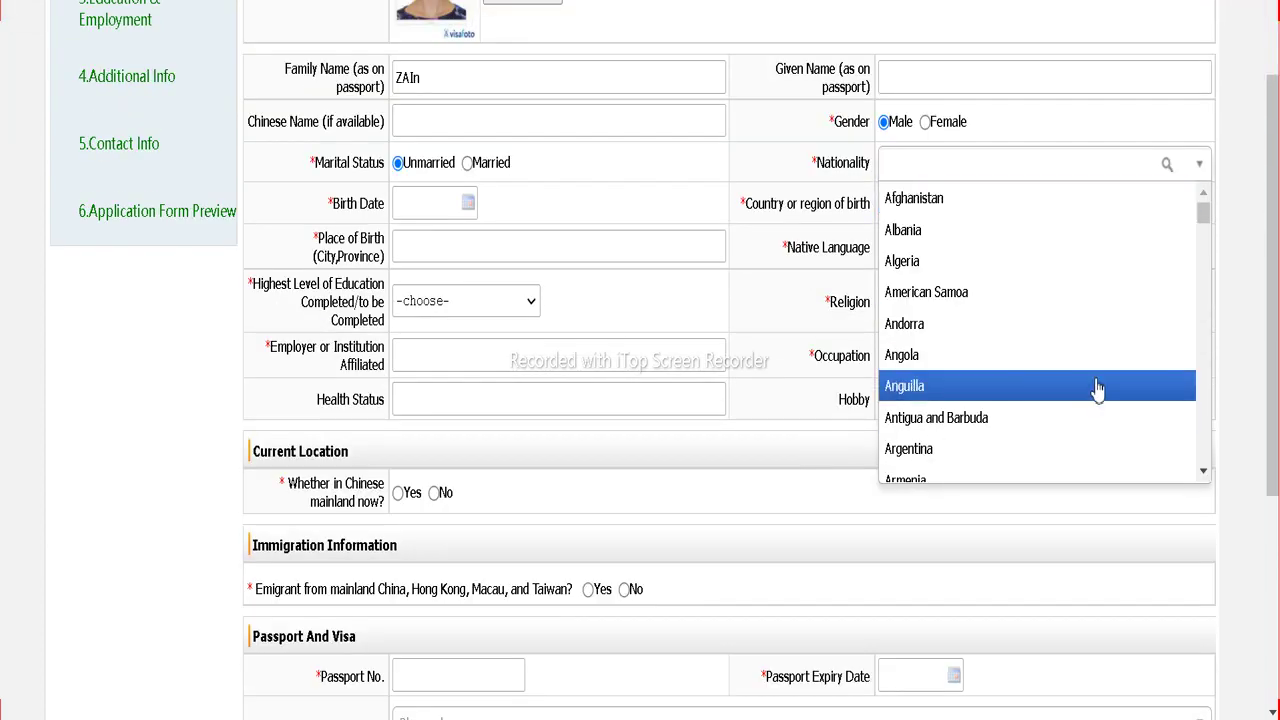
scroll(1029, 298, "down", 20)
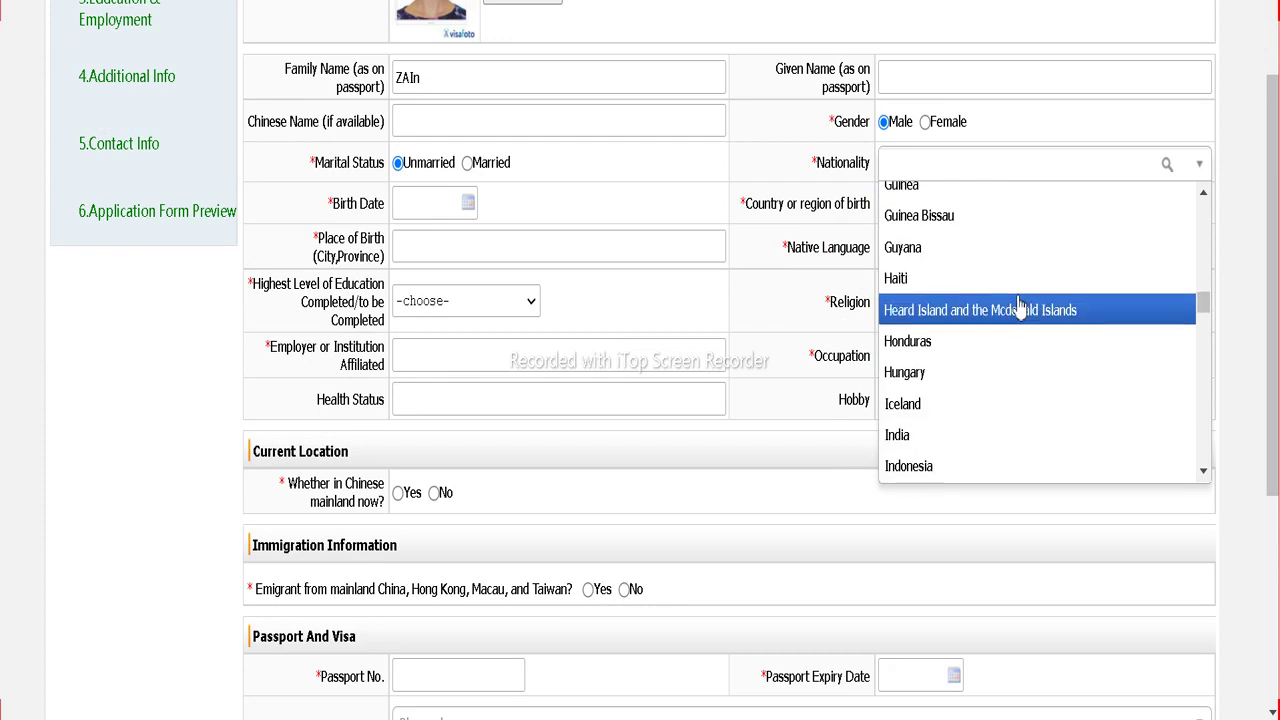
scroll(1020, 305, "down", 15)
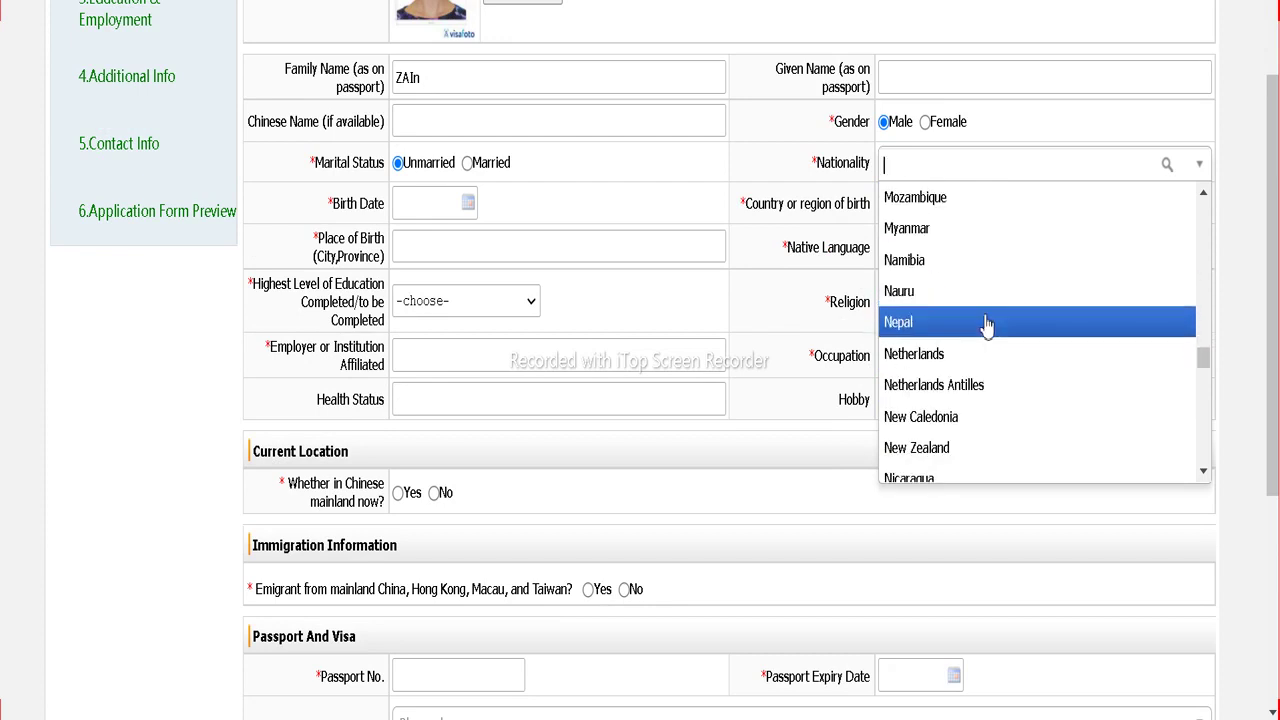
left_click(986, 323)
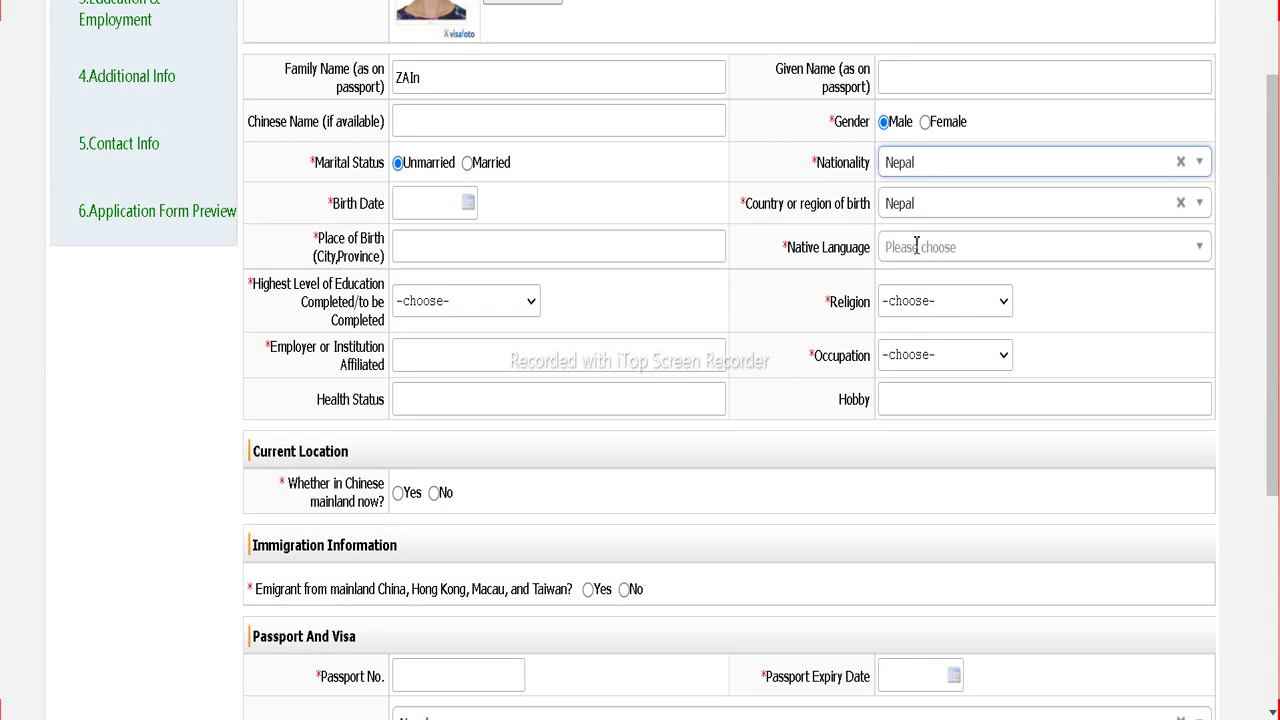
Step: Set native language English, religion Islam and occupation Student
left_click(916, 246)
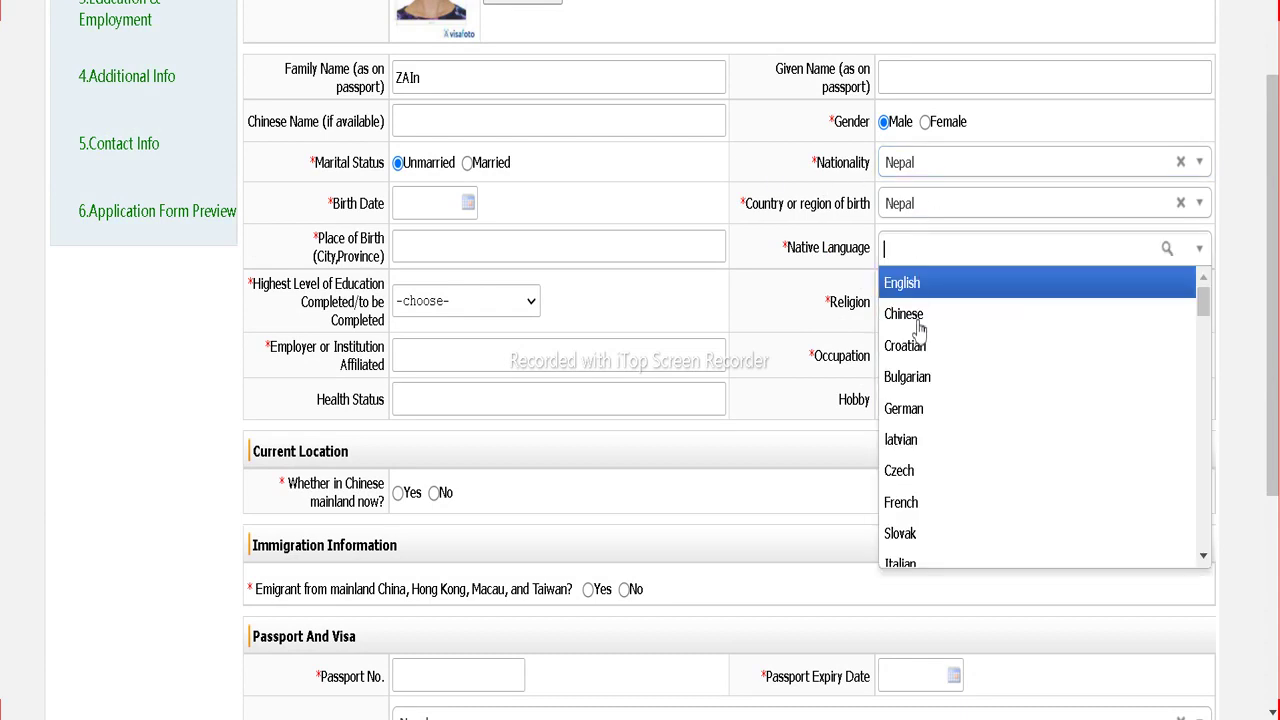
left_click(912, 284)
left_click(912, 305)
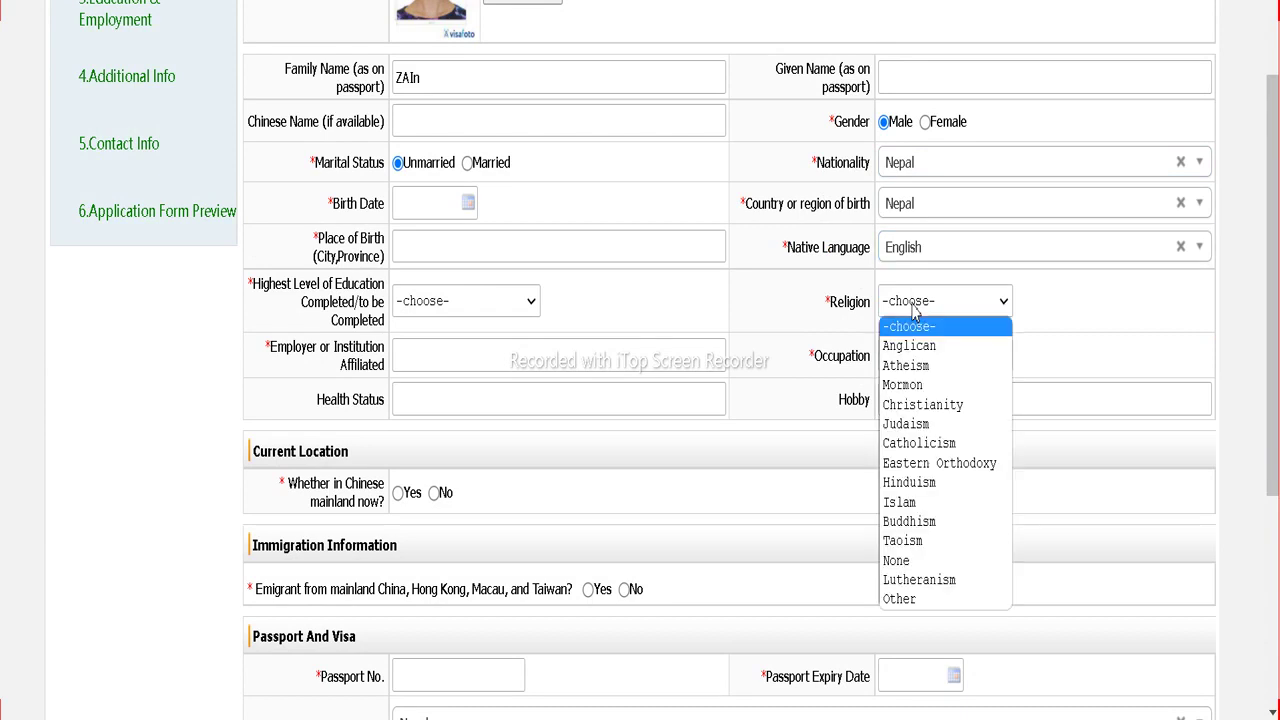
left_click(910, 506)
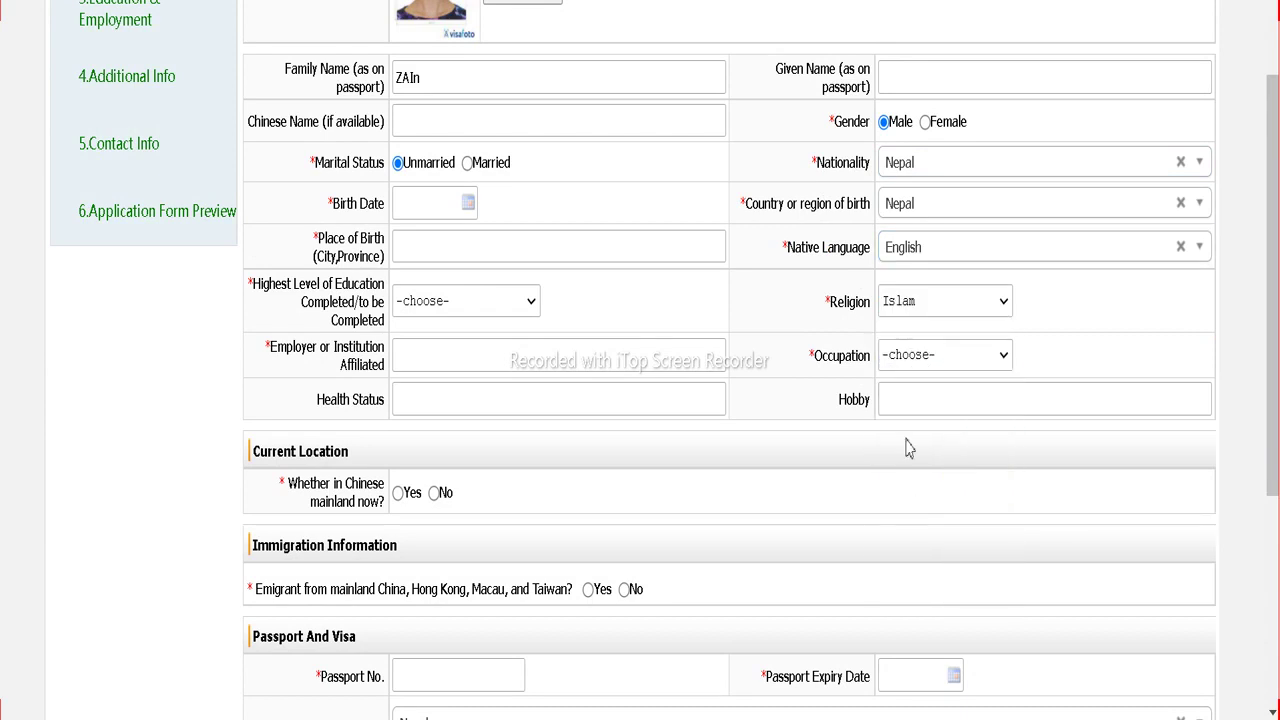
left_click(910, 355)
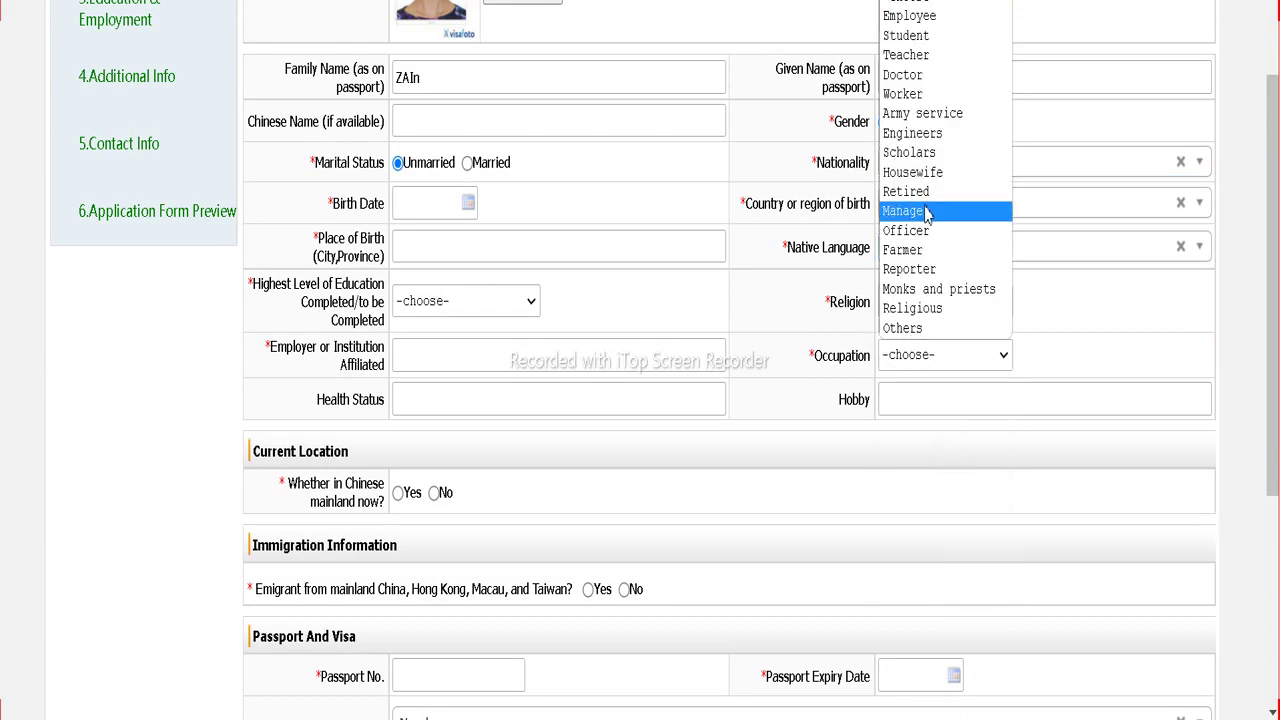
left_click(910, 36)
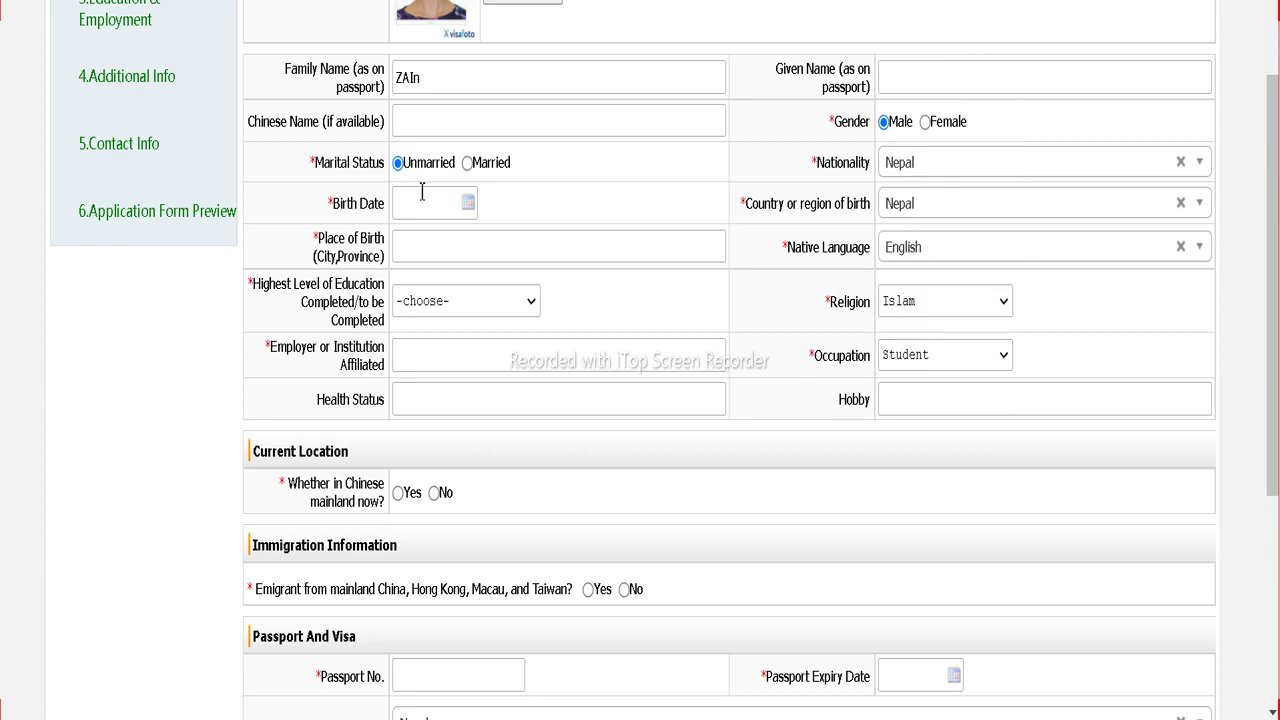
left_click(466, 205)
left_click(441, 203)
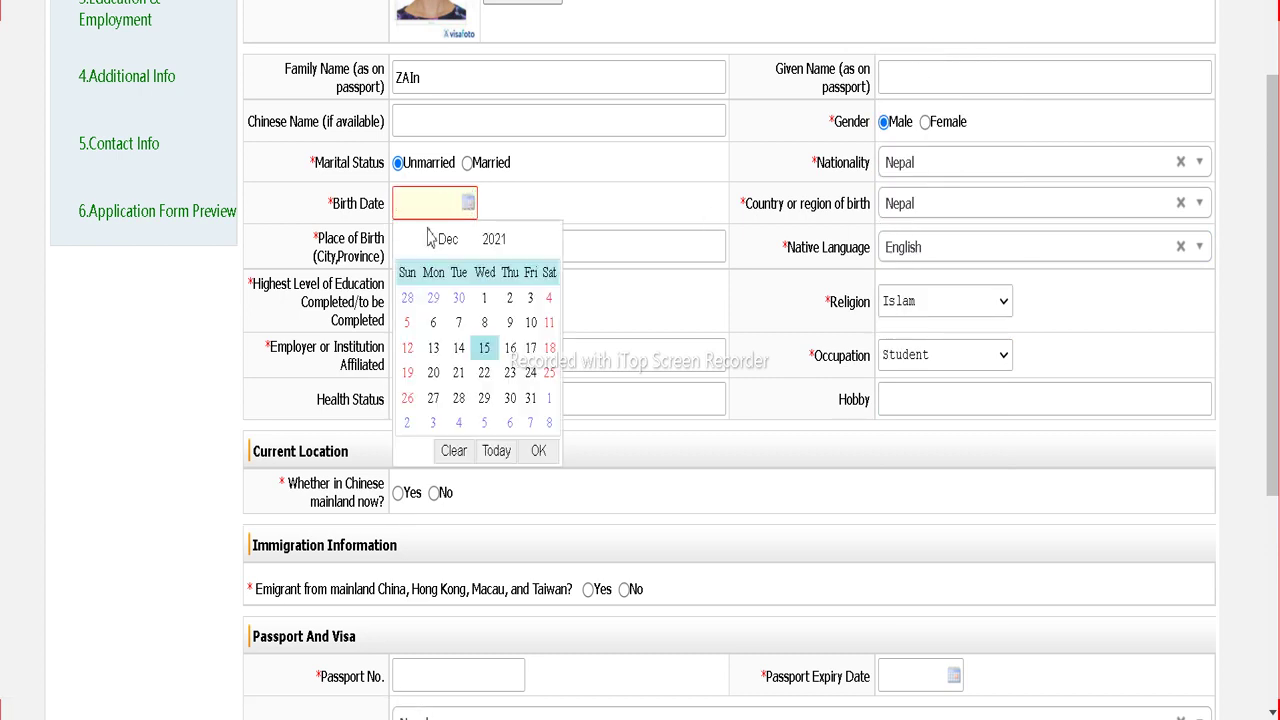
left_click(496, 240)
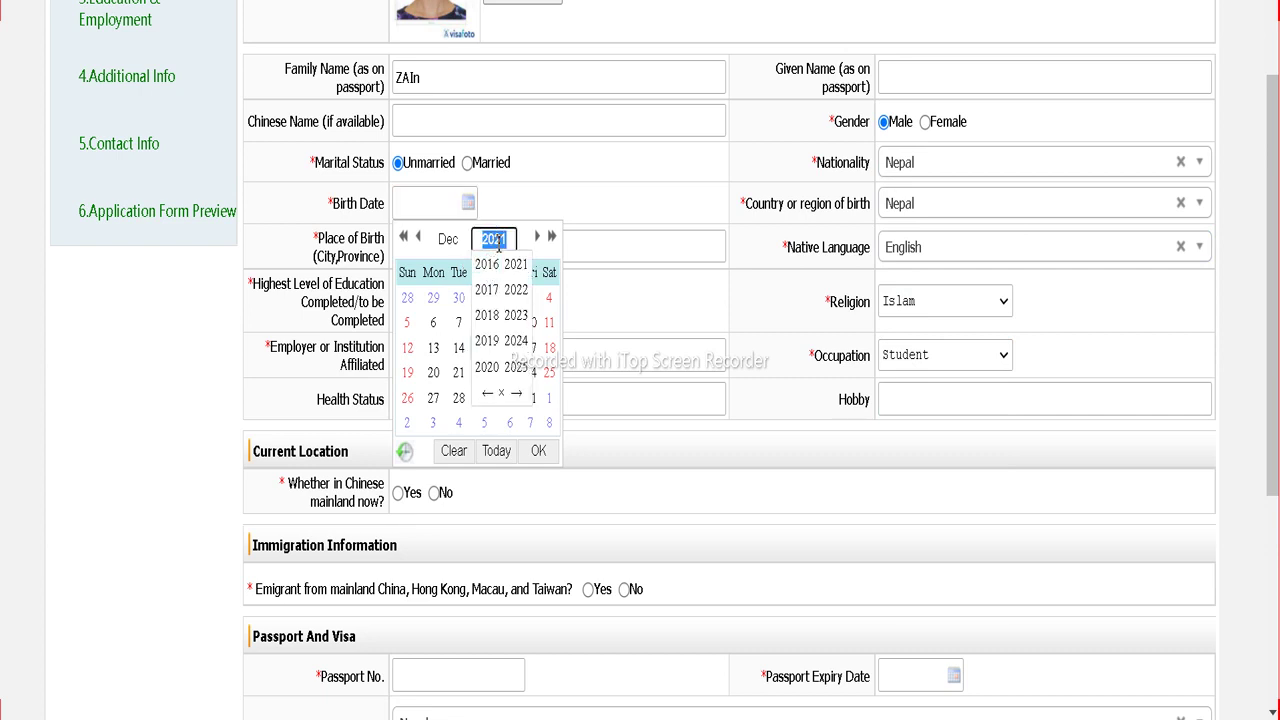
left_click(487, 393)
left_click(487, 393)
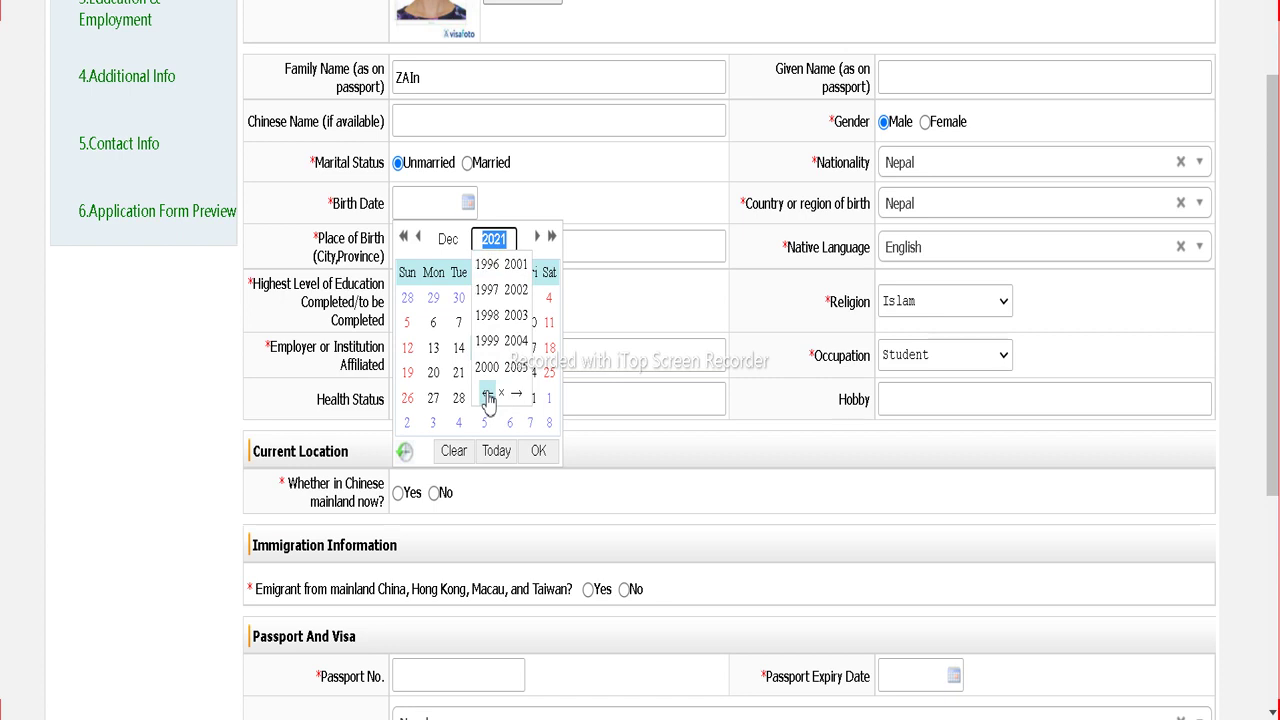
left_click(487, 393)
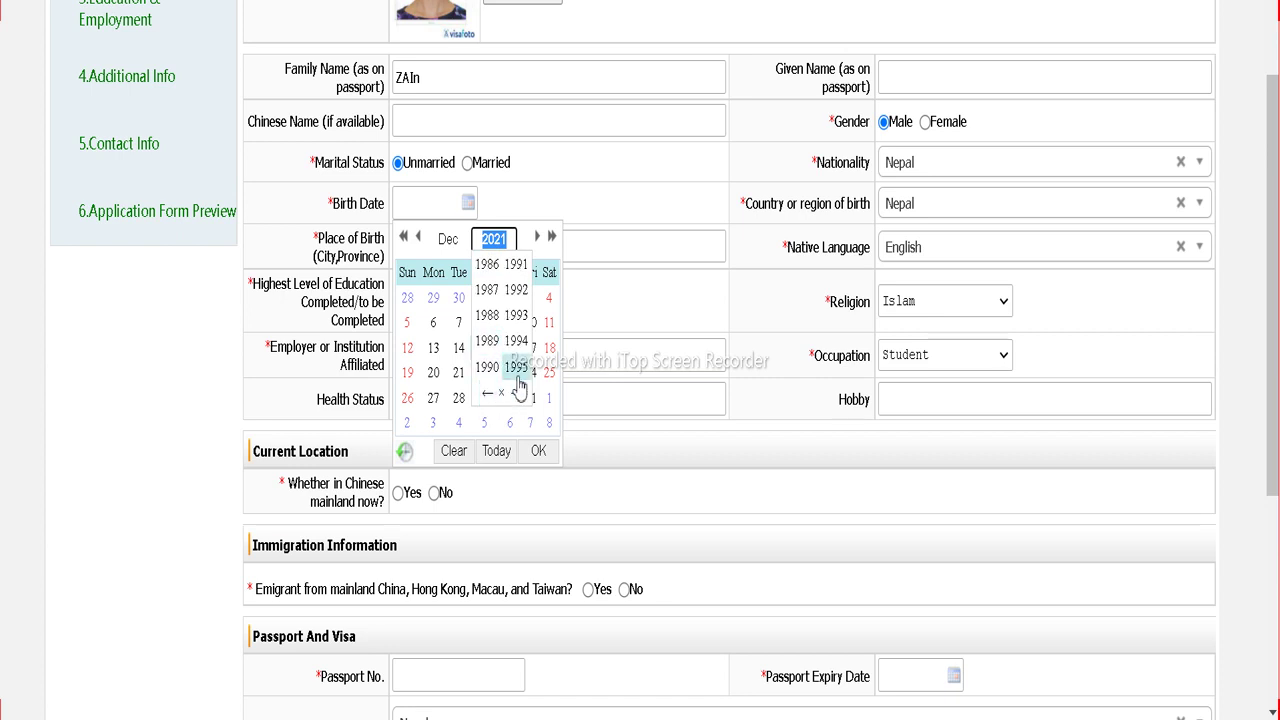
left_click(516, 367)
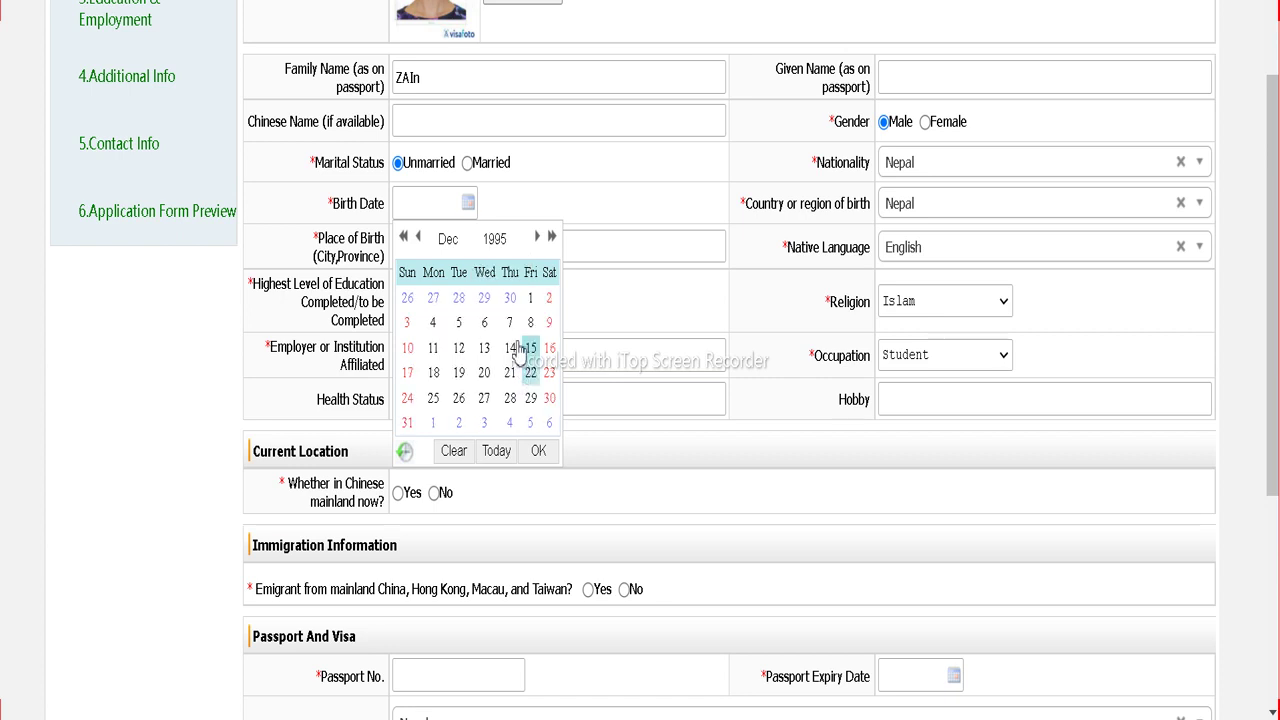
left_click(418, 238)
left_click(418, 238)
left_click(418, 238)
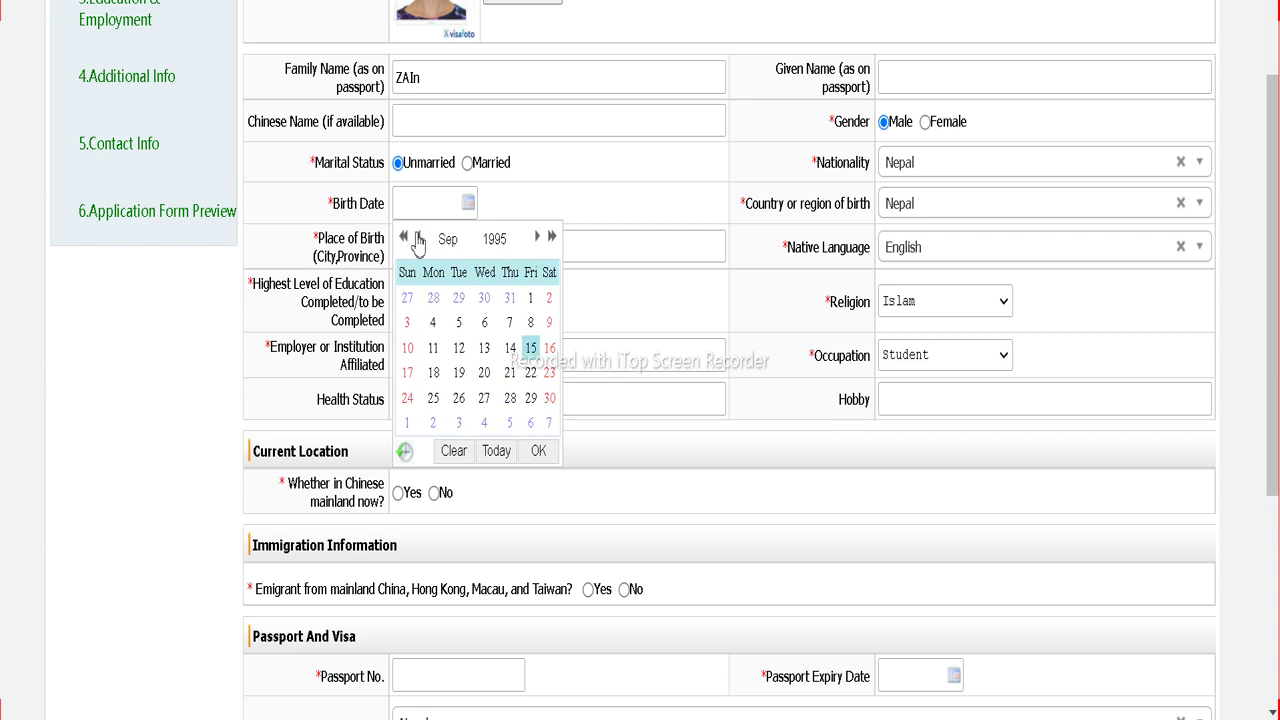
left_click(530, 297)
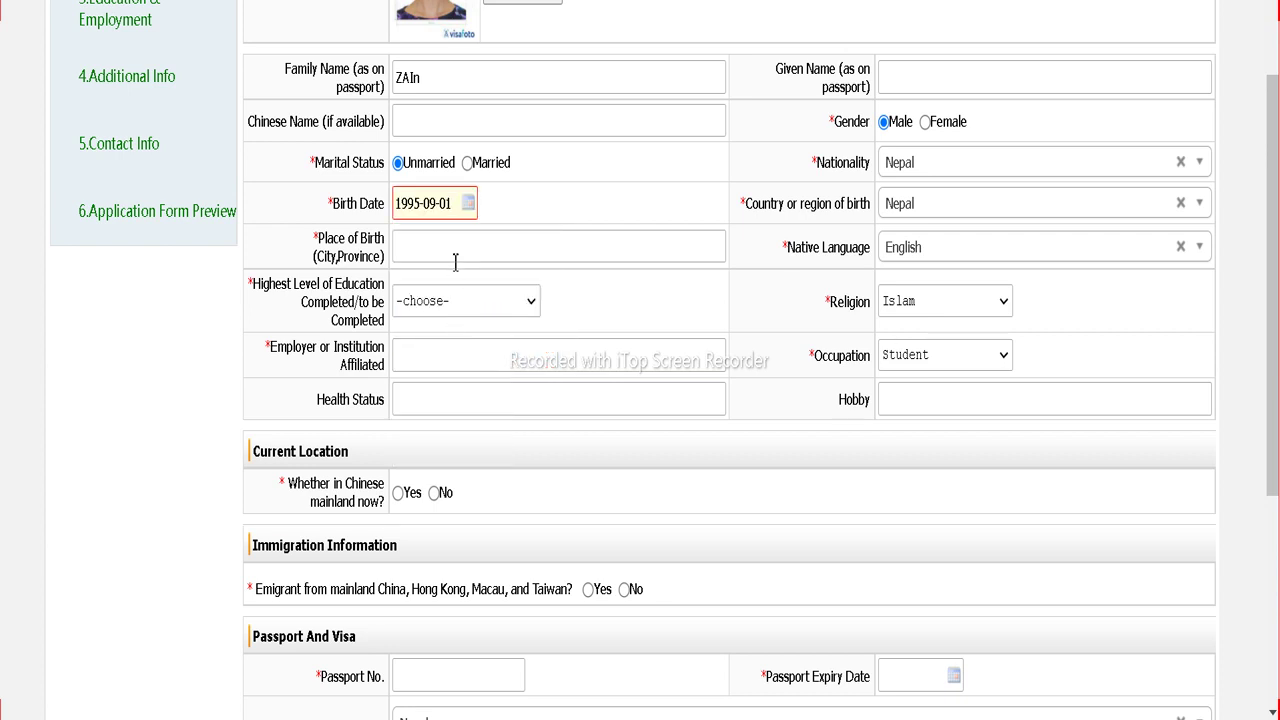
Step: Enter birthplace lumbini, Bachelor education level and employer ku
left_click(452, 249)
left_click(440, 316)
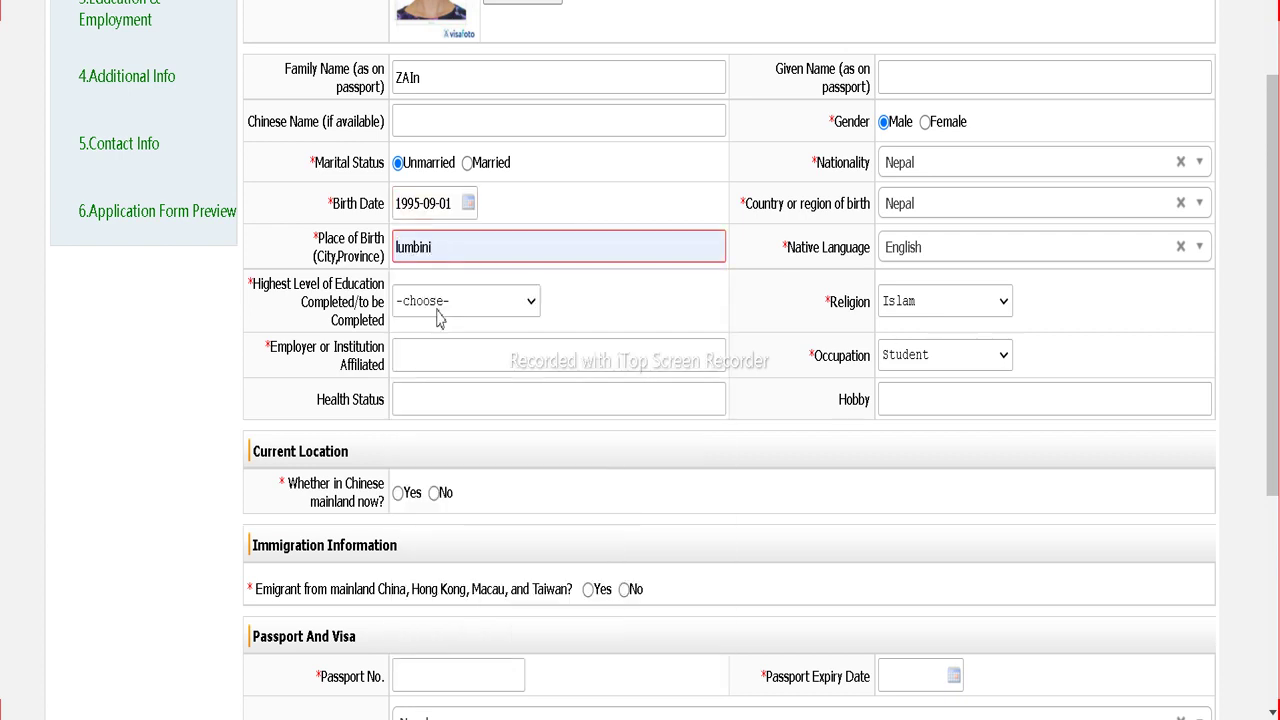
left_click(443, 302)
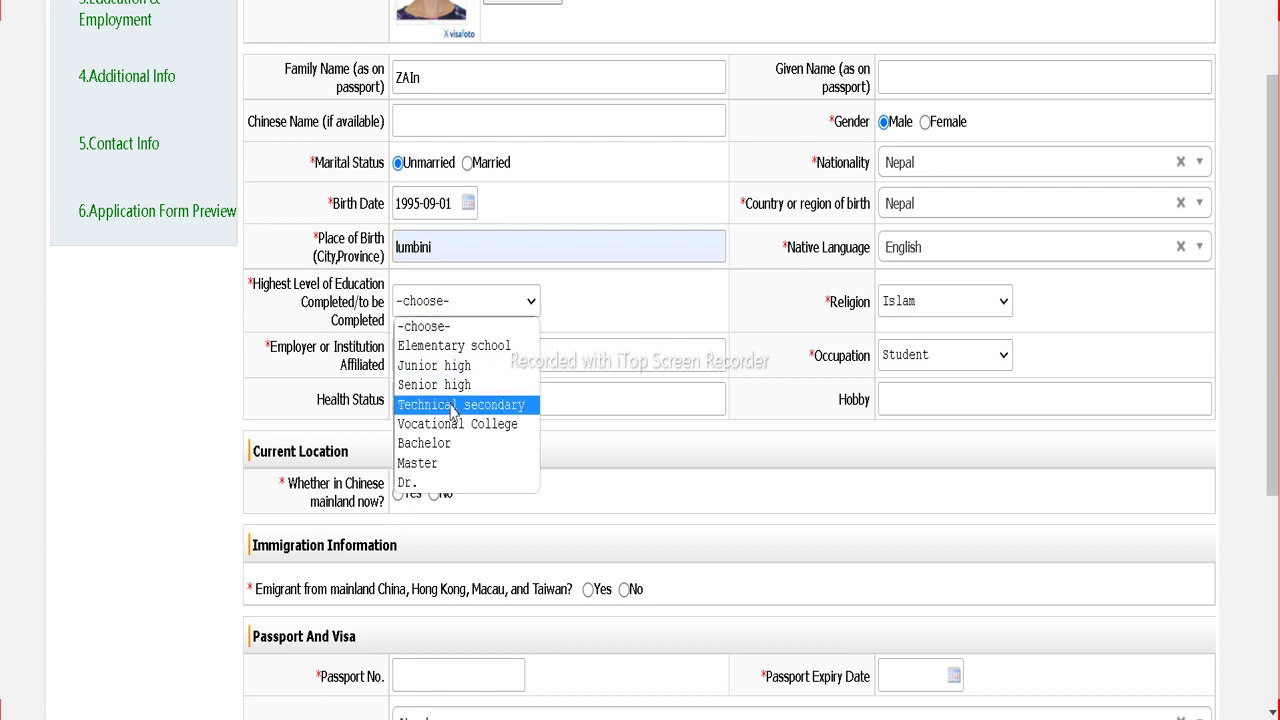
left_click(455, 444)
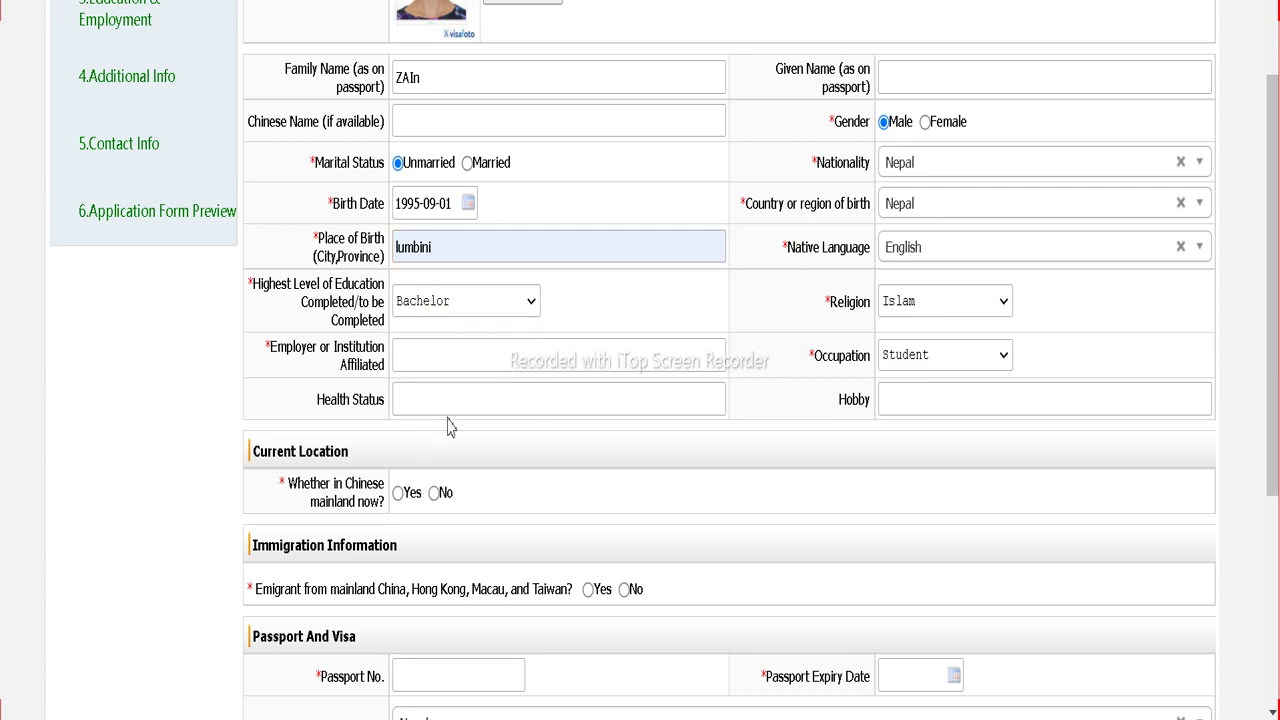
left_click(440, 361)
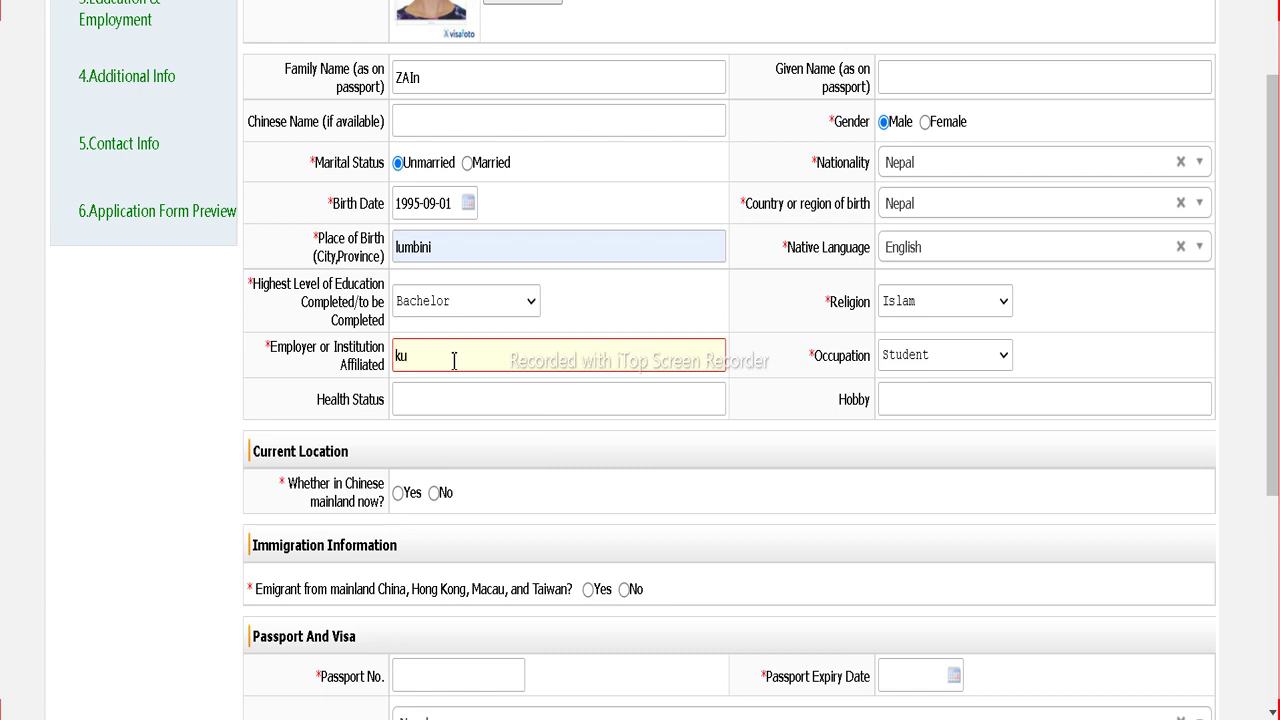
scroll(572, 404, "down", 2)
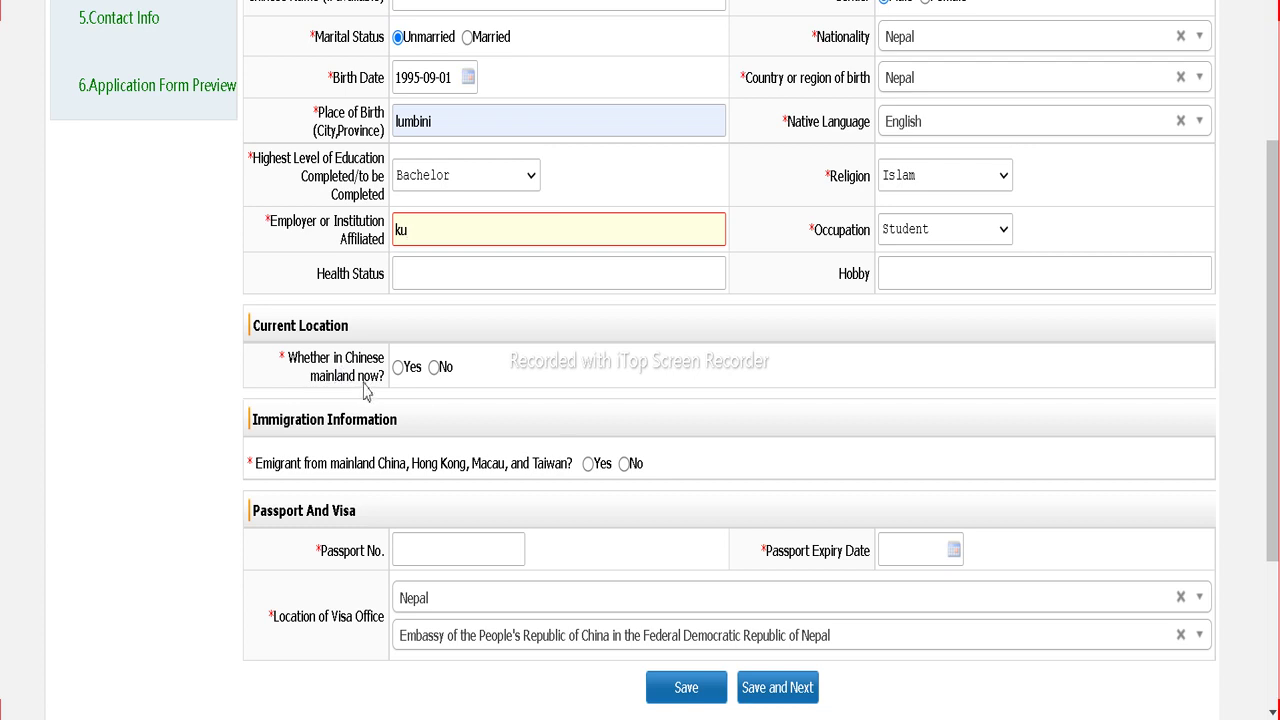
Step: Answer No to being in mainland China and to the emigrant question, and enter the passport number
left_click(436, 368)
scroll(352, 444, "down", 2)
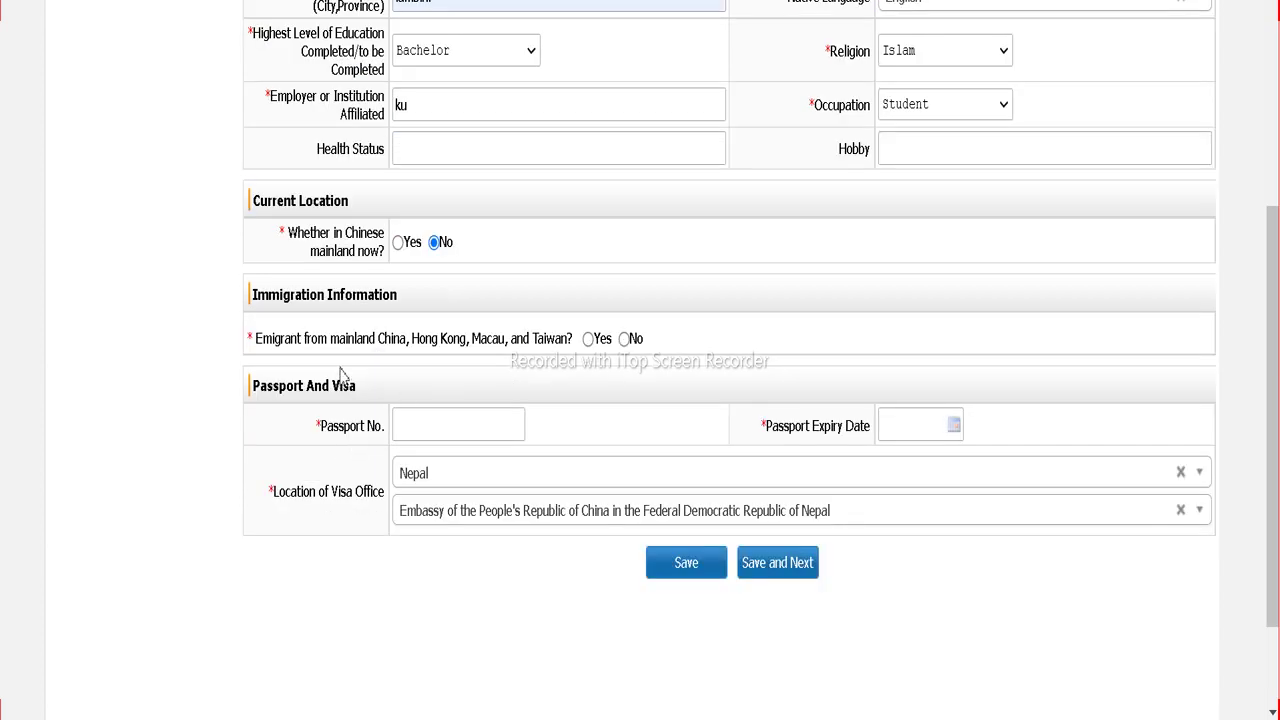
left_click(624, 338)
left_click(477, 426)
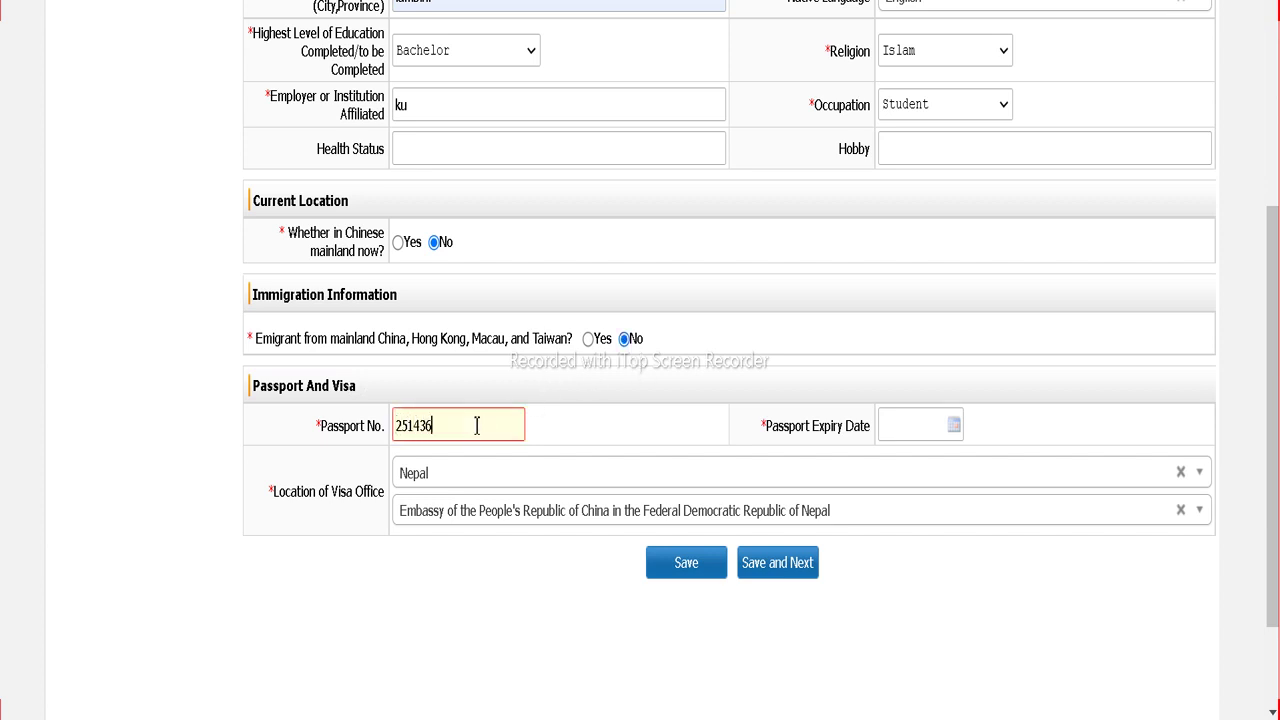
Step: Set passport expiry to 2025-12-01 and save the Basic Info
left_click(920, 422)
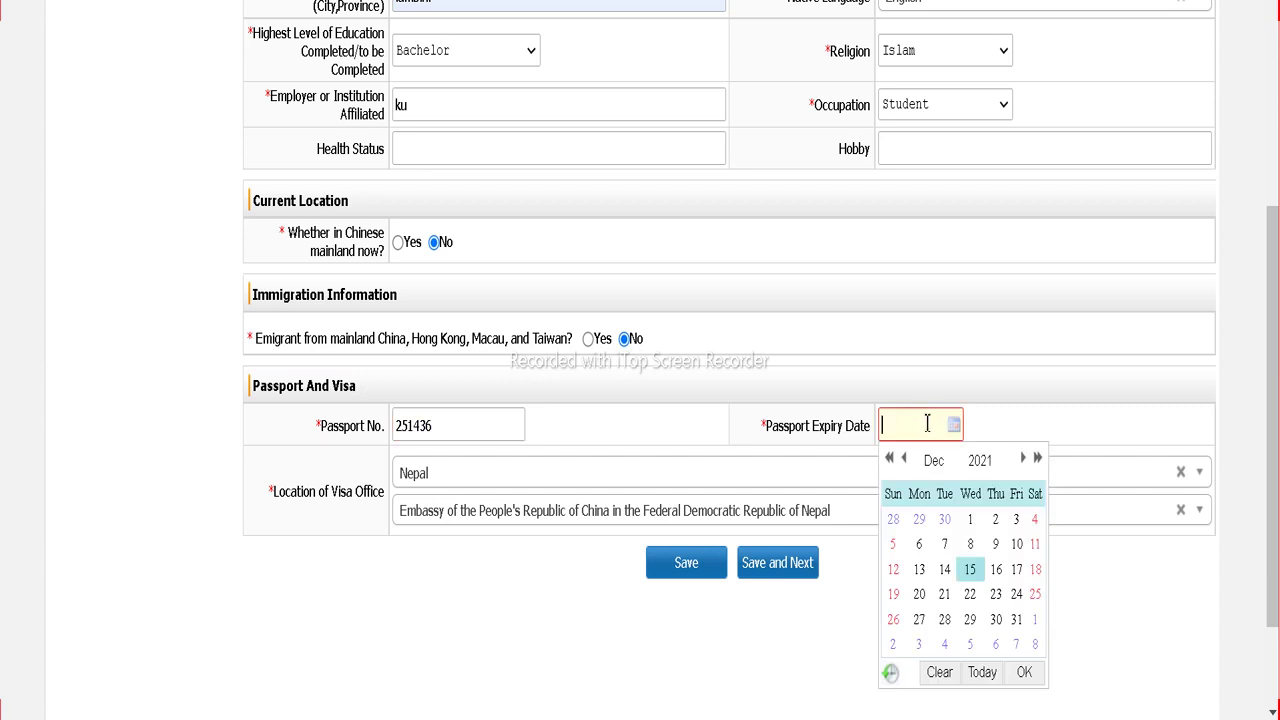
left_click(979, 460)
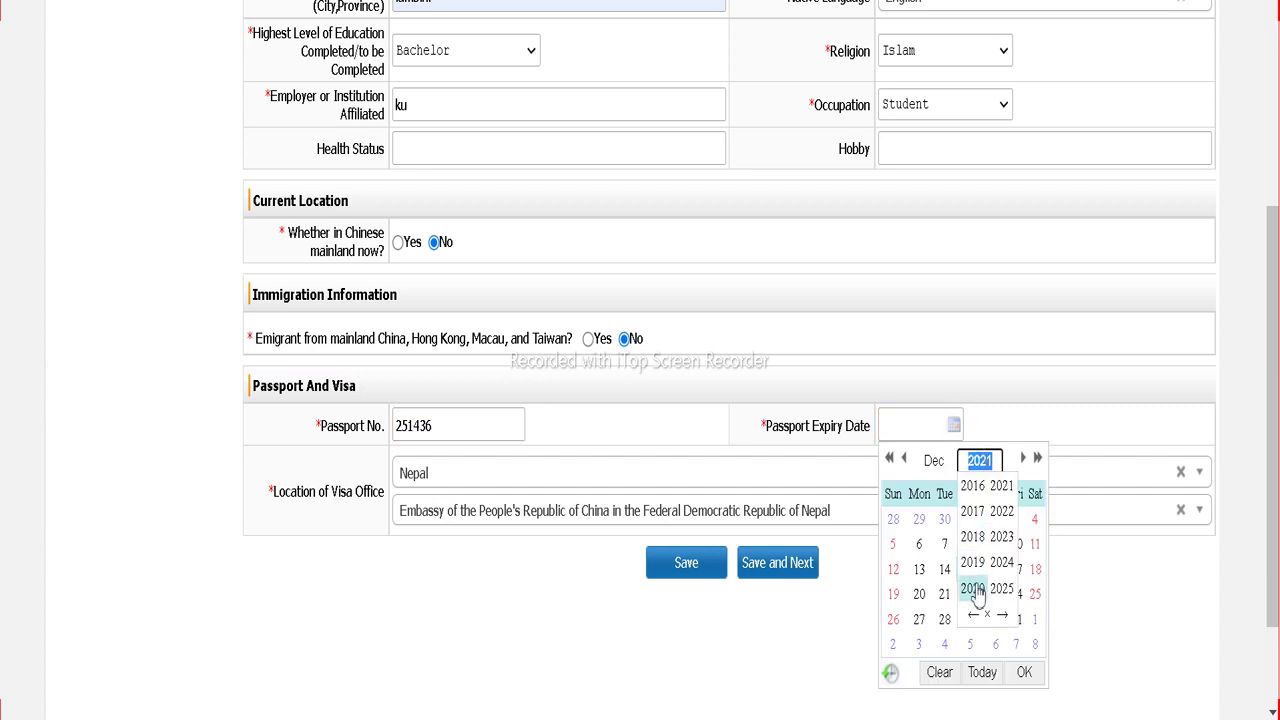
left_click(1001, 589)
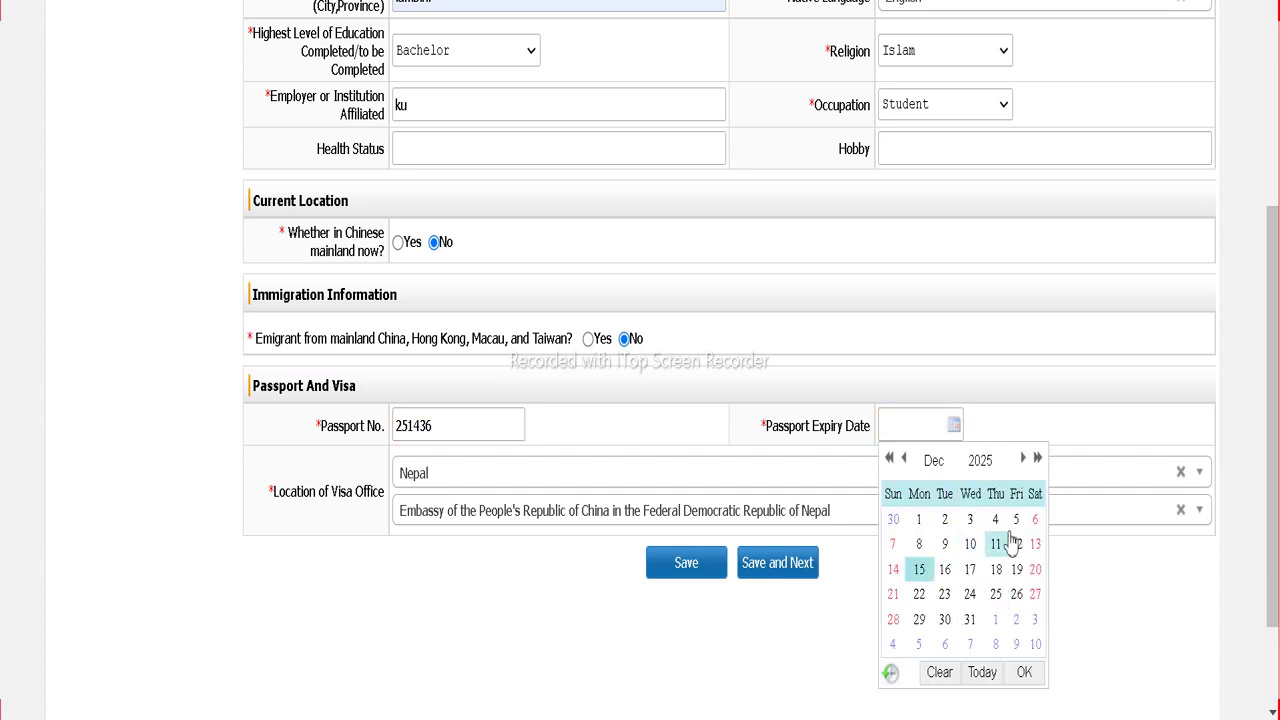
left_click(919, 522)
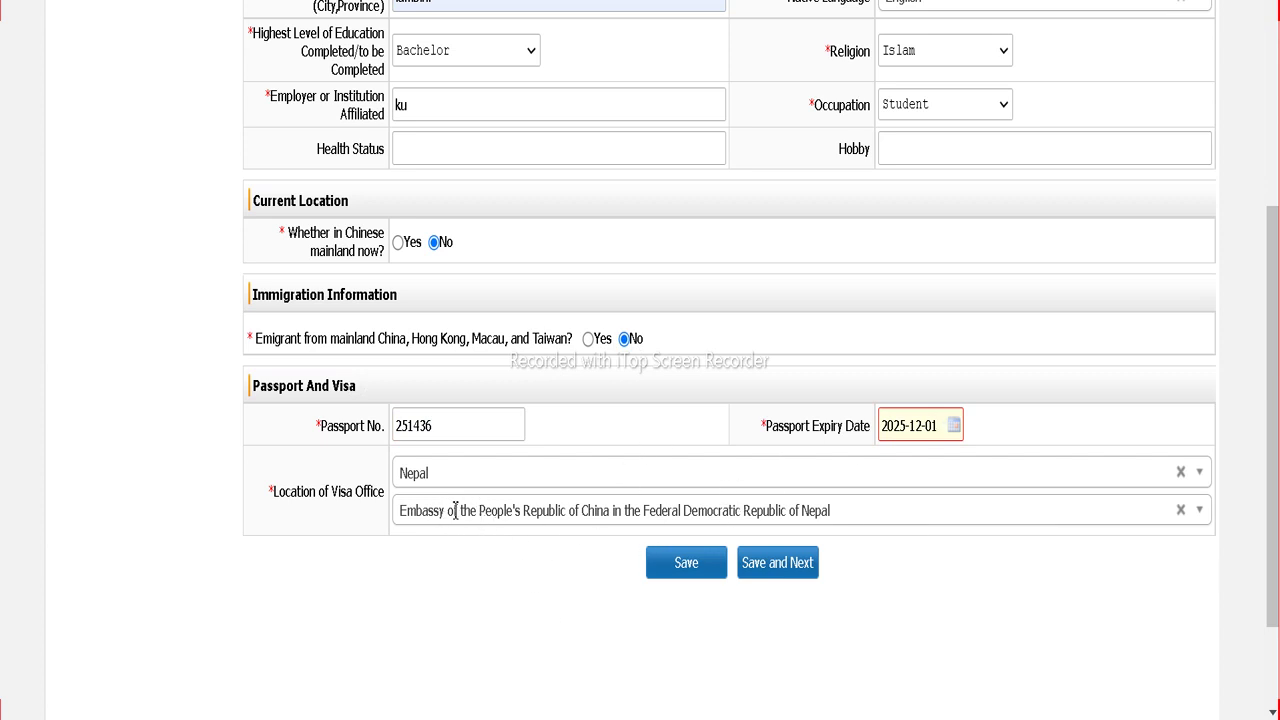
left_click(770, 572)
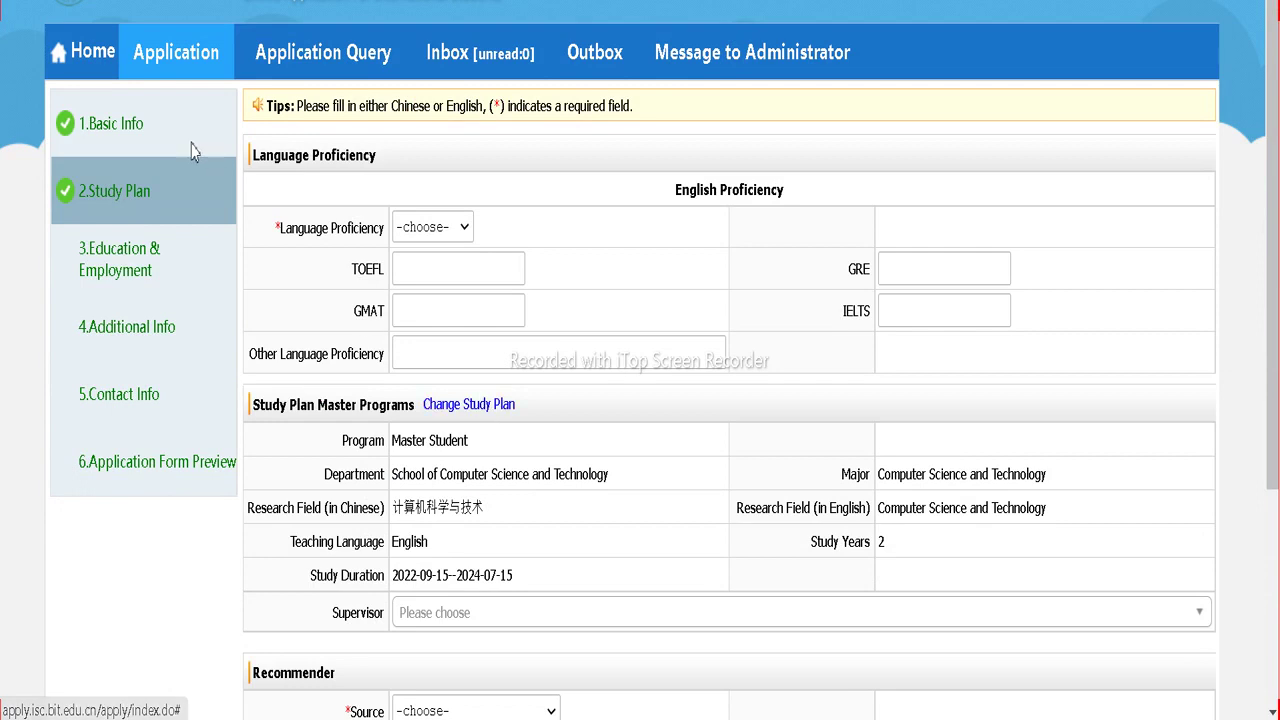
Step: Set English language proficiency to Excellent
left_click(428, 232)
left_click(424, 351)
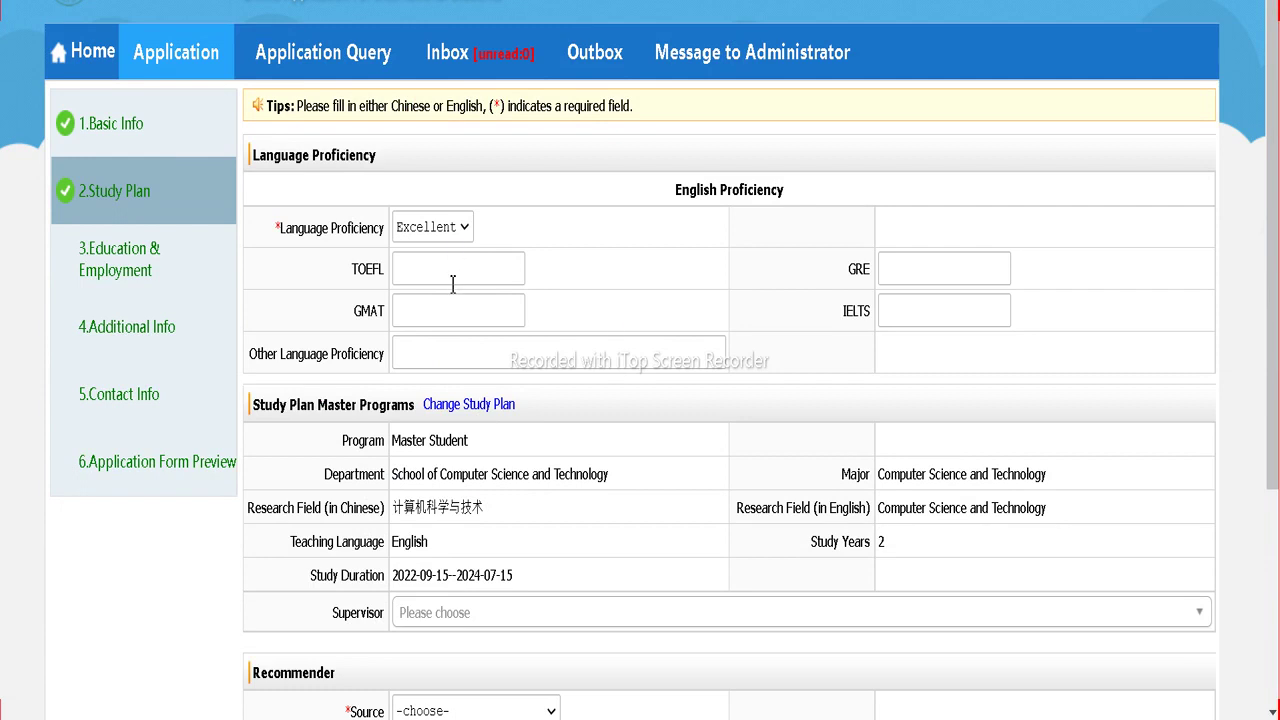
scroll(453, 284, "down", 1)
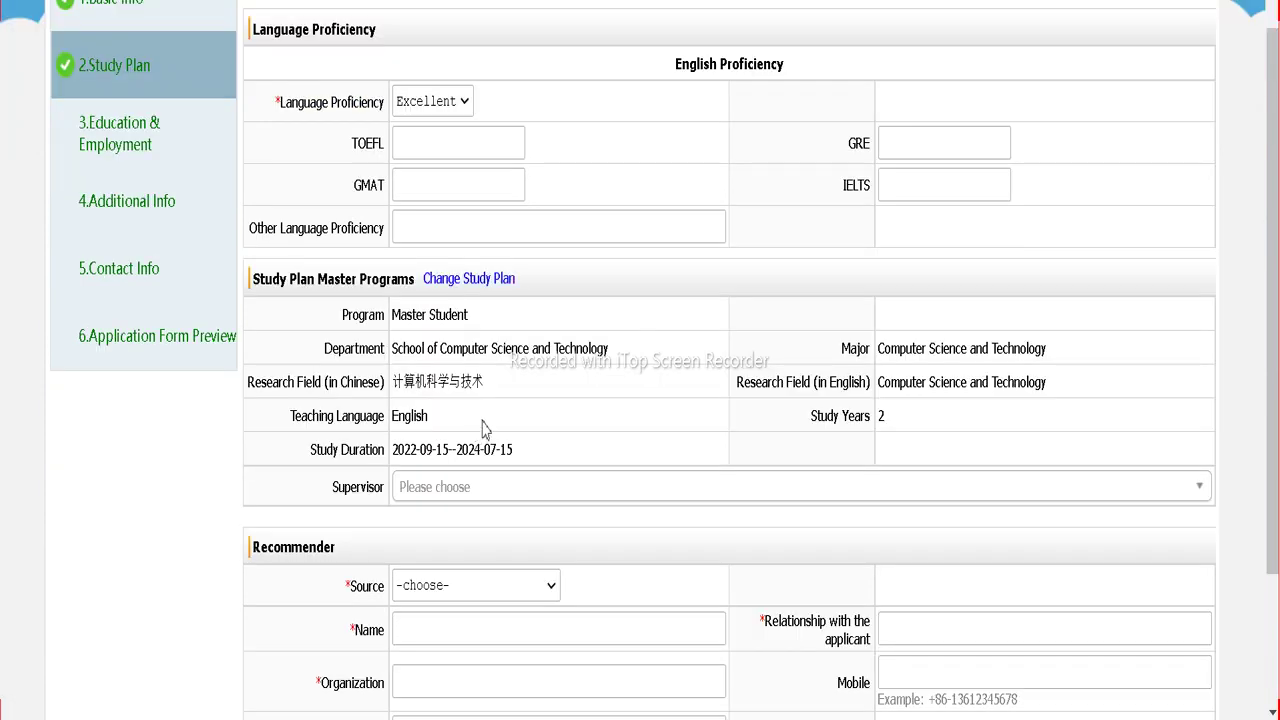
scroll(482, 428, "down", 1)
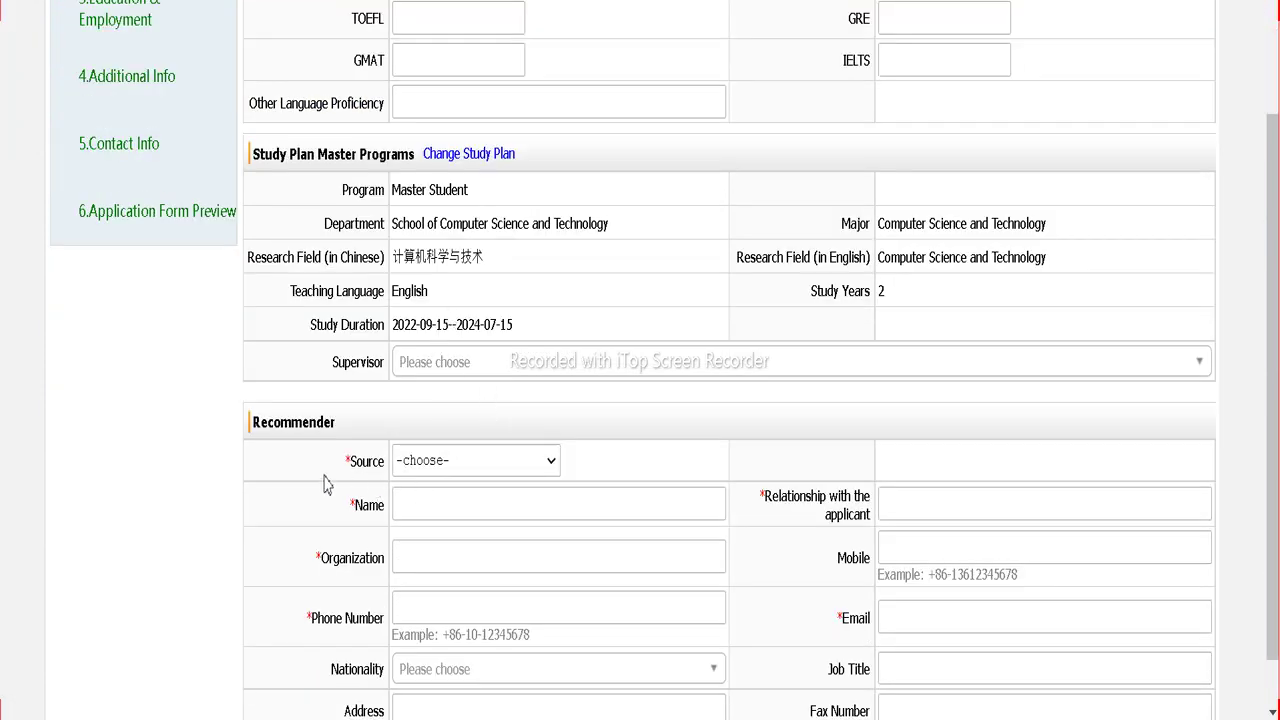
scroll(437, 452, "down", 1)
Step: Choose Website as recommender source and fill in name, relationship, organization and phone
left_click(451, 399)
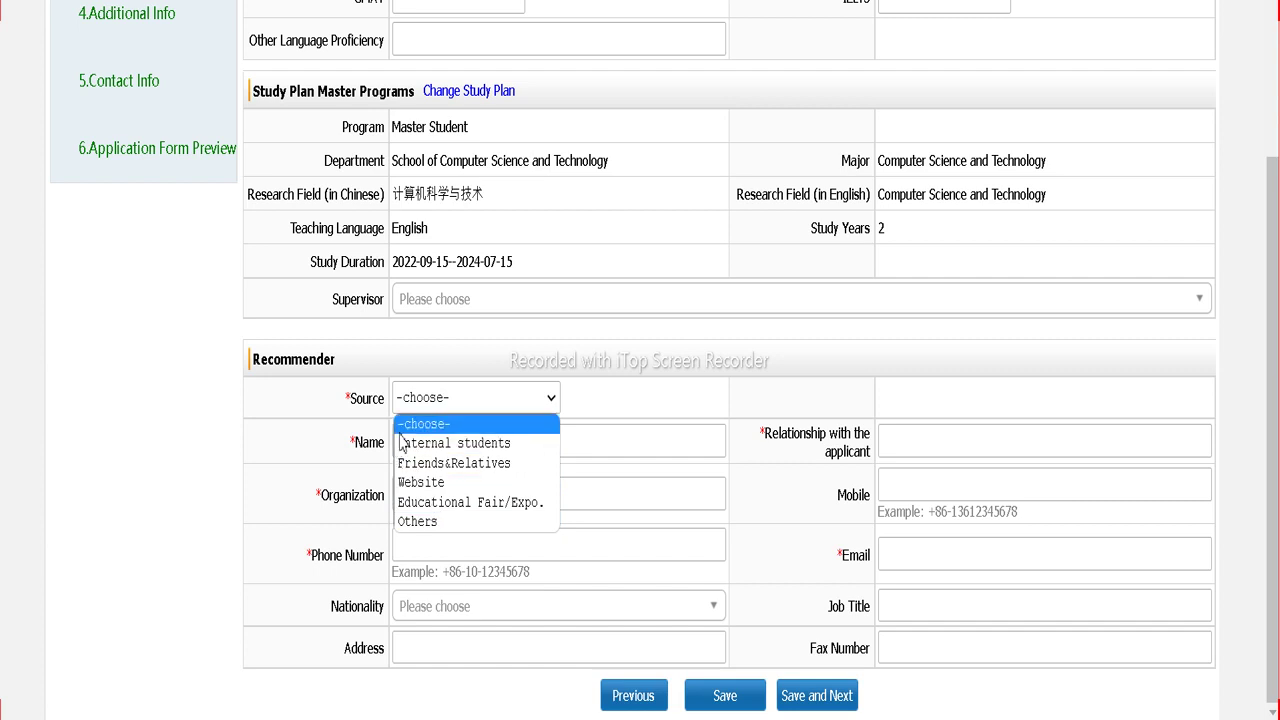
left_click(423, 484)
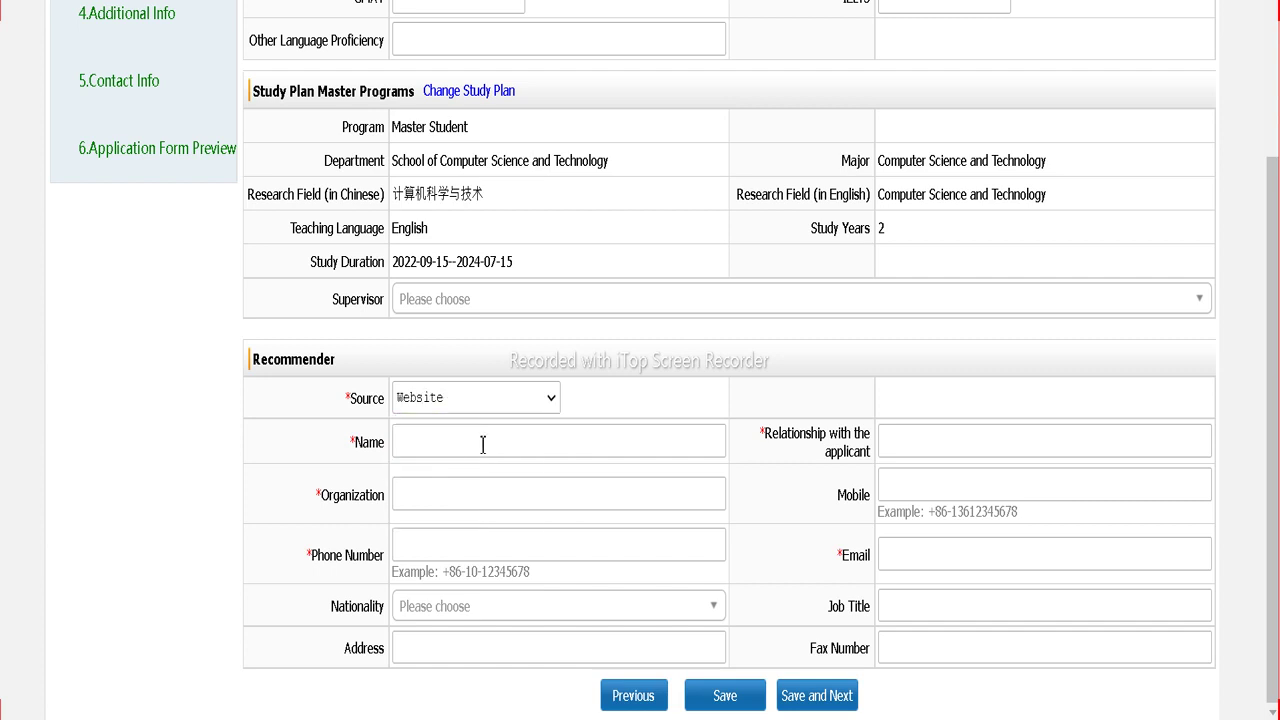
left_click(469, 454)
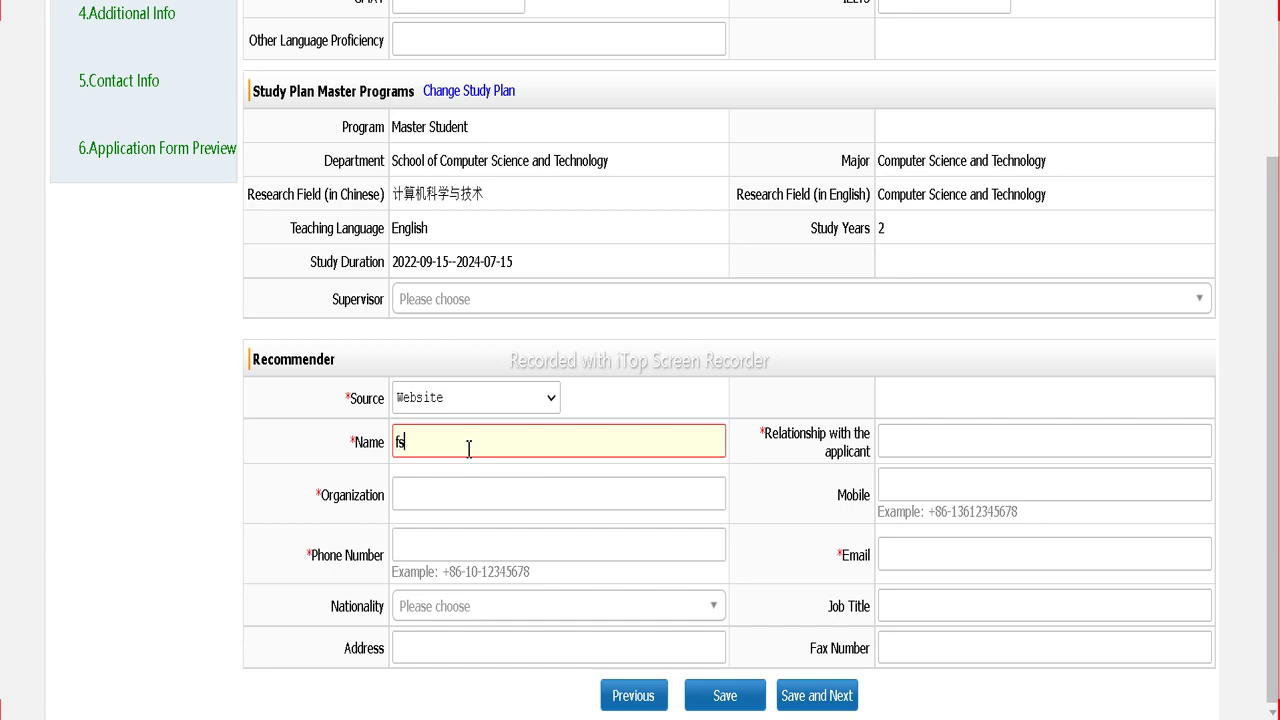
left_click(956, 446)
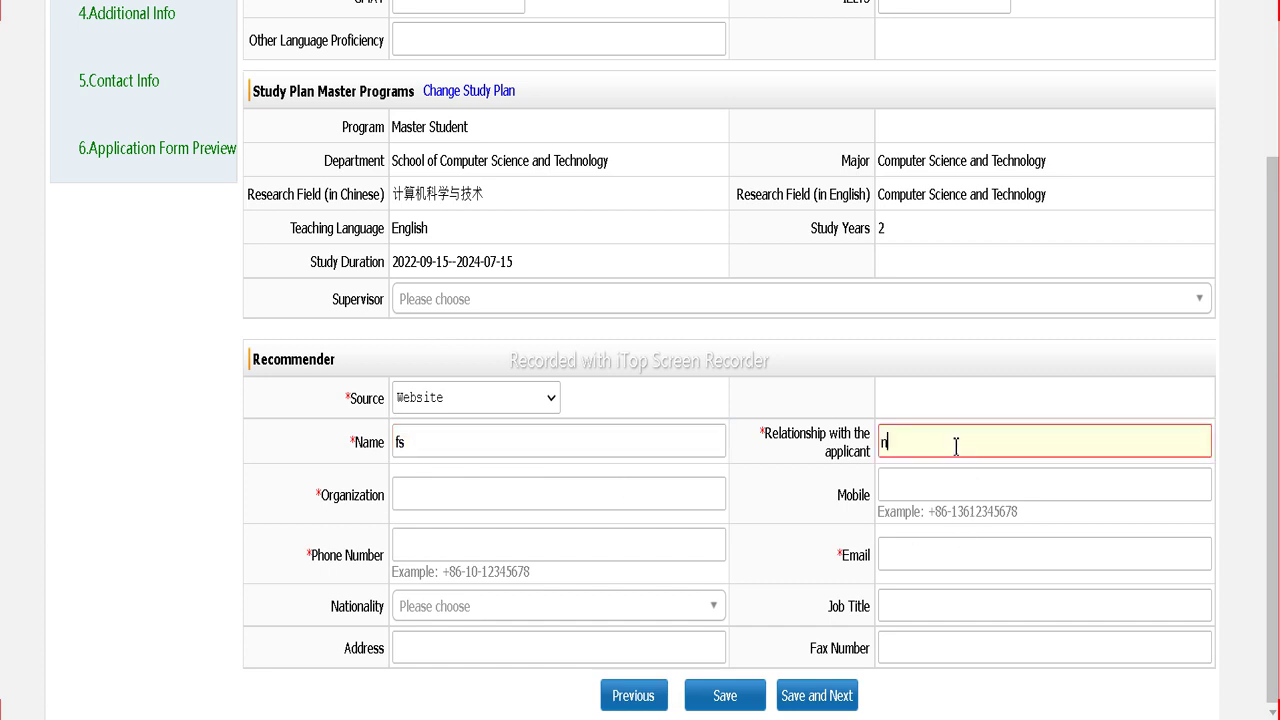
left_click(653, 502)
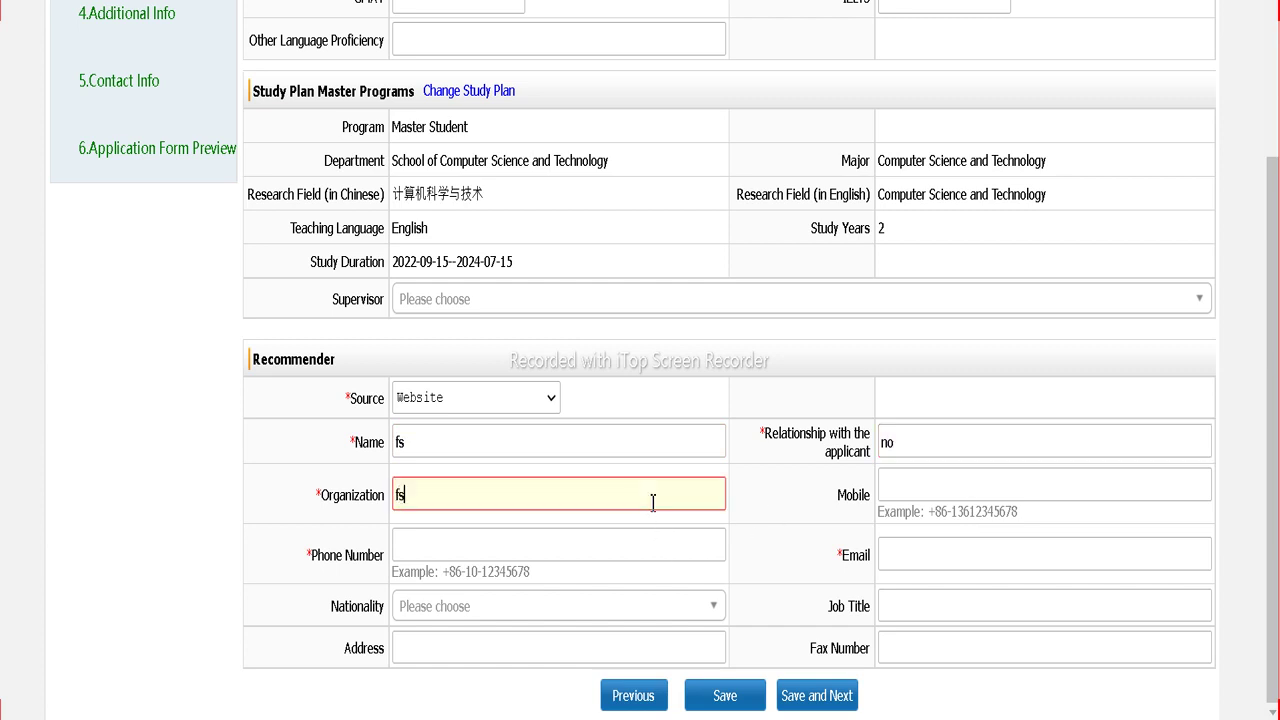
left_click(585, 546)
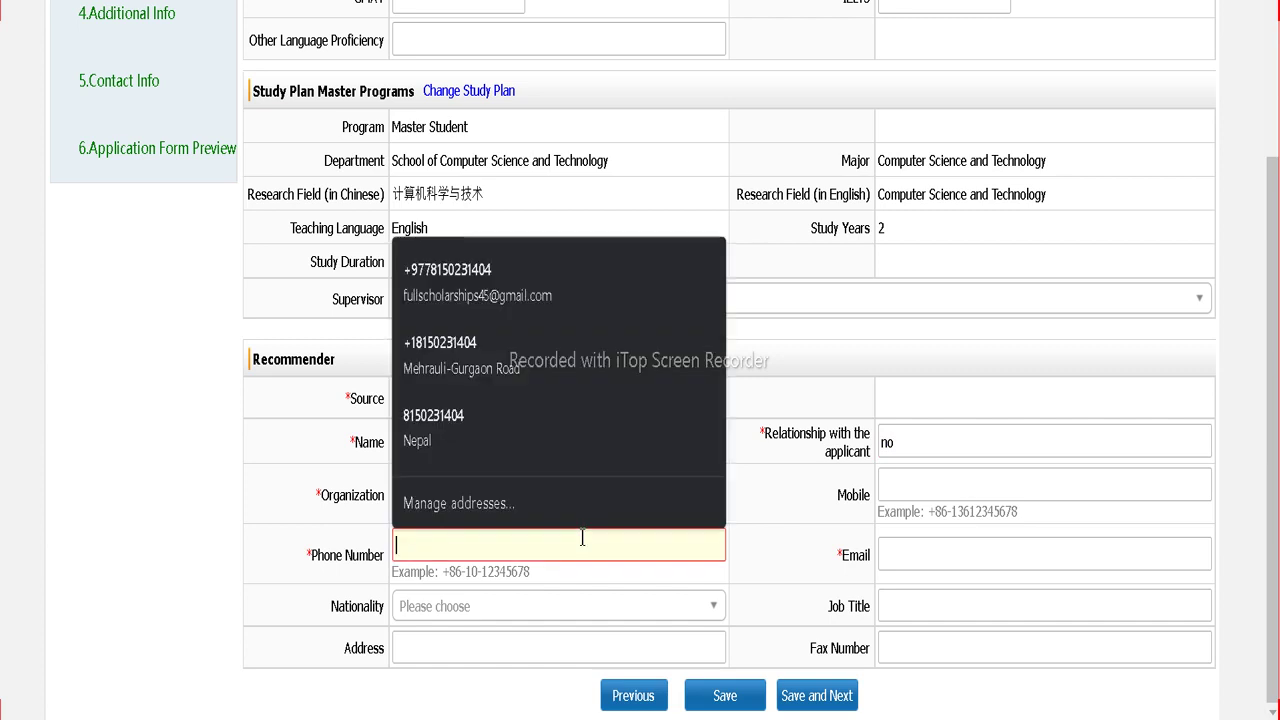
left_click(534, 375)
Step: Correct the recommender's phone, mobile and e-mail values, then save the Study Plan page
left_click_drag(500, 546, 437, 550)
type("52161")
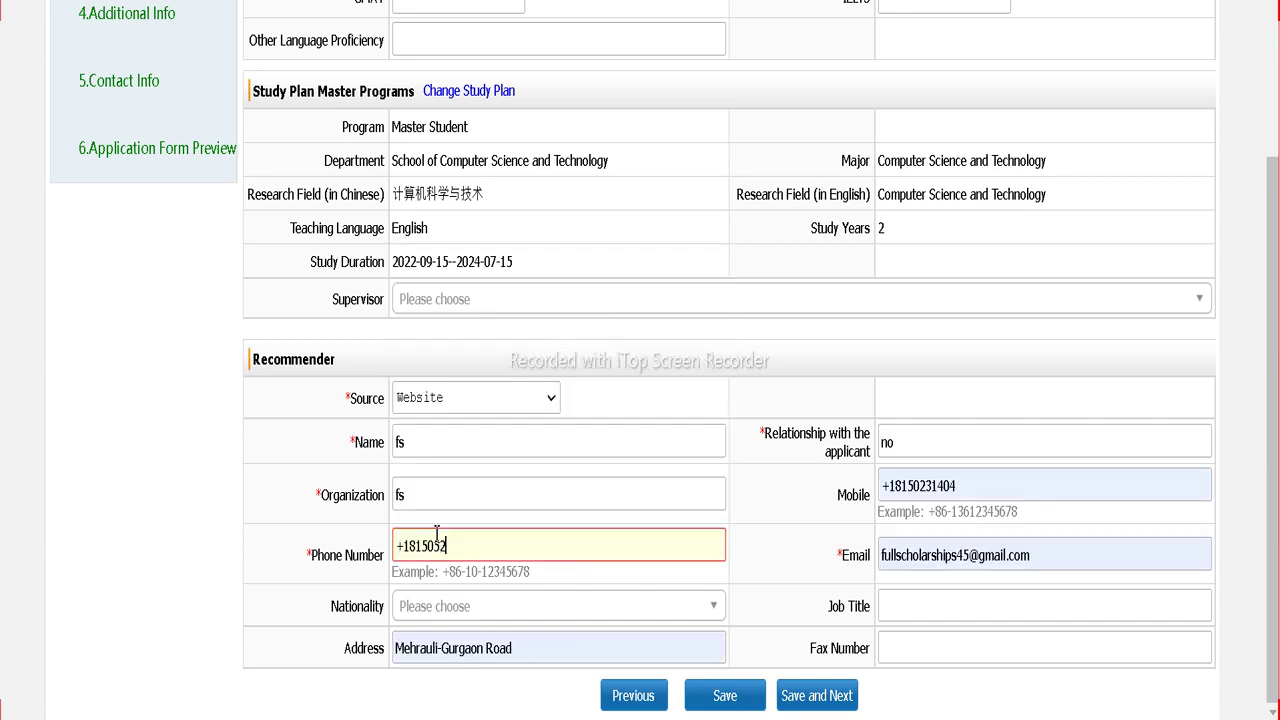
left_click(976, 490)
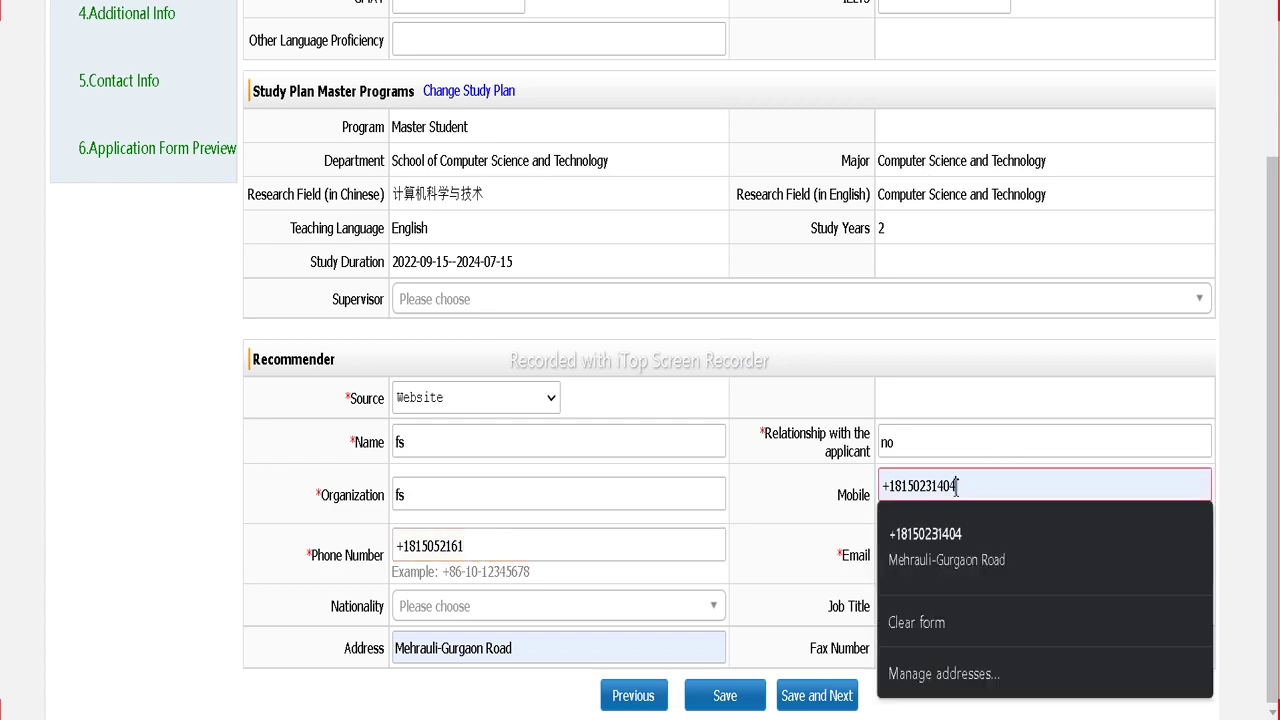
left_click_drag(960, 487, 906, 487)
type("65116")
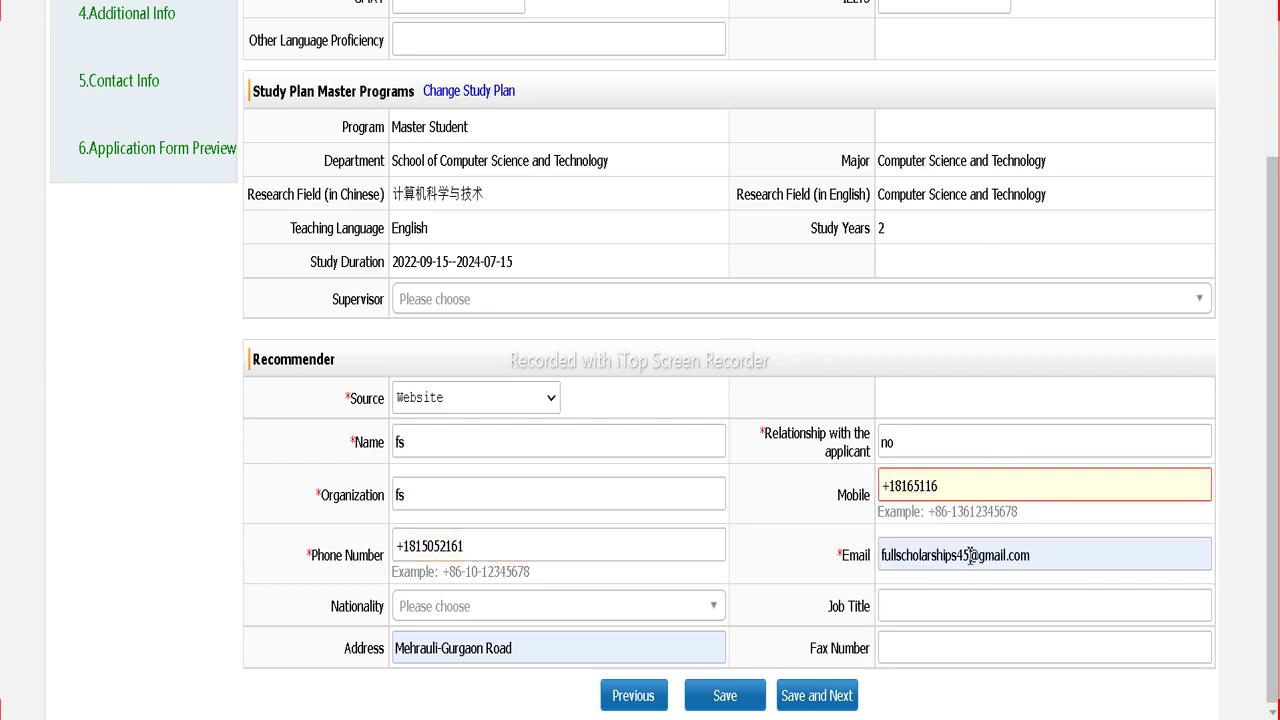
left_click_drag(969, 560, 936, 560)
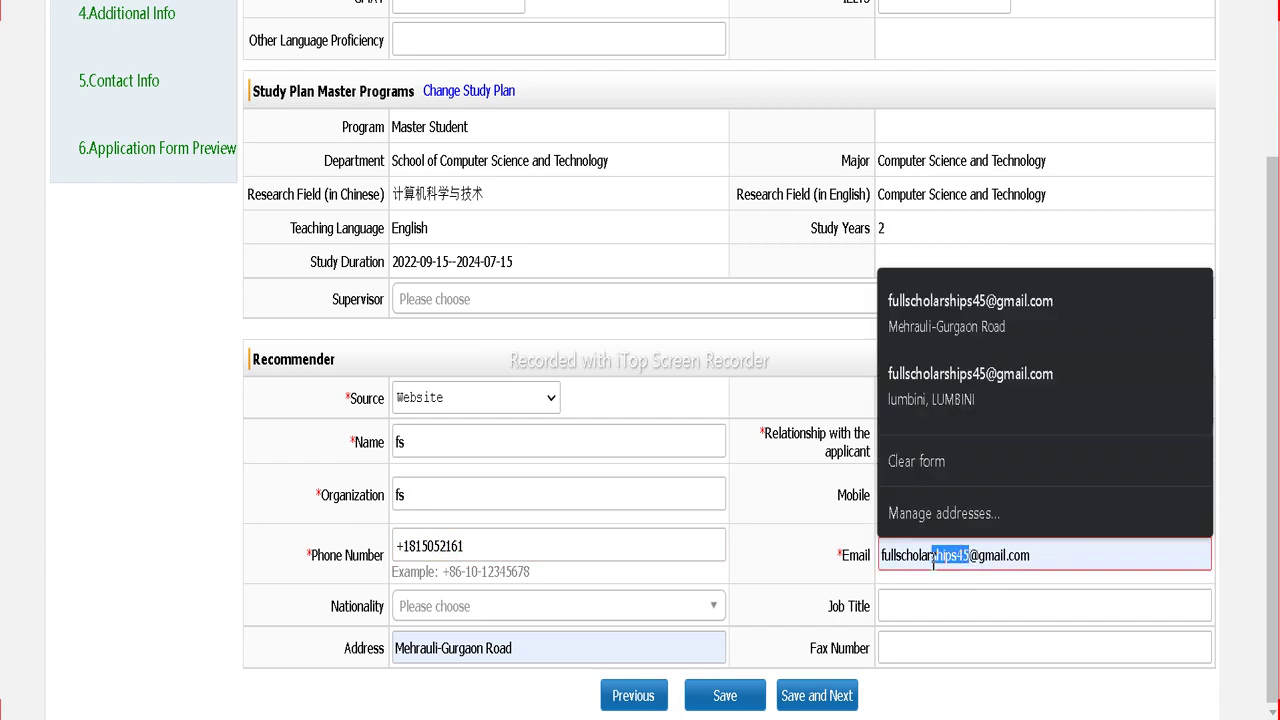
type("626")
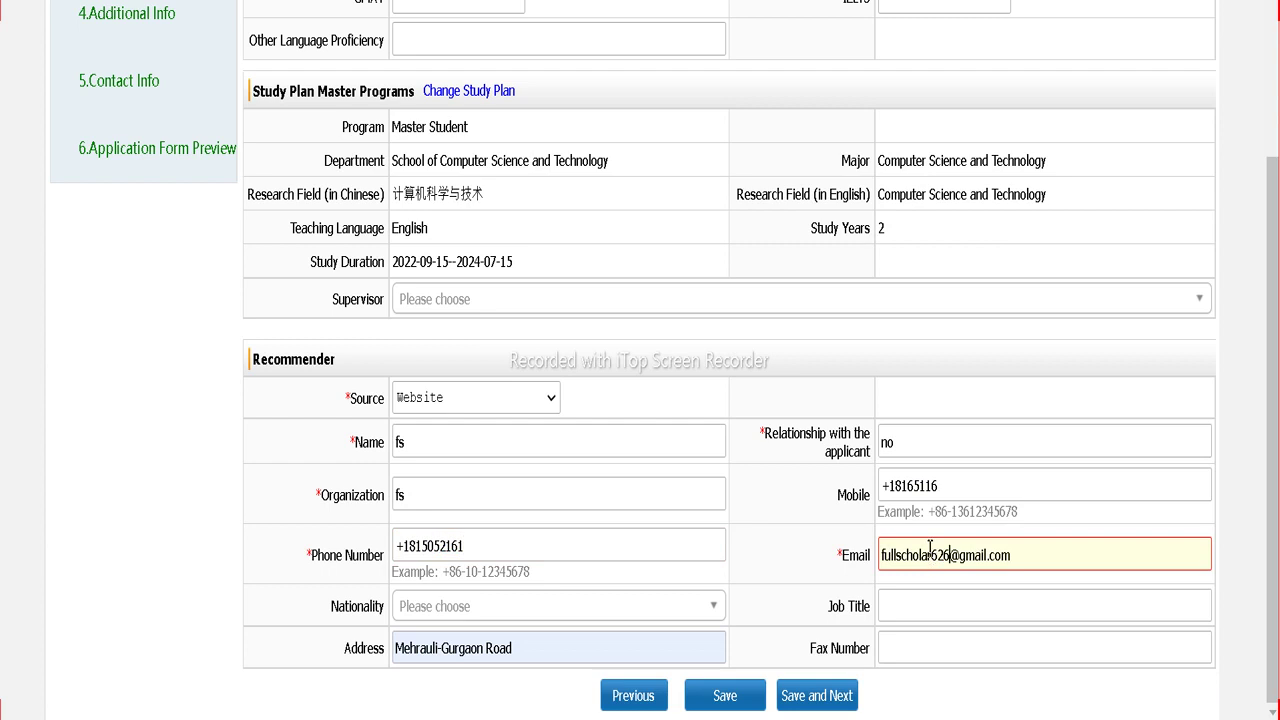
type("464646")
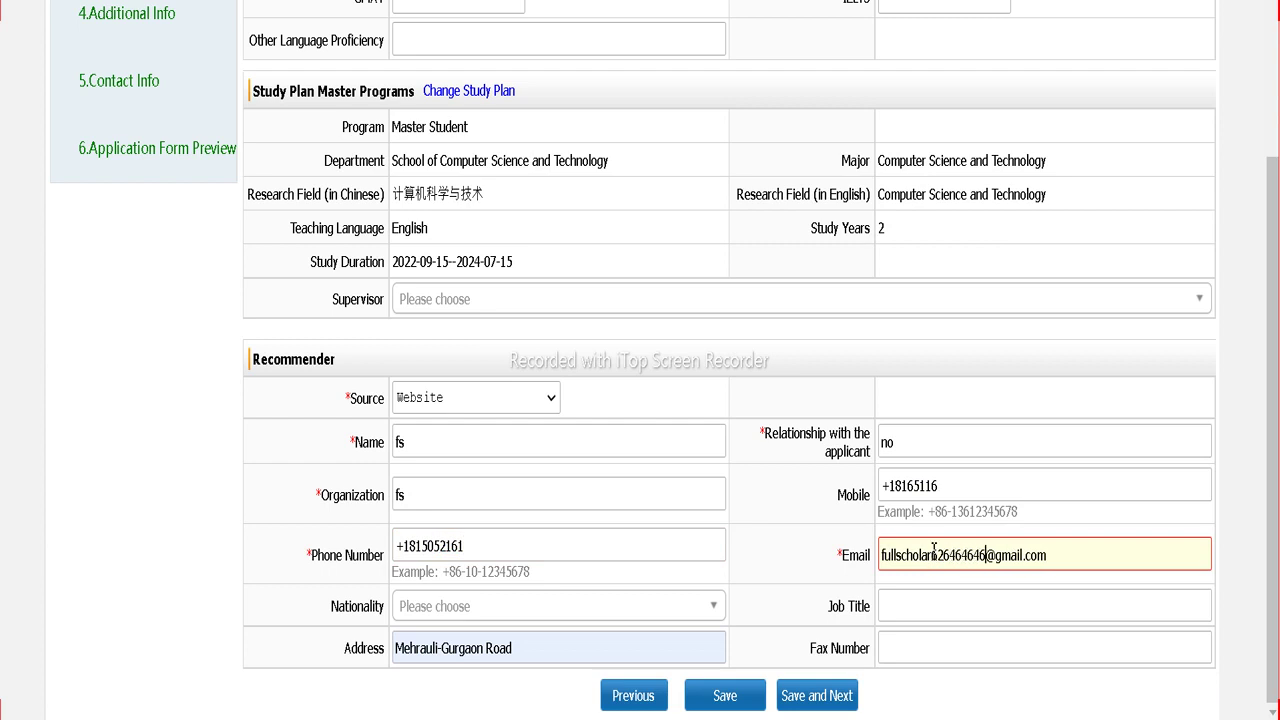
left_click(811, 704)
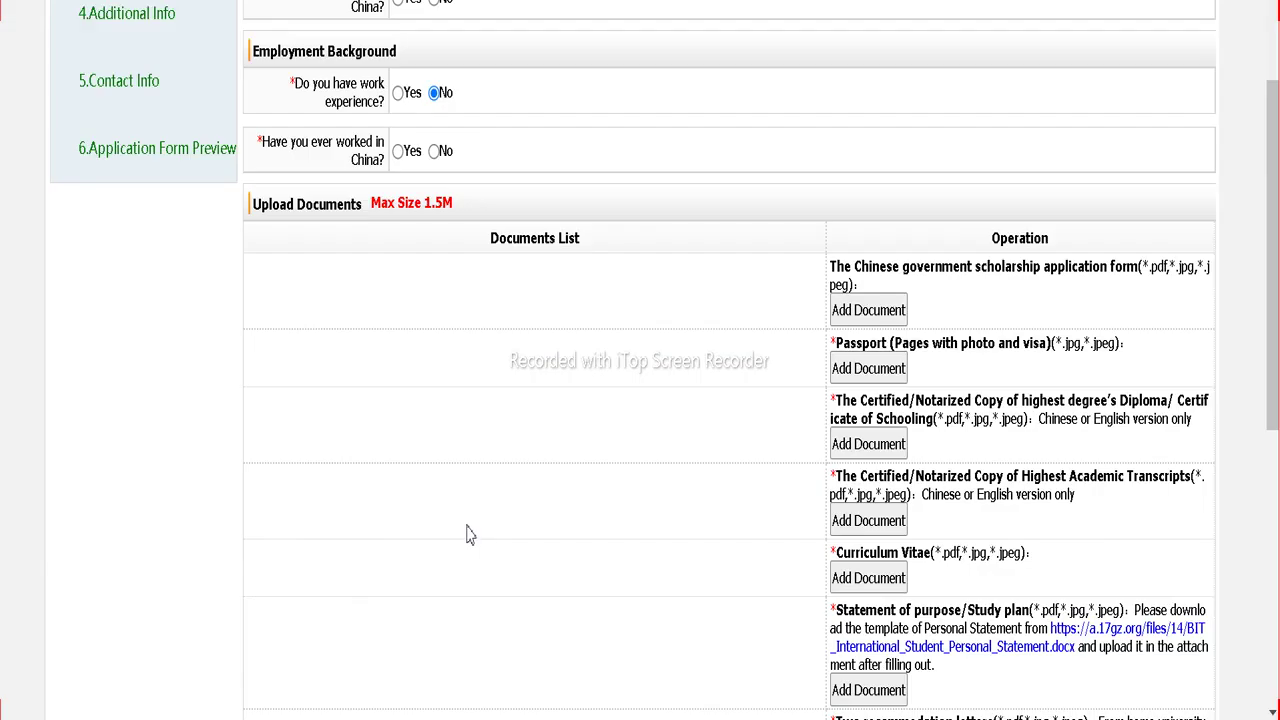
Step: Set the education dates attended from 2015-12-01 to 2019-12-01
scroll(460, 440, "up", 3)
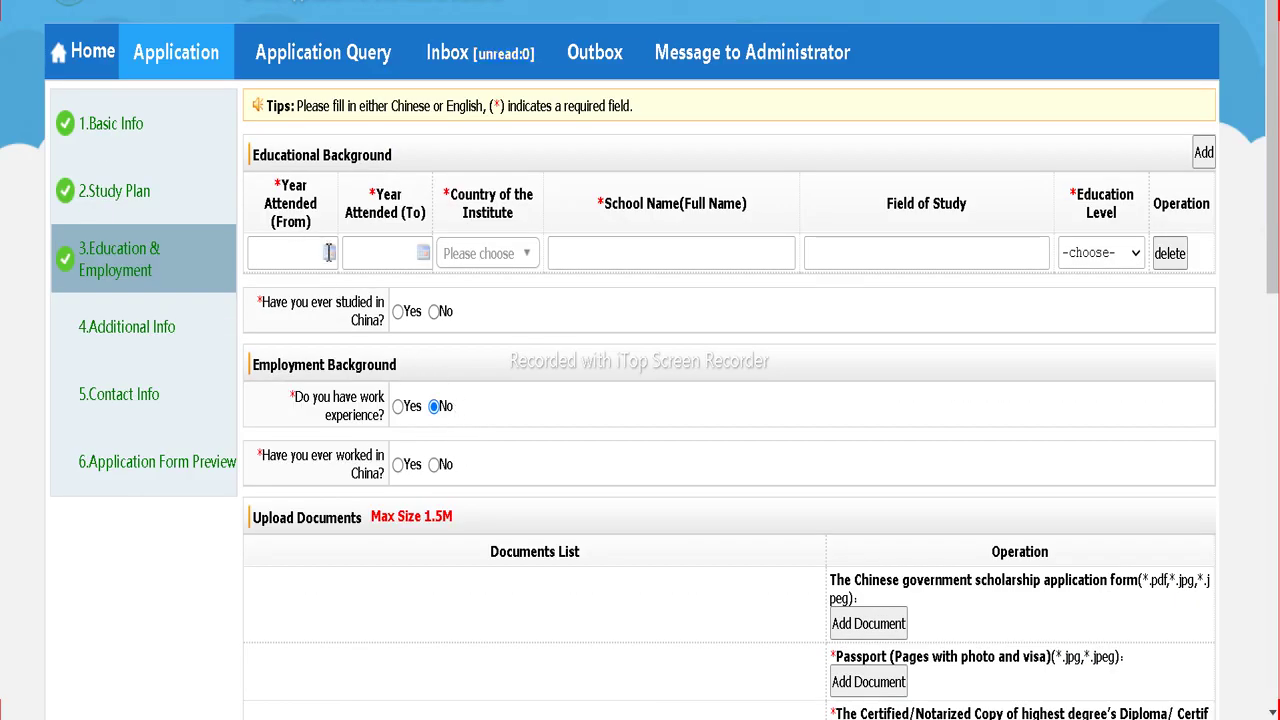
left_click(329, 253)
left_click(356, 286)
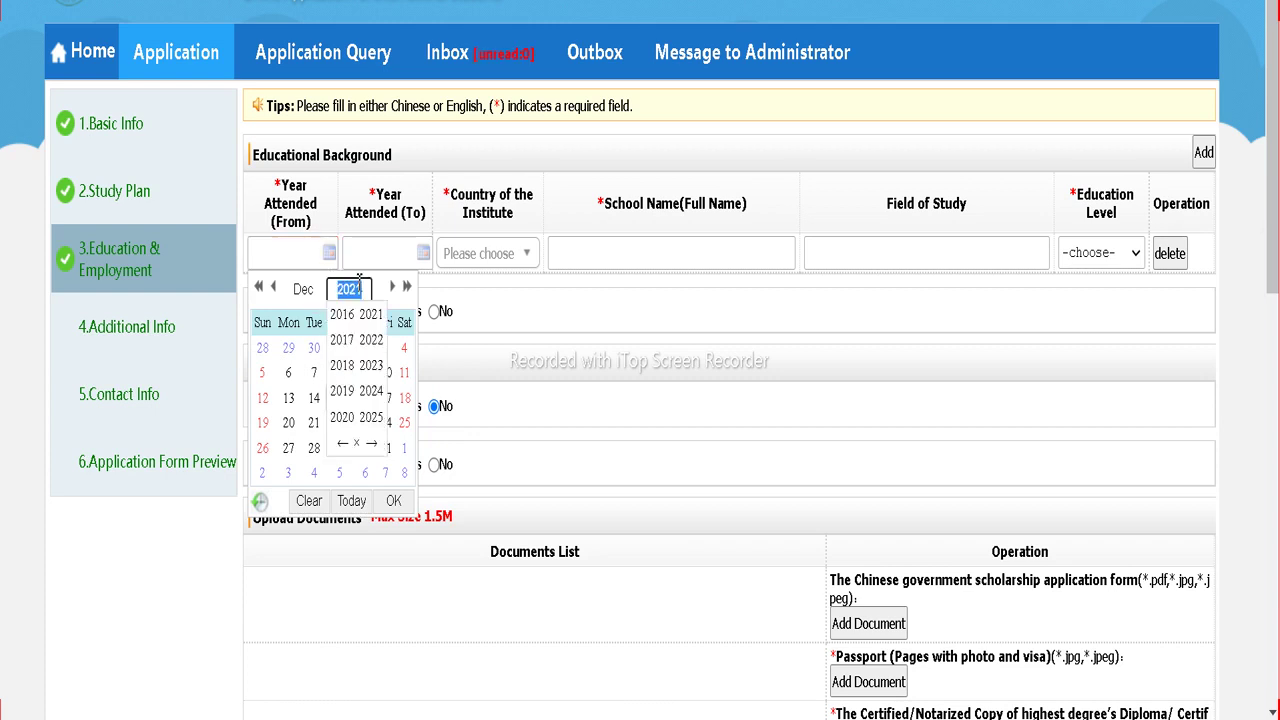
left_click(343, 443)
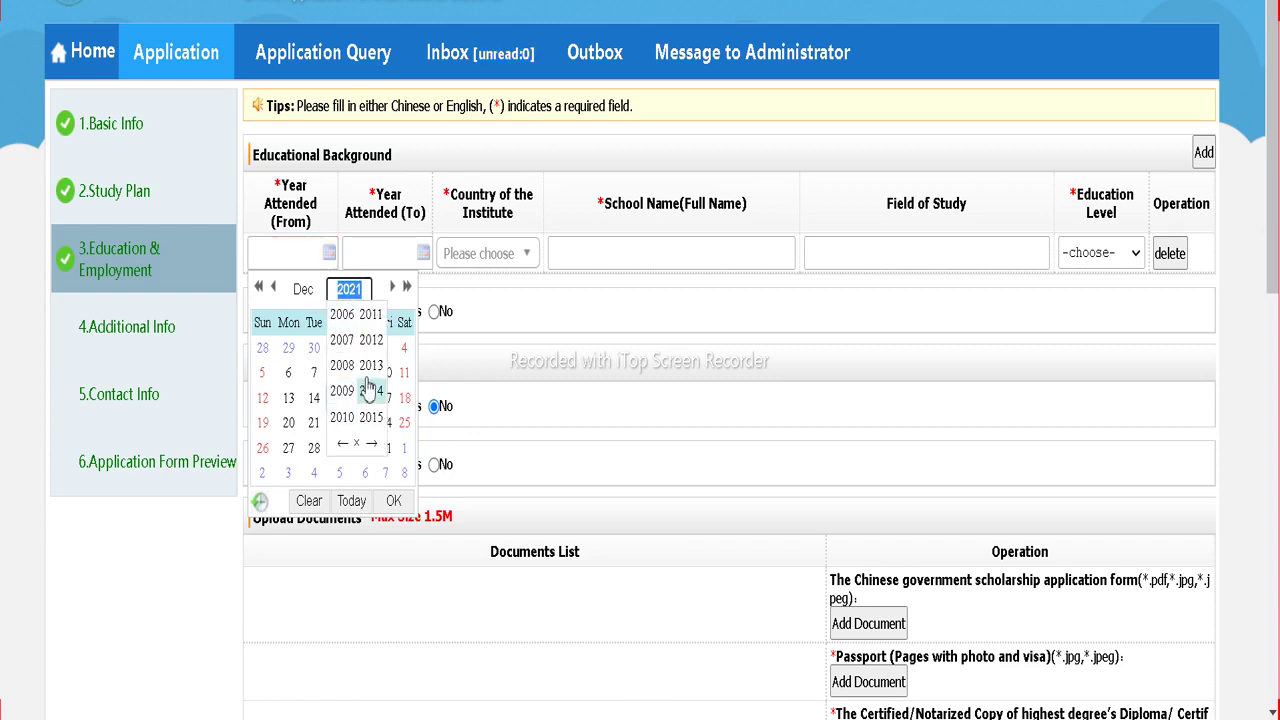
left_click(370, 417)
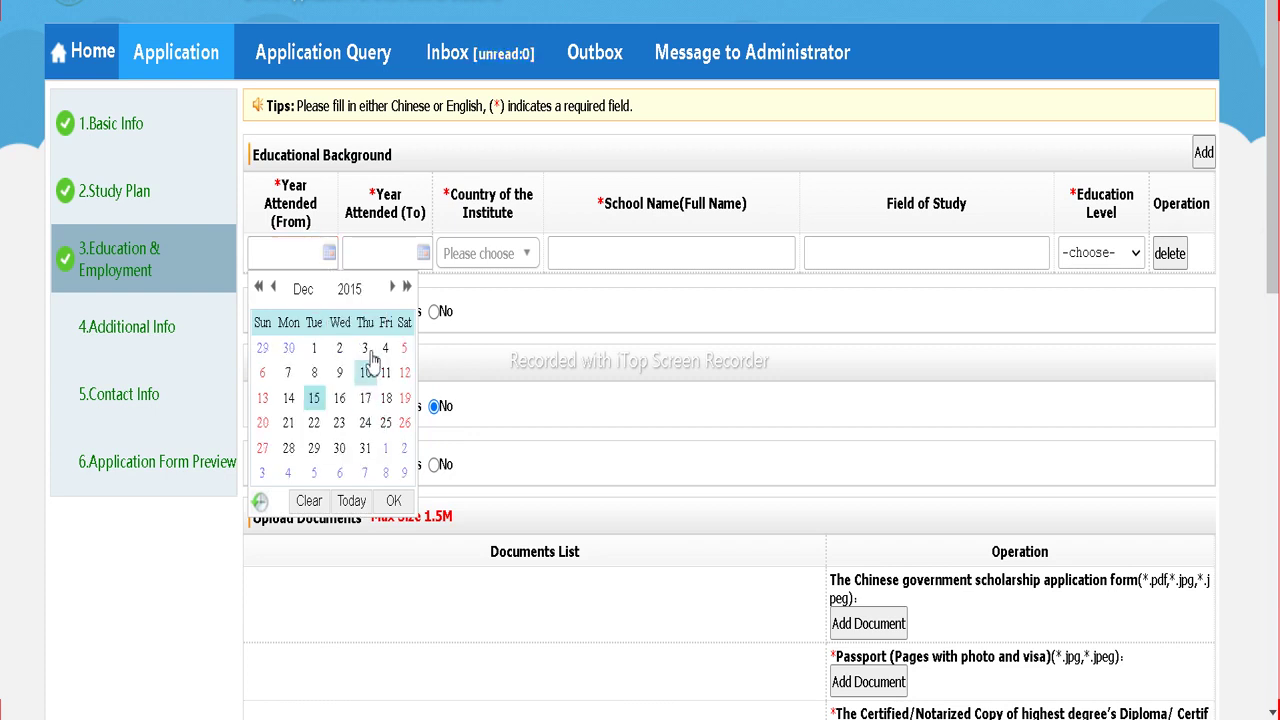
left_click(314, 348)
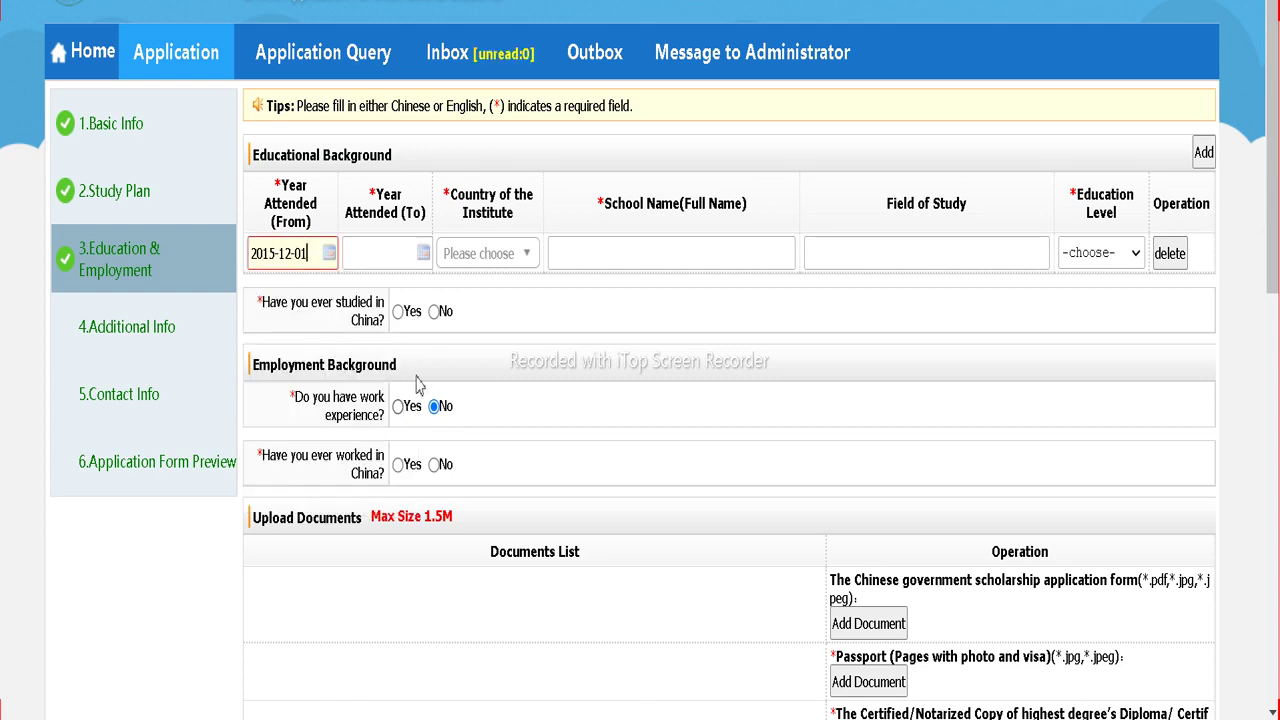
left_click(423, 253)
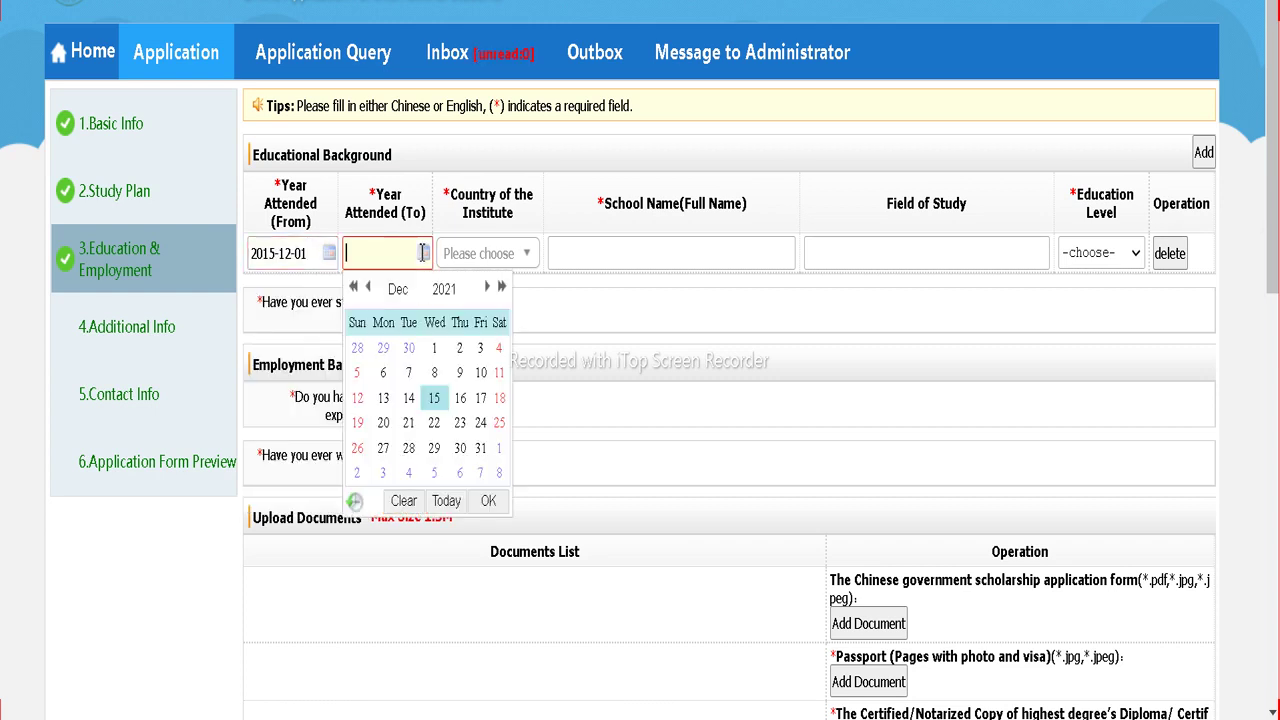
left_click(355, 289)
left_click(355, 289)
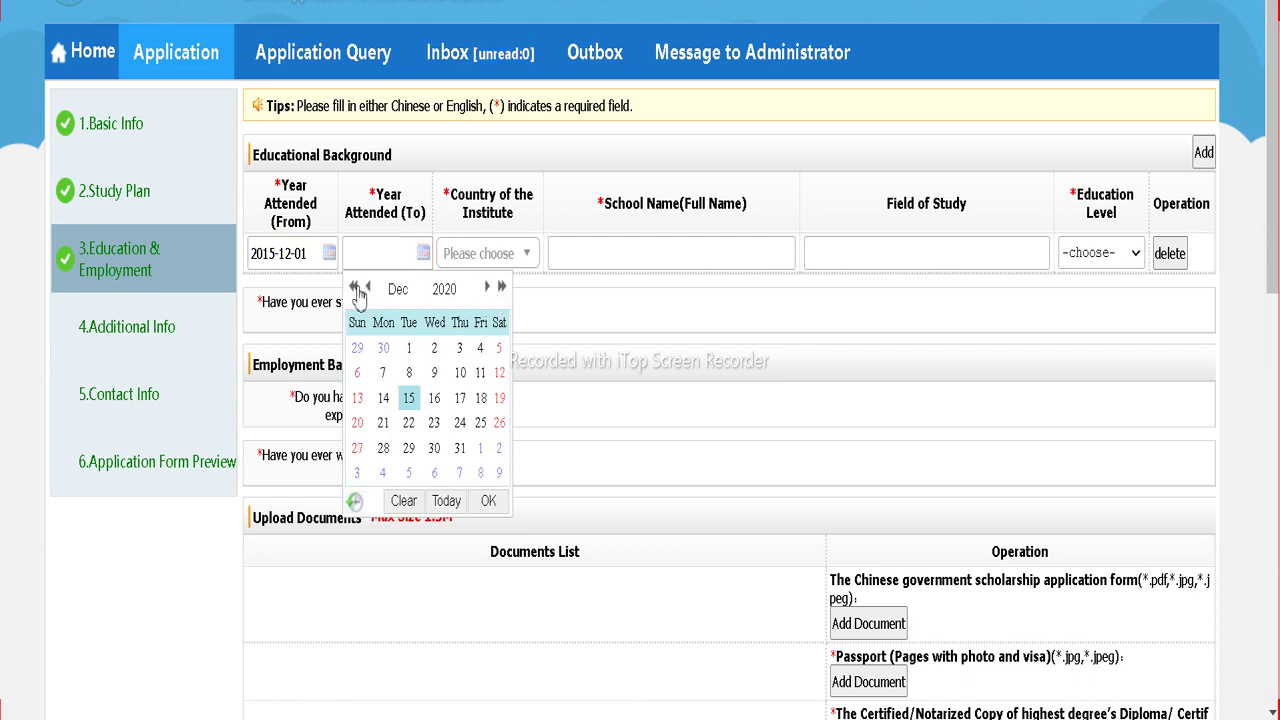
left_click(355, 289)
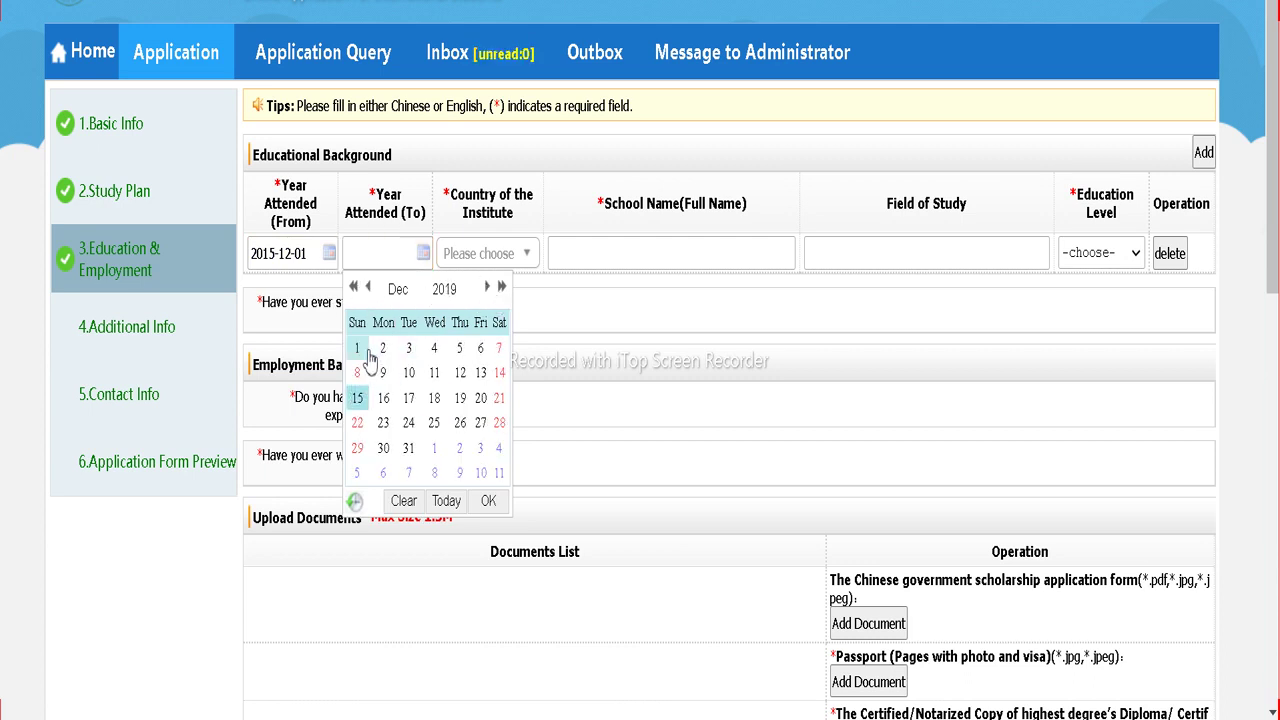
left_click(357, 348)
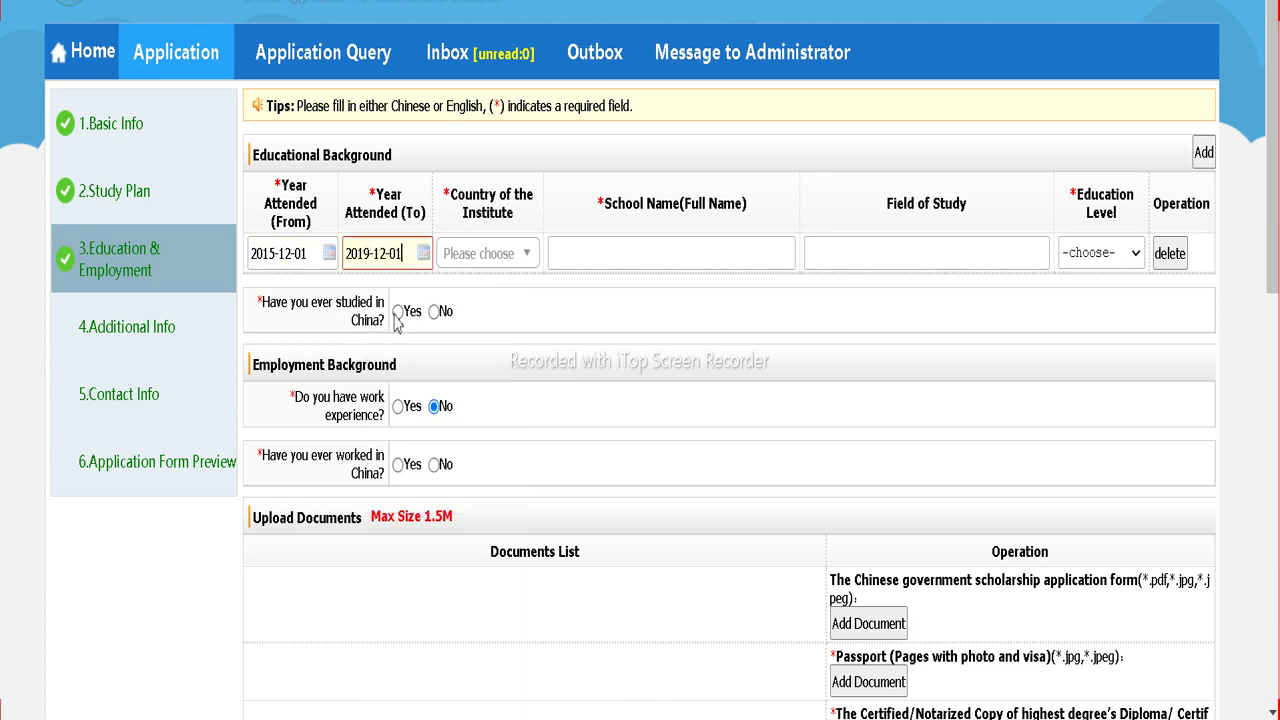
Step: Choose Nepal as the institute's country
left_click(498, 257)
scroll(480, 400, "down", 20)
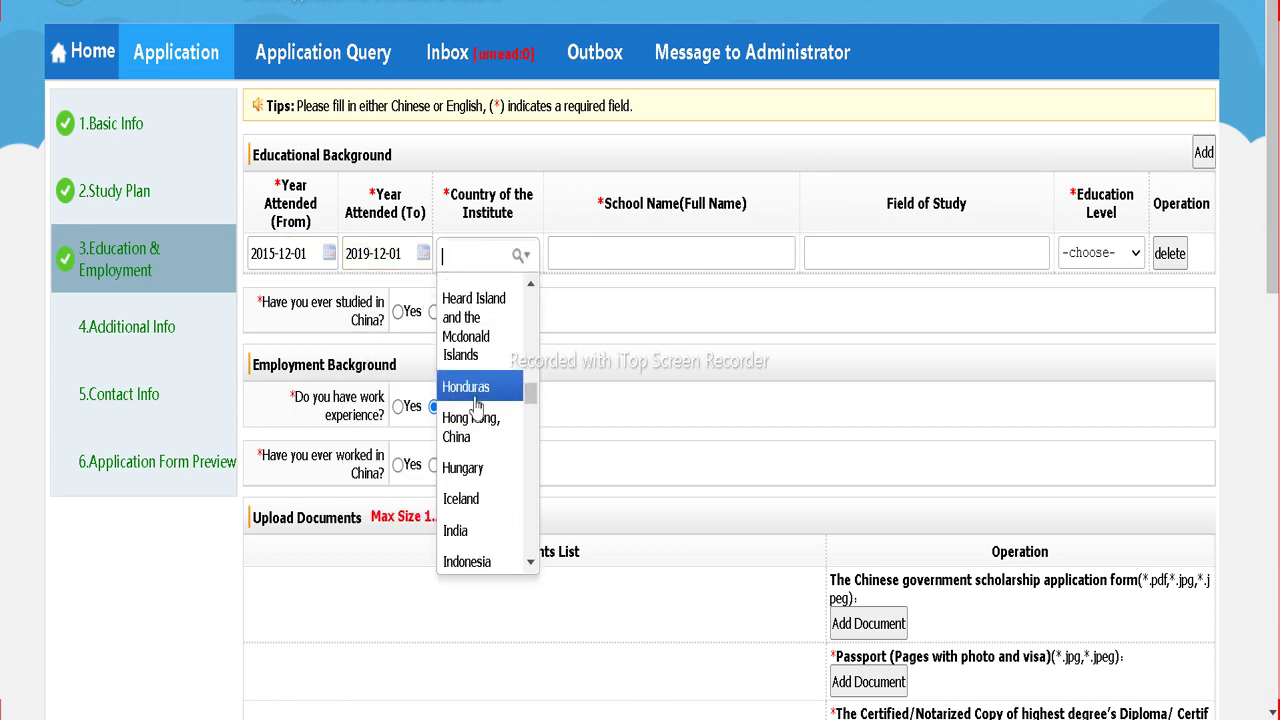
scroll(463, 397, "down", 8)
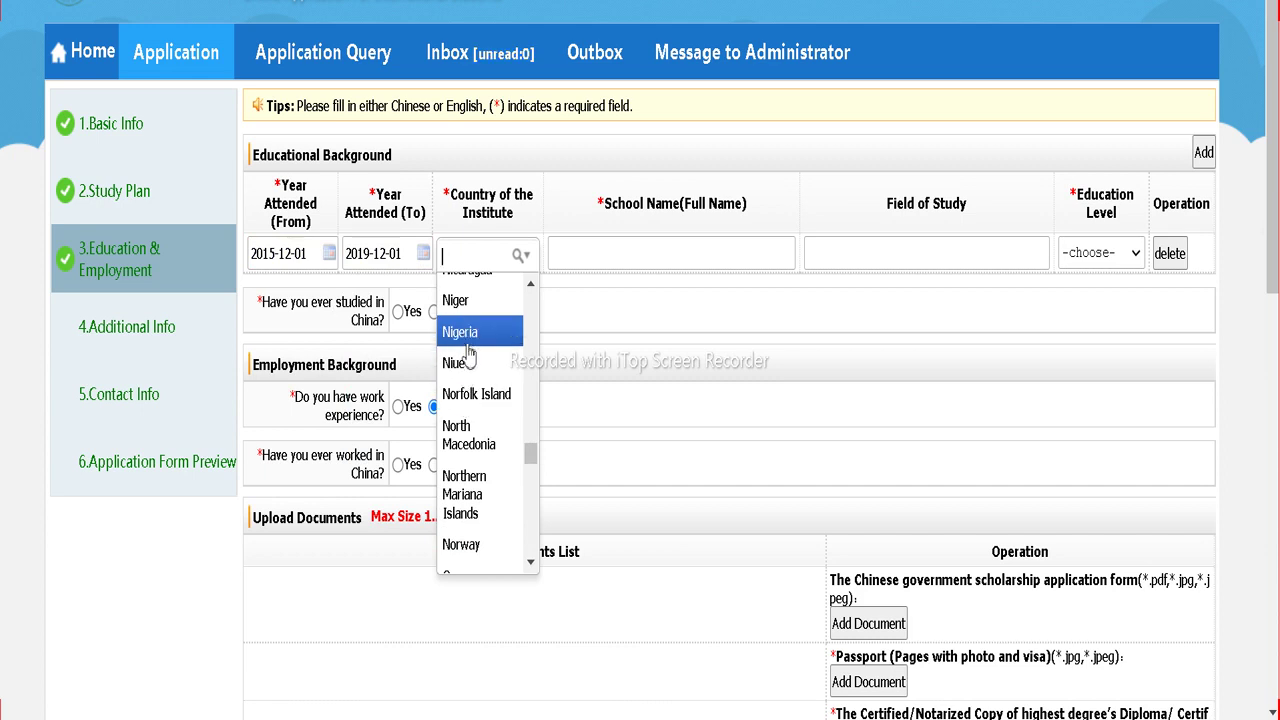
scroll(457, 363, "down", 3)
scroll(462, 362, "up", 8)
scroll(500, 480, "down", 2)
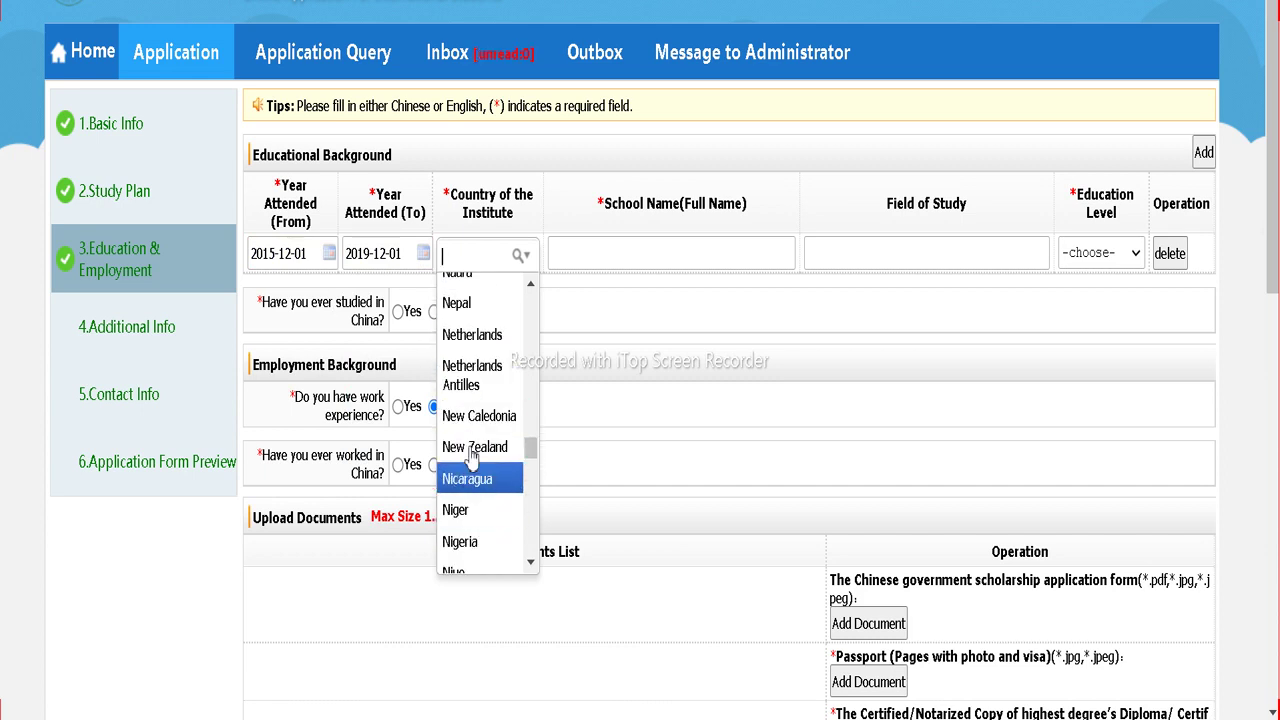
left_click(477, 304)
Step: Enter school ku, field engg, level Bachelor, and answer No to having studied in China
left_click(627, 252)
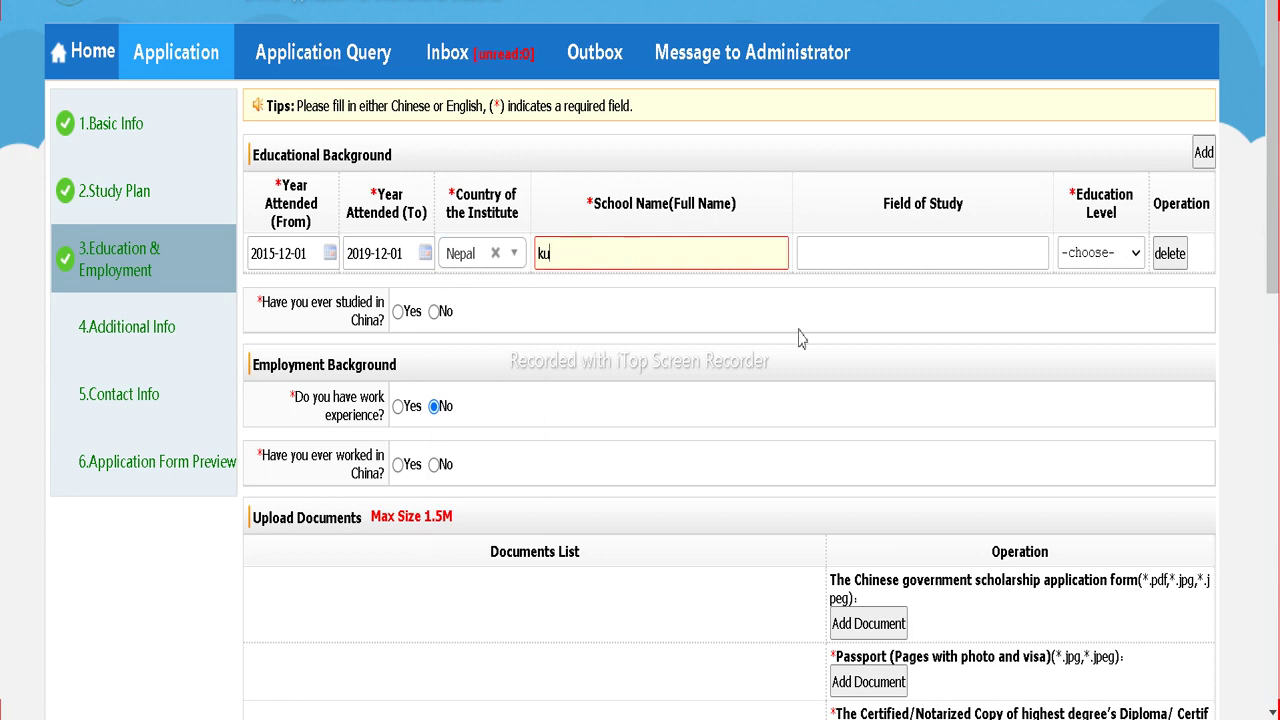
left_click(901, 256)
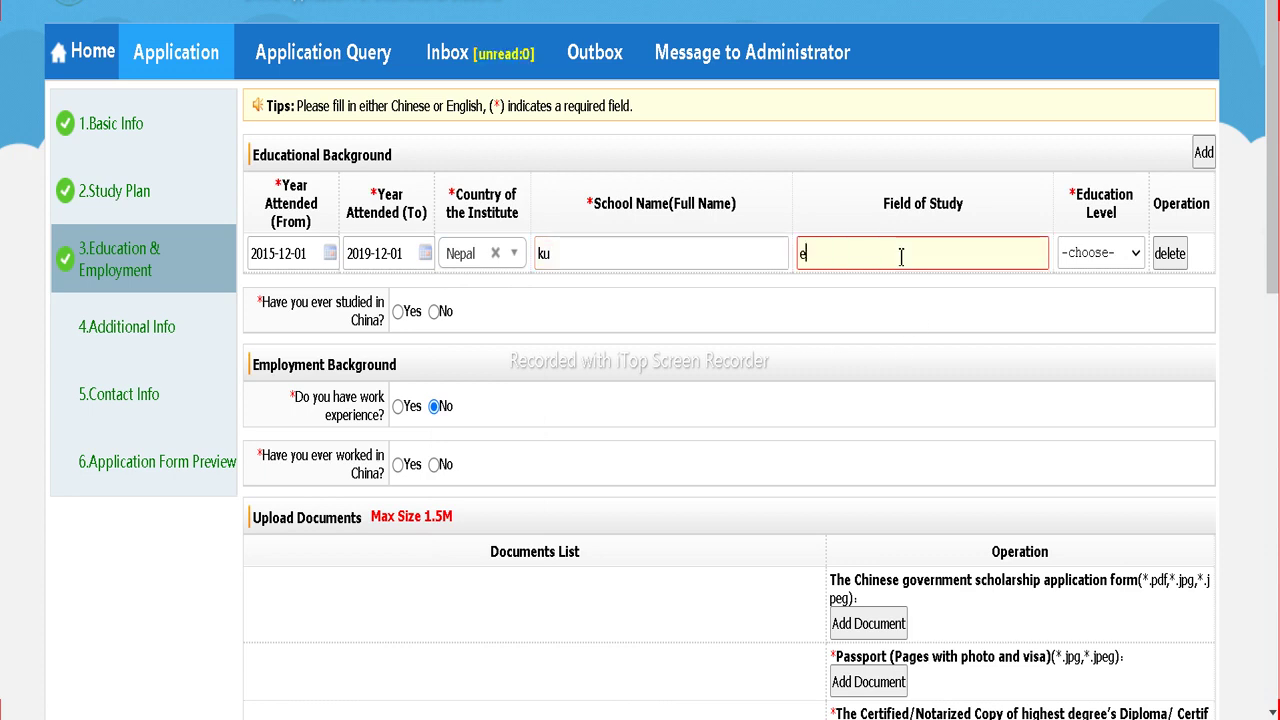
type("engg")
left_click(1095, 253)
left_click(1090, 418)
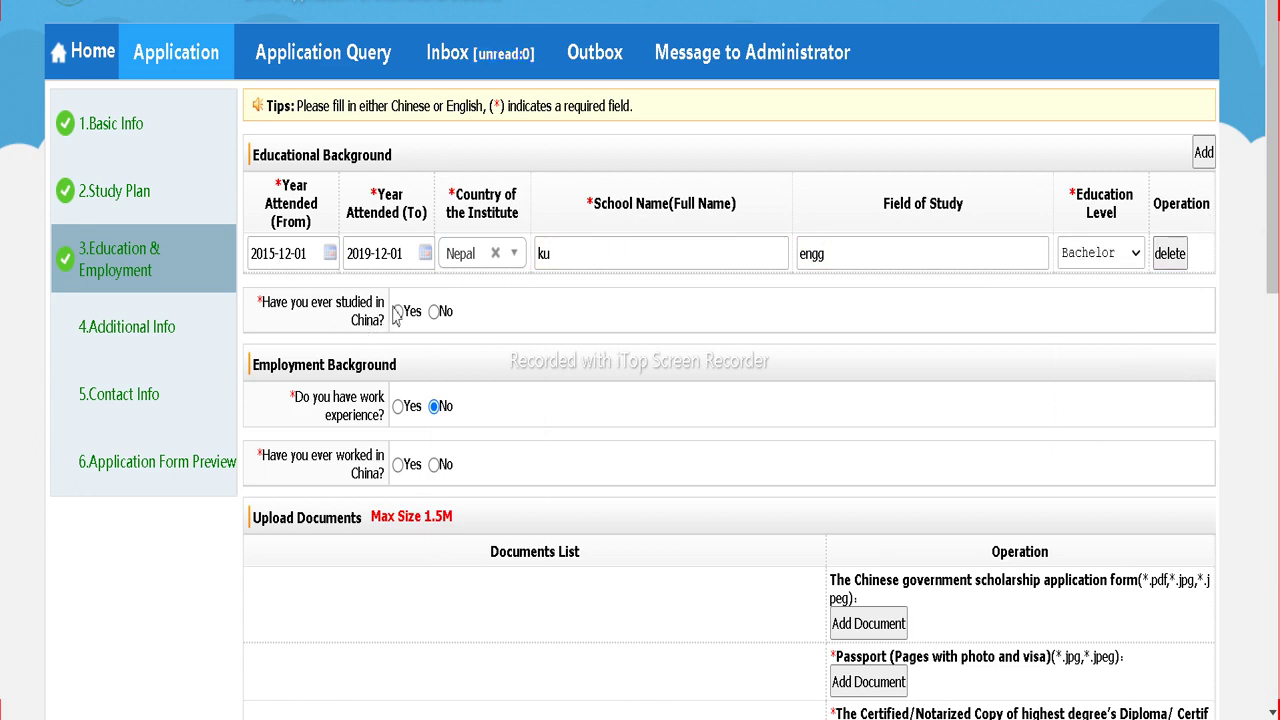
left_click(434, 312)
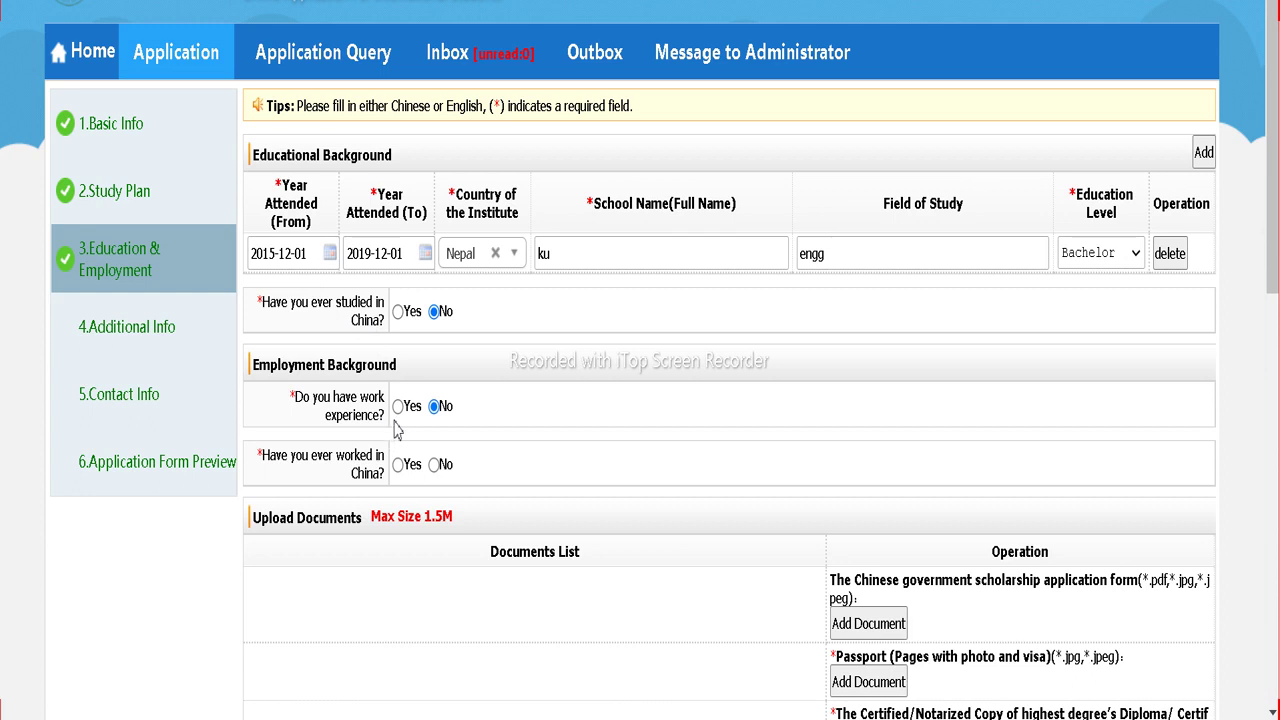
Step: Answer No to having worked in China, review Upload Documents, and save to reach Additional Info
left_click(434, 465)
scroll(803, 517, "down", 3)
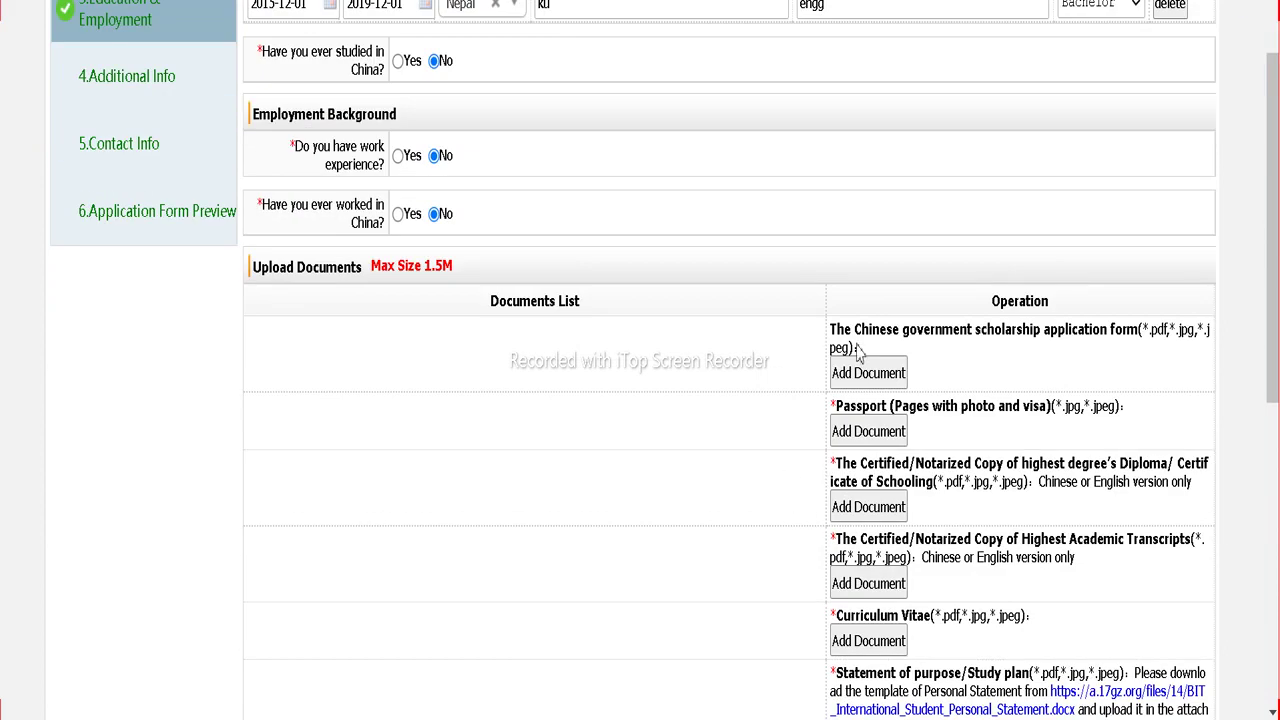
scroll(855, 372, "down", 1)
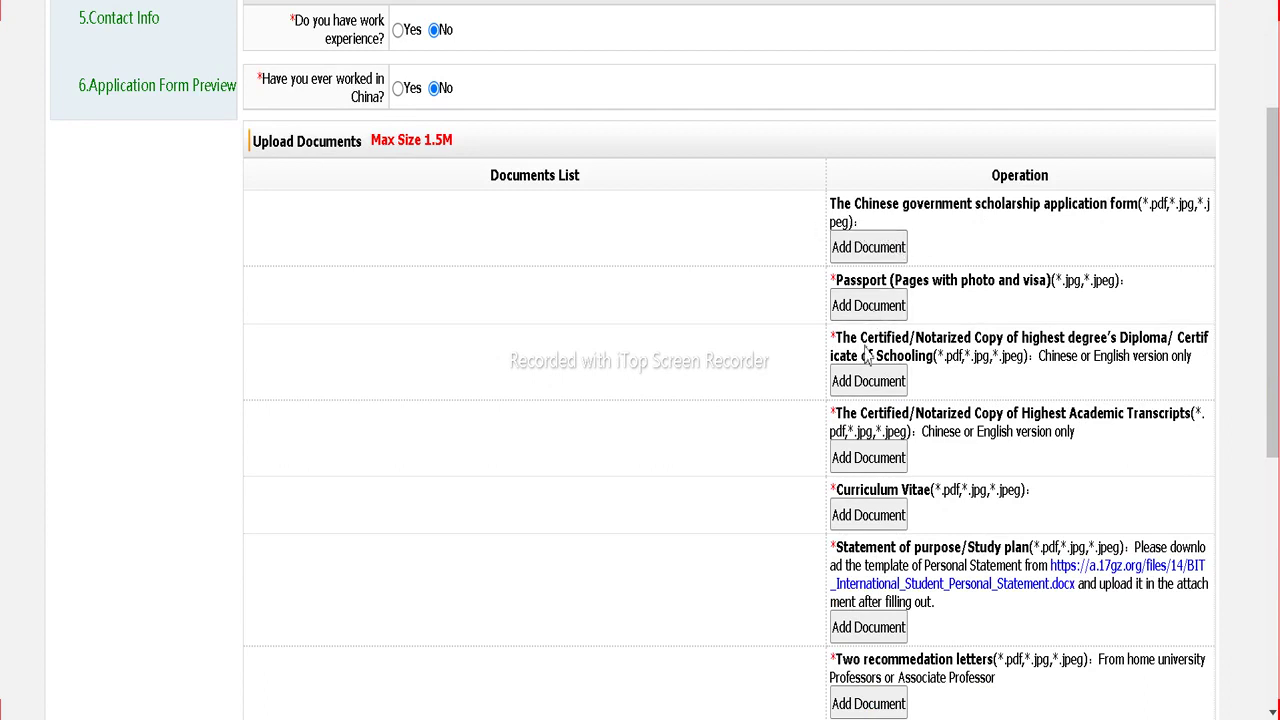
scroll(868, 440, "down", 2)
scroll(883, 462, "down", 3)
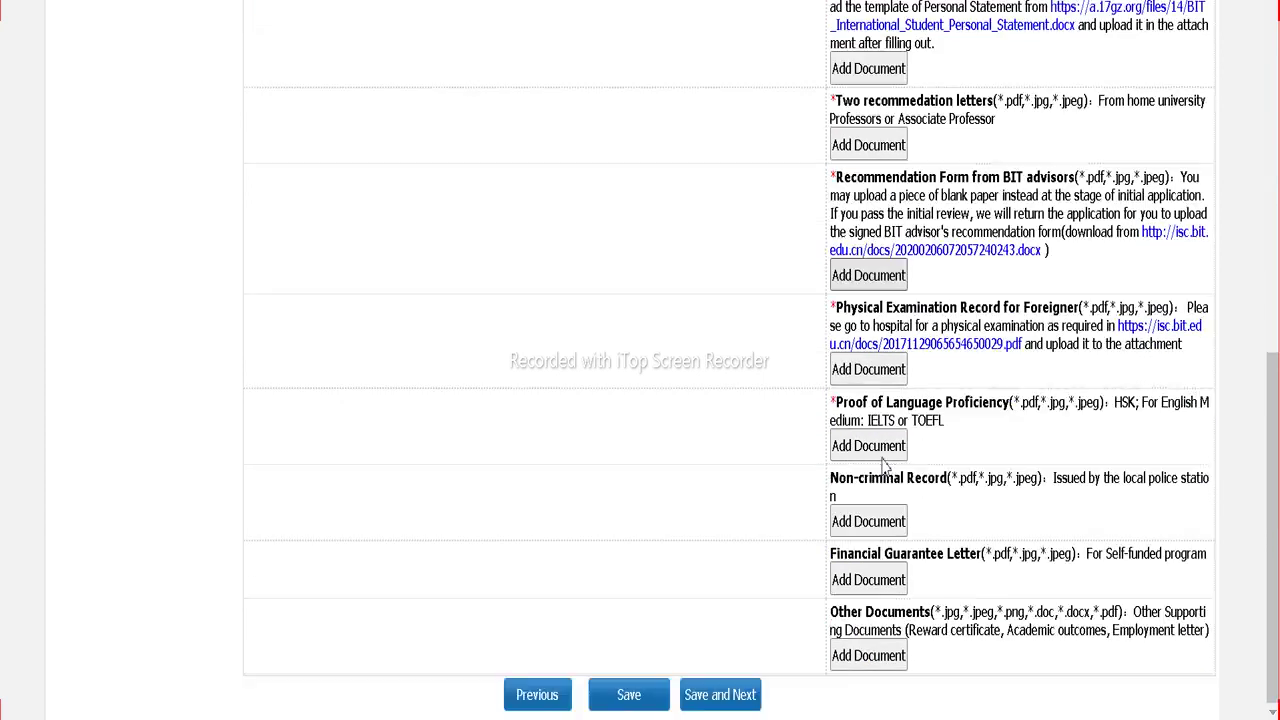
scroll(883, 460, "up", 1)
scroll(883, 458, "down", 1)
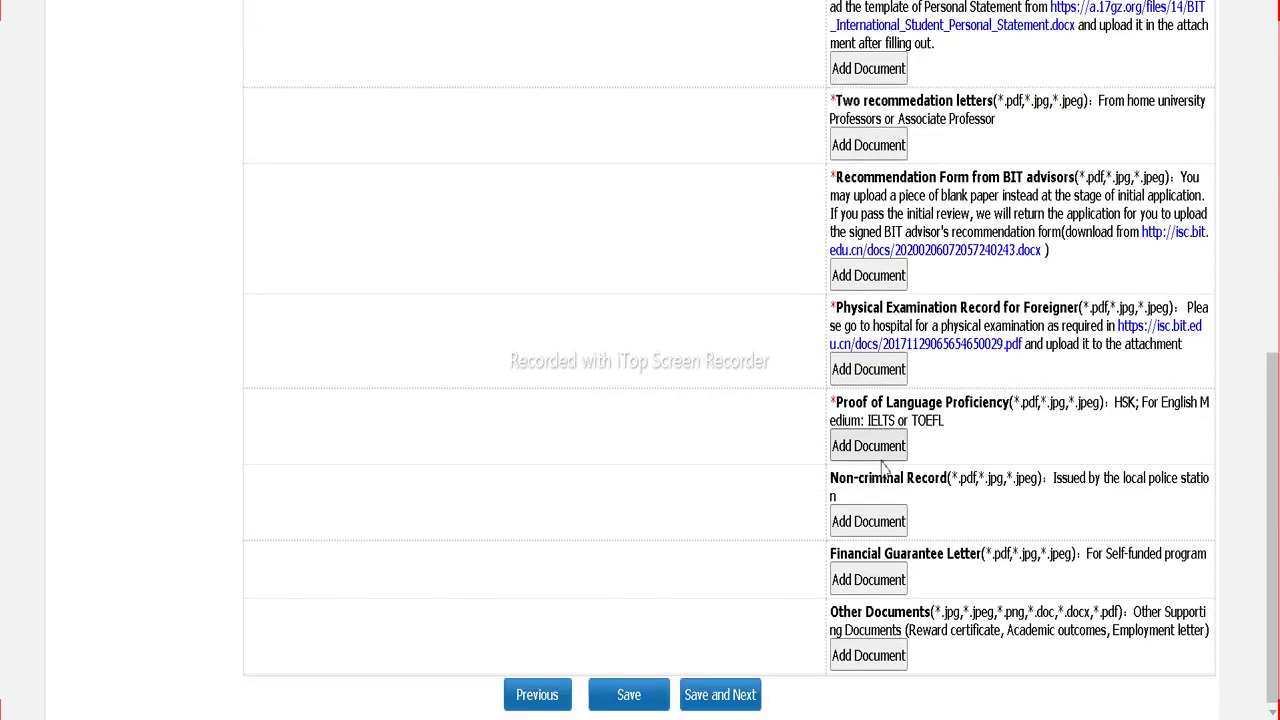
scroll(870, 600, "up", 7)
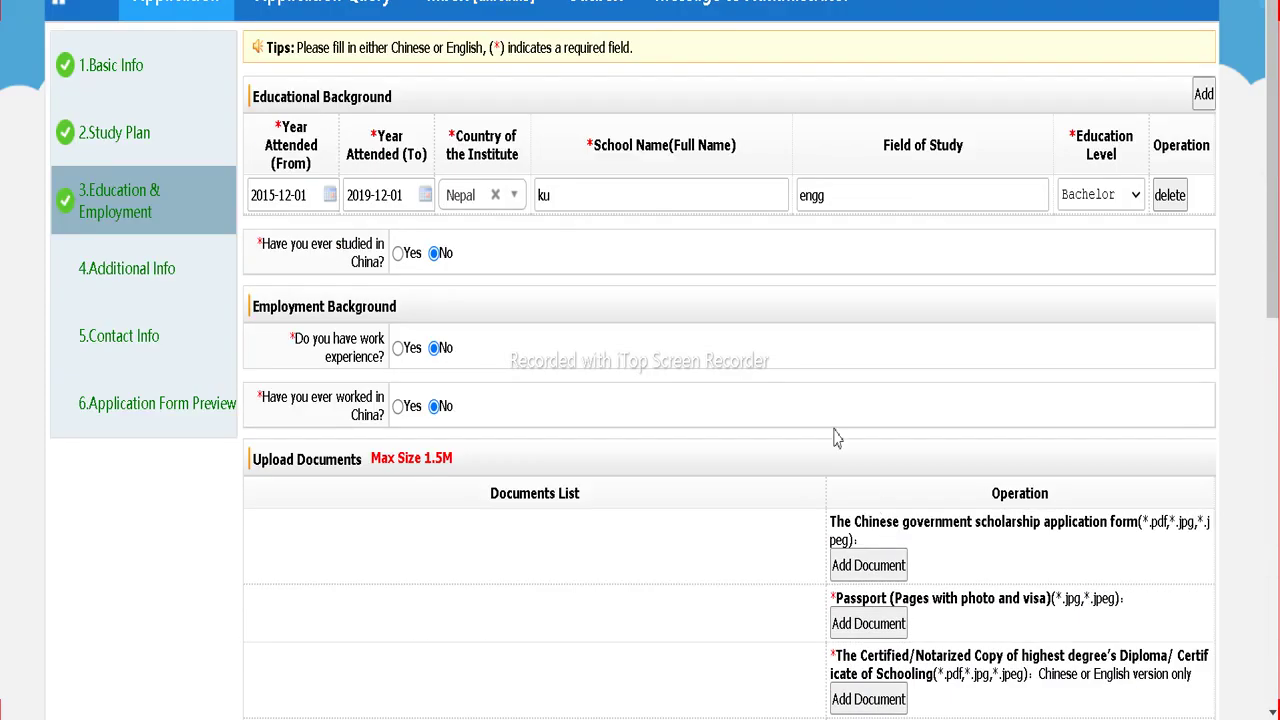
scroll(103, 285, "up", 1)
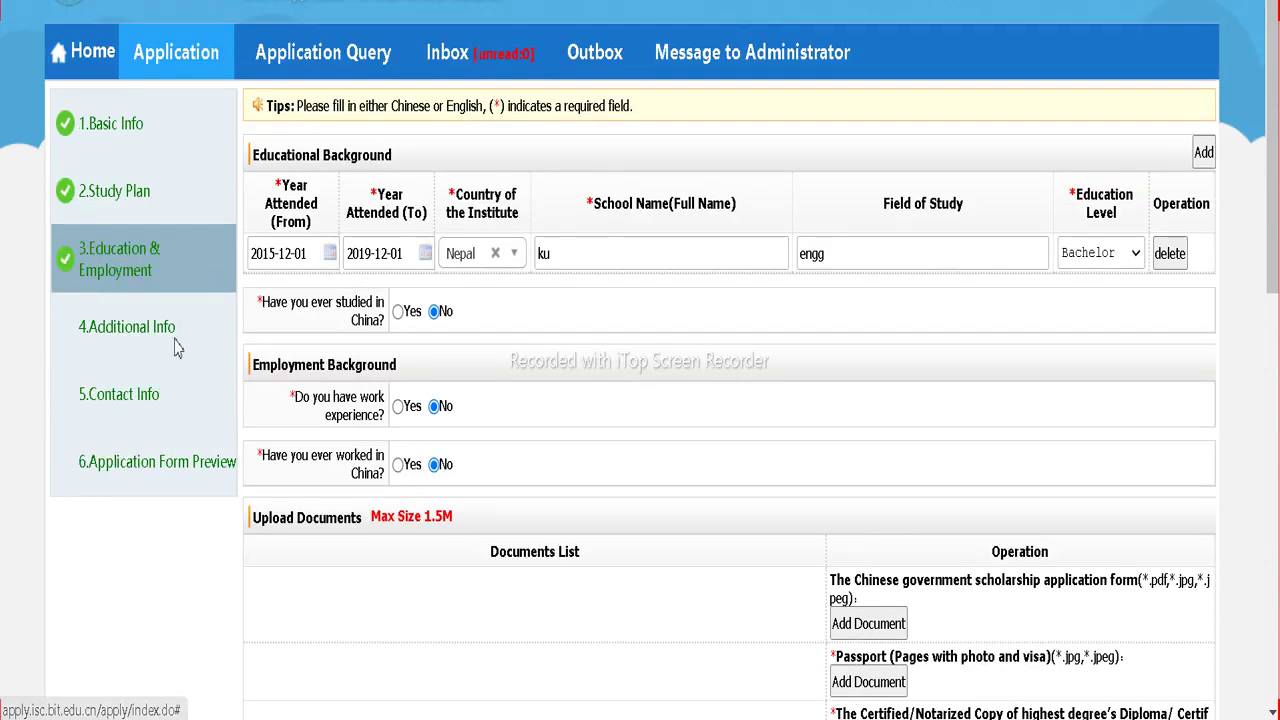
scroll(557, 414, "down", 3)
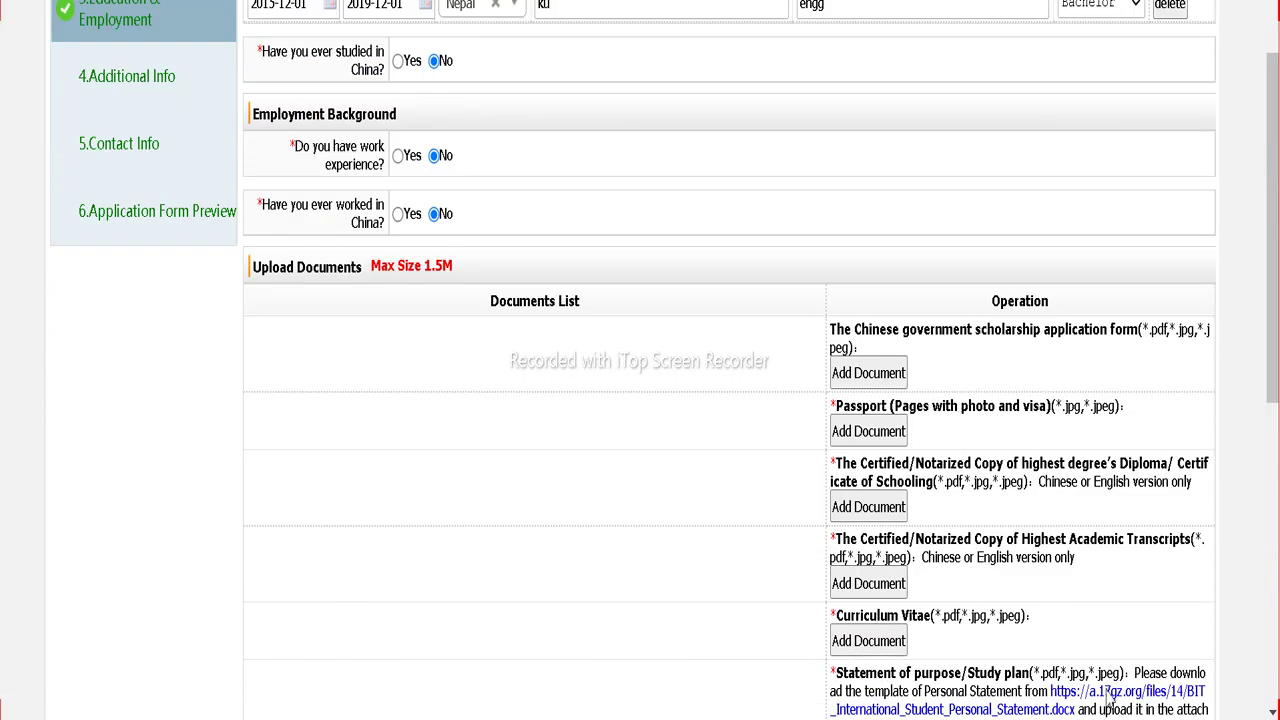
scroll(1110, 705, "down", 7)
scroll(700, 362, "up", 1)
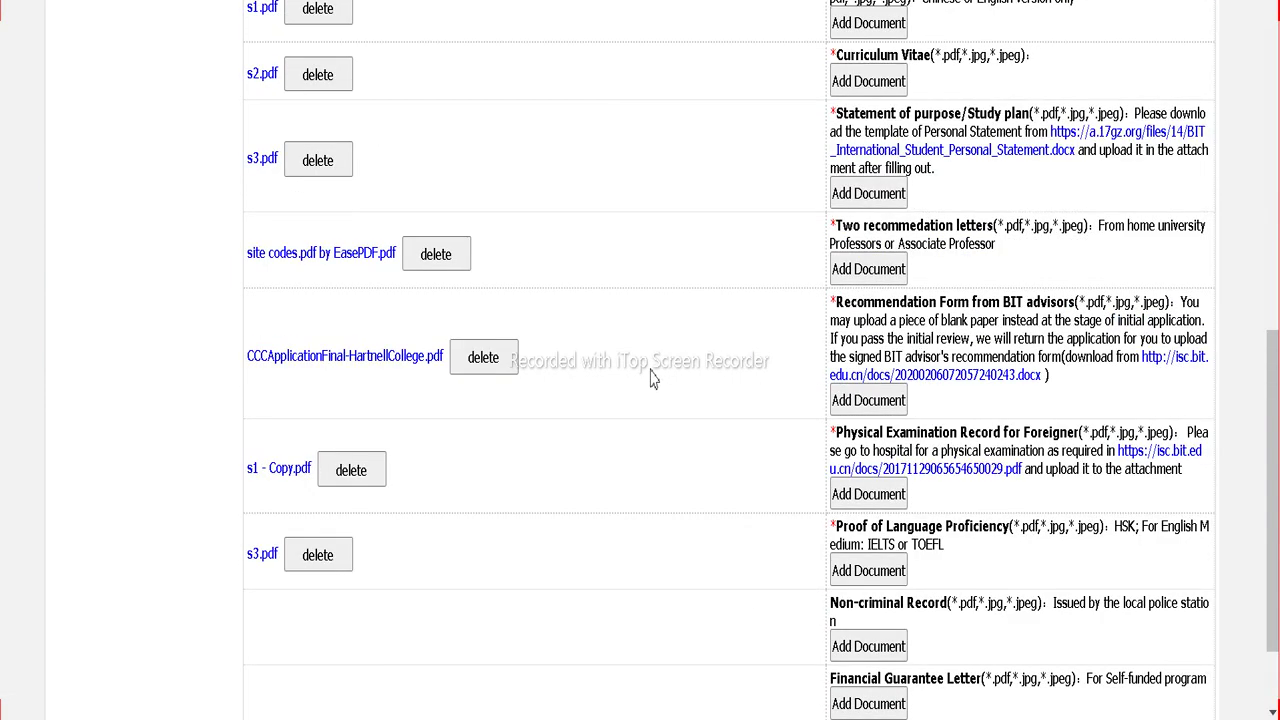
scroll(612, 392, "up", 5)
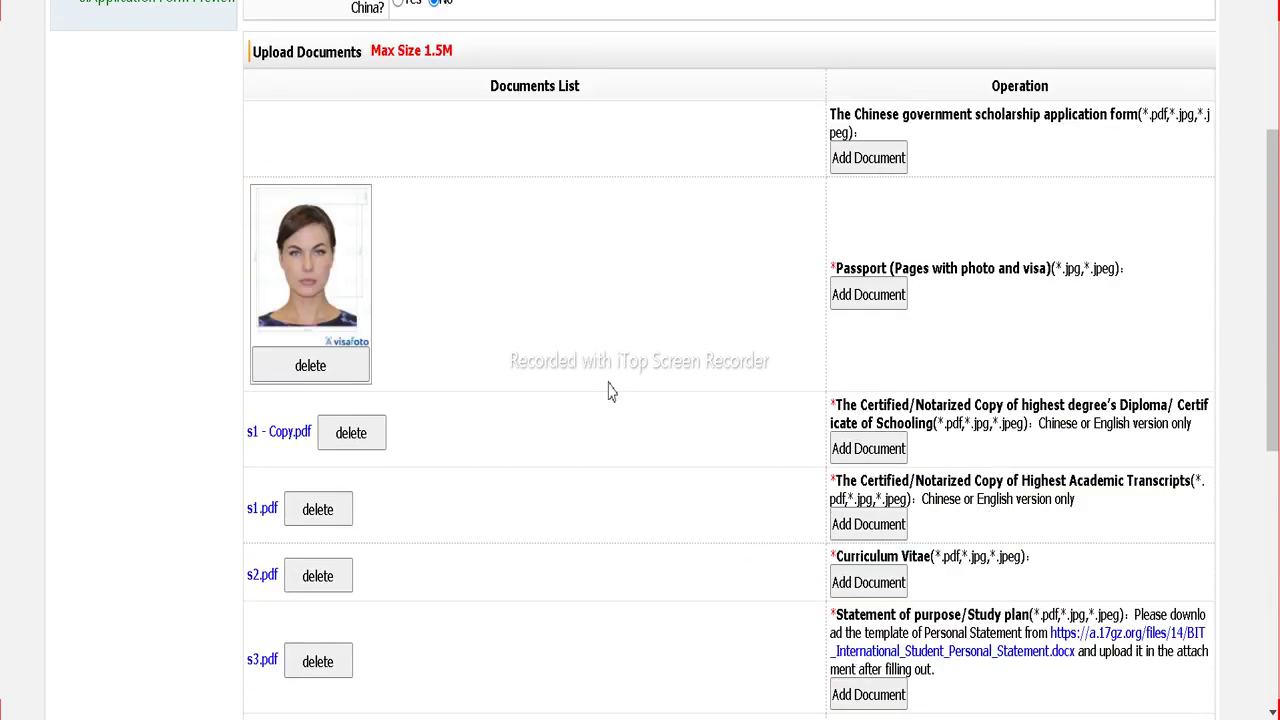
scroll(612, 392, "up", 1)
scroll(620, 388, "down", 6)
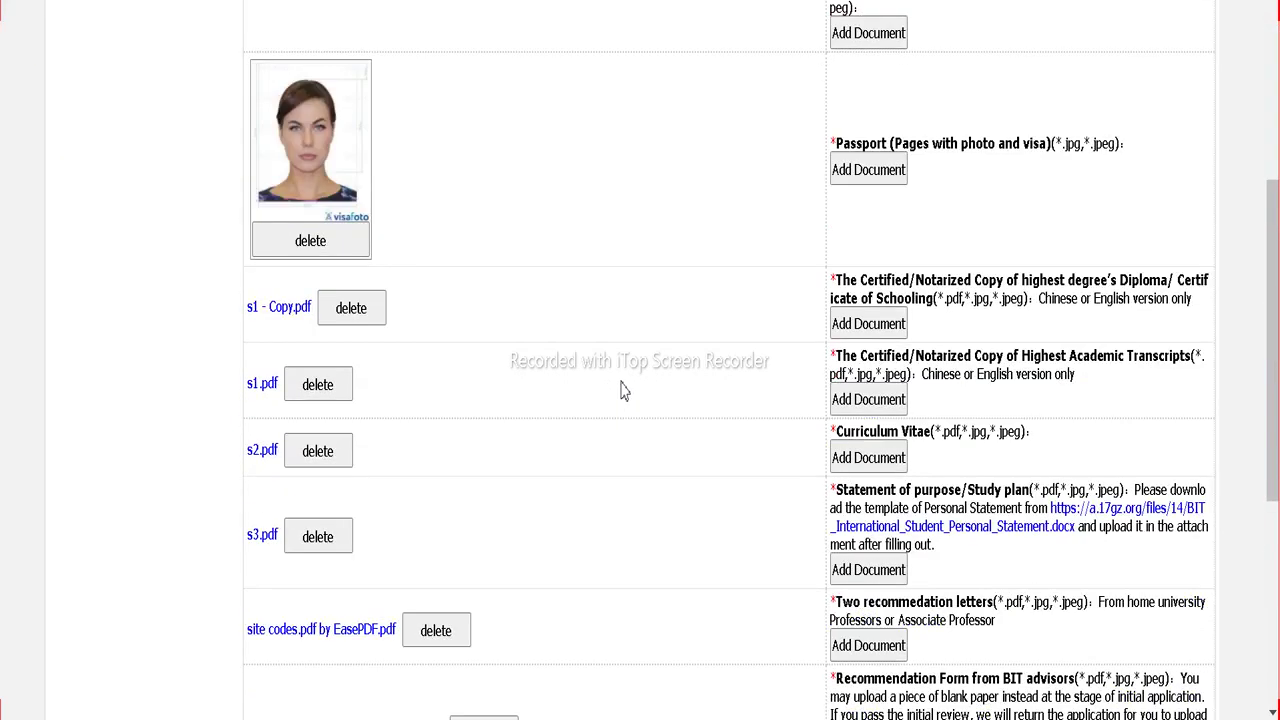
left_click(701, 697)
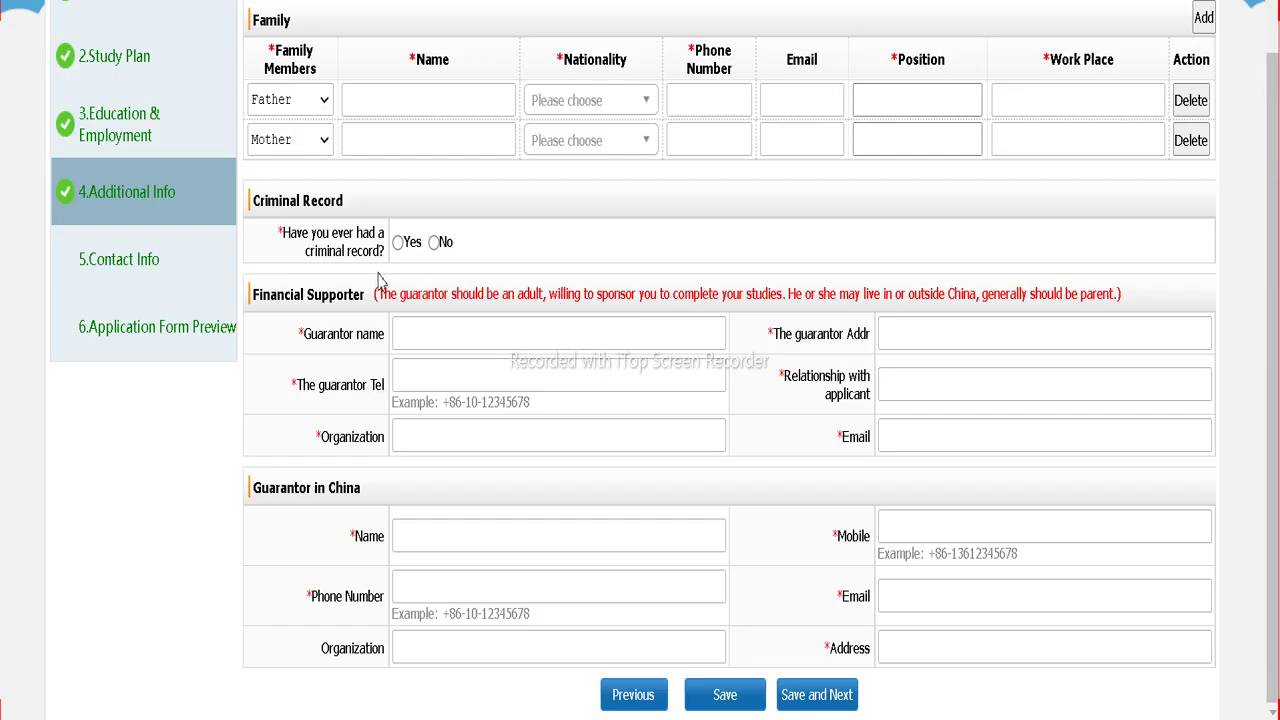
Step: Correct the father's name to 'dad' and set his nationality to Nepal
scroll(127, 229, "up", 2)
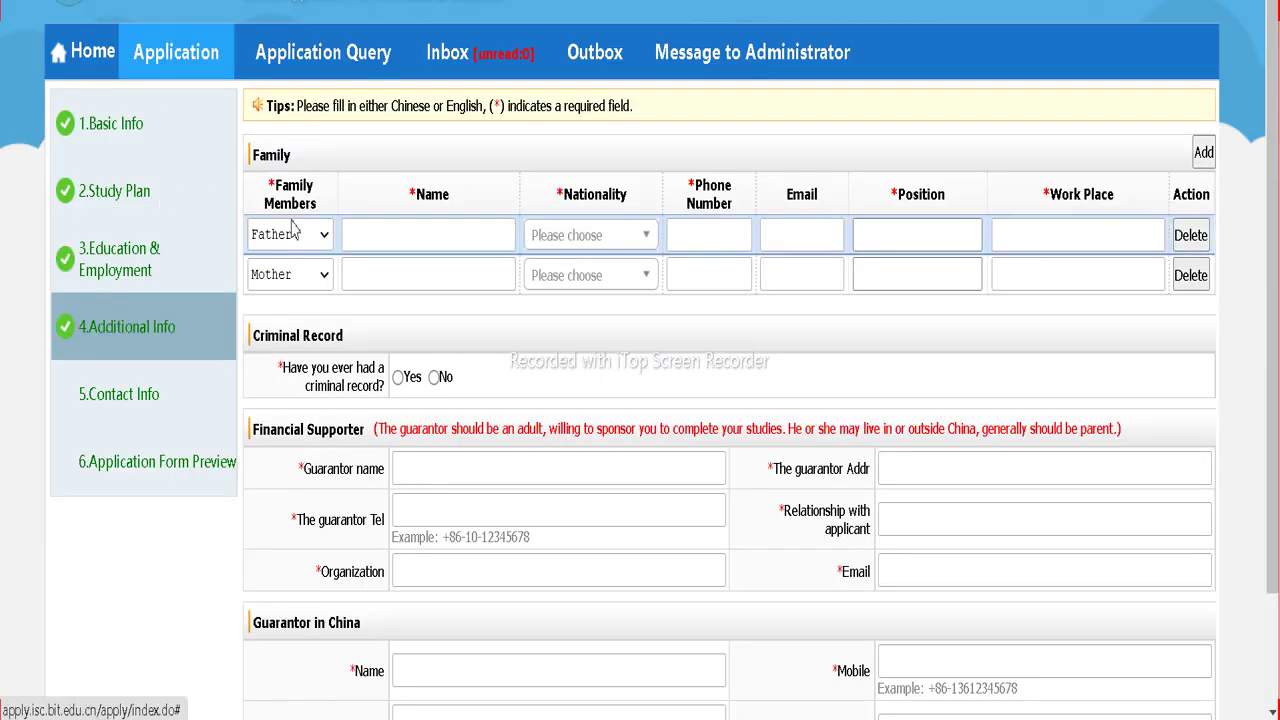
left_click(386, 234)
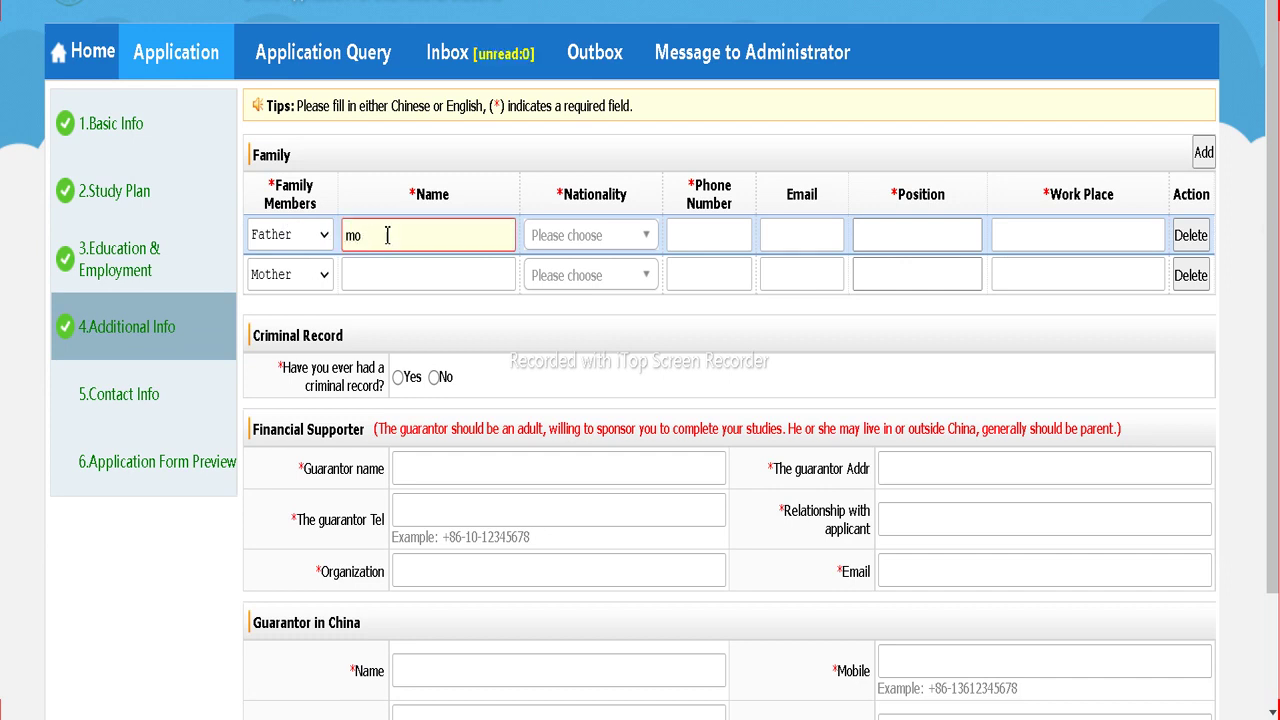
key("BackSpace")
key("BackSpace")
type("dad")
key("Tab")
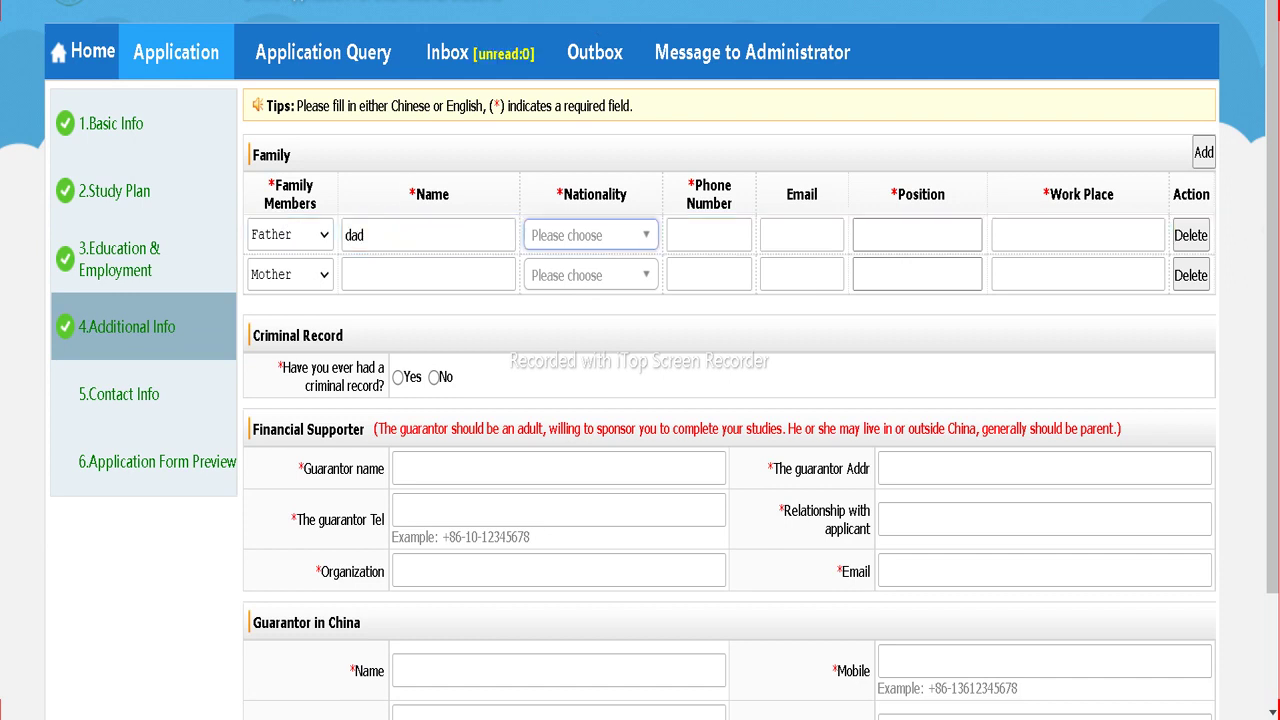
left_click(609, 232)
scroll(580, 411, "down", 10)
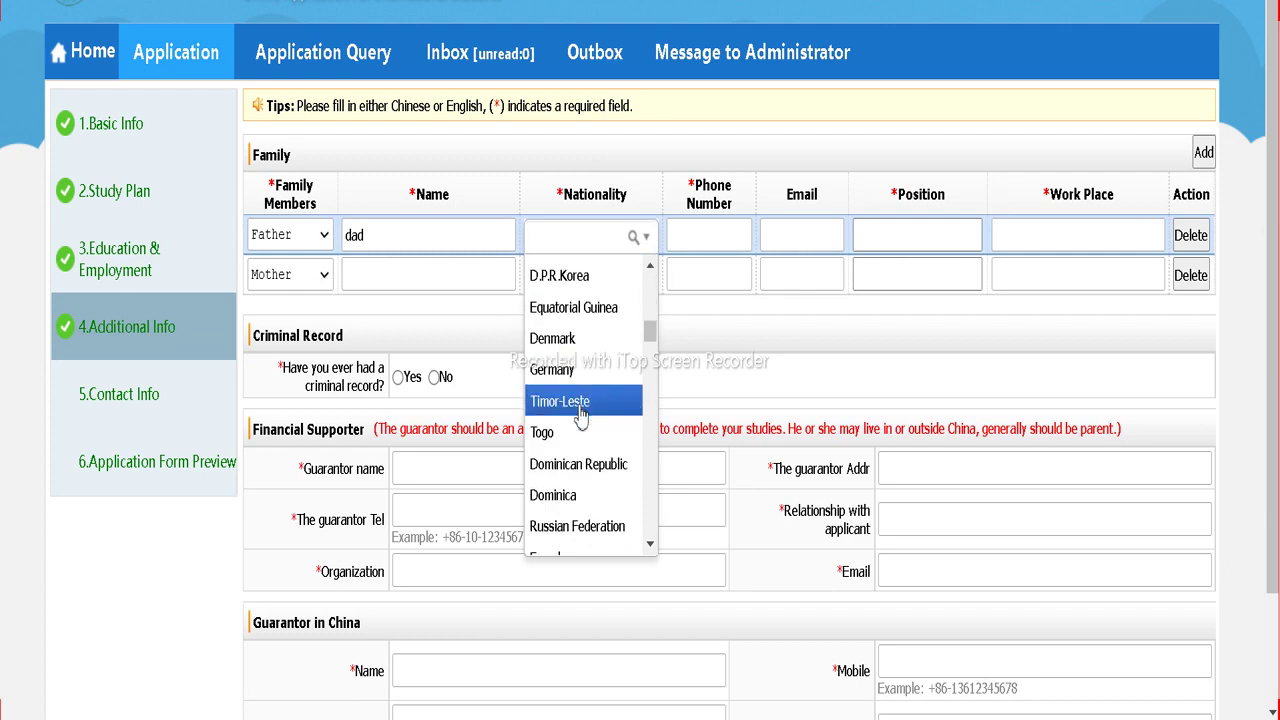
scroll(590, 388, "down", 12)
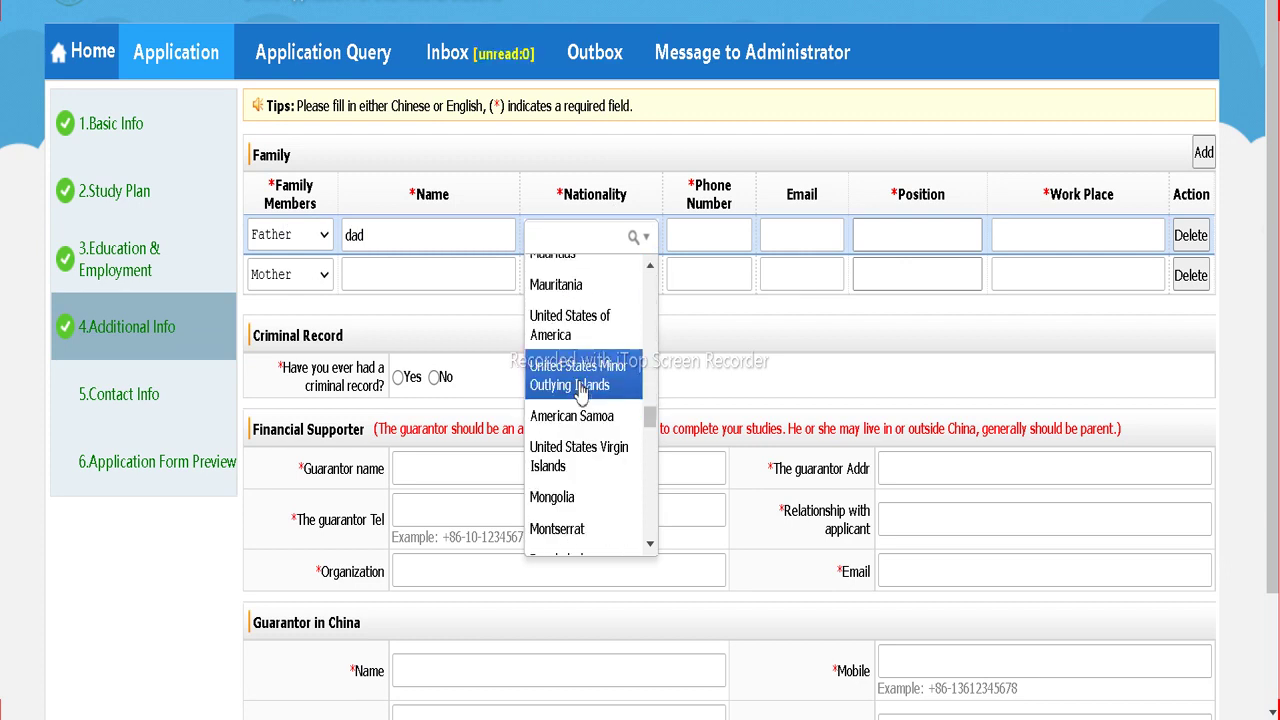
scroll(580, 398, "down", 5)
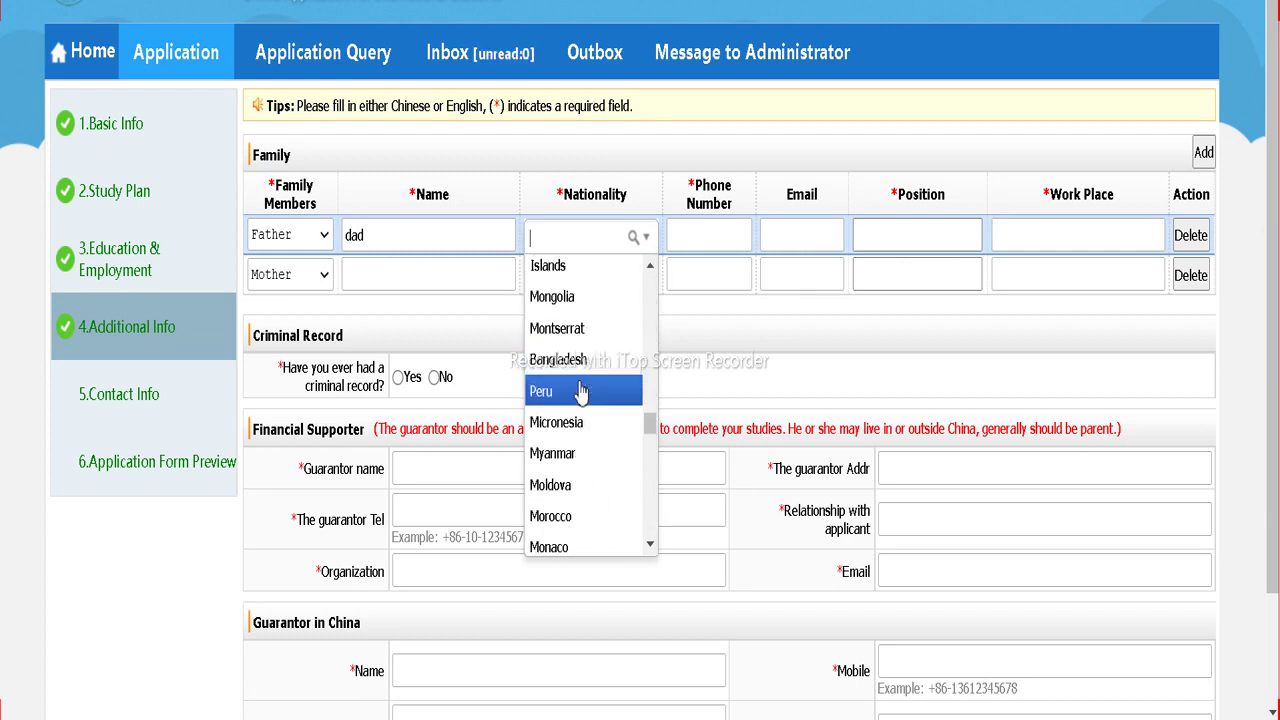
left_click(560, 424)
Step: Fill the father's phone and e-mail from saved suggestions with edits, position 'e', work place 'nep'
left_click(708, 235)
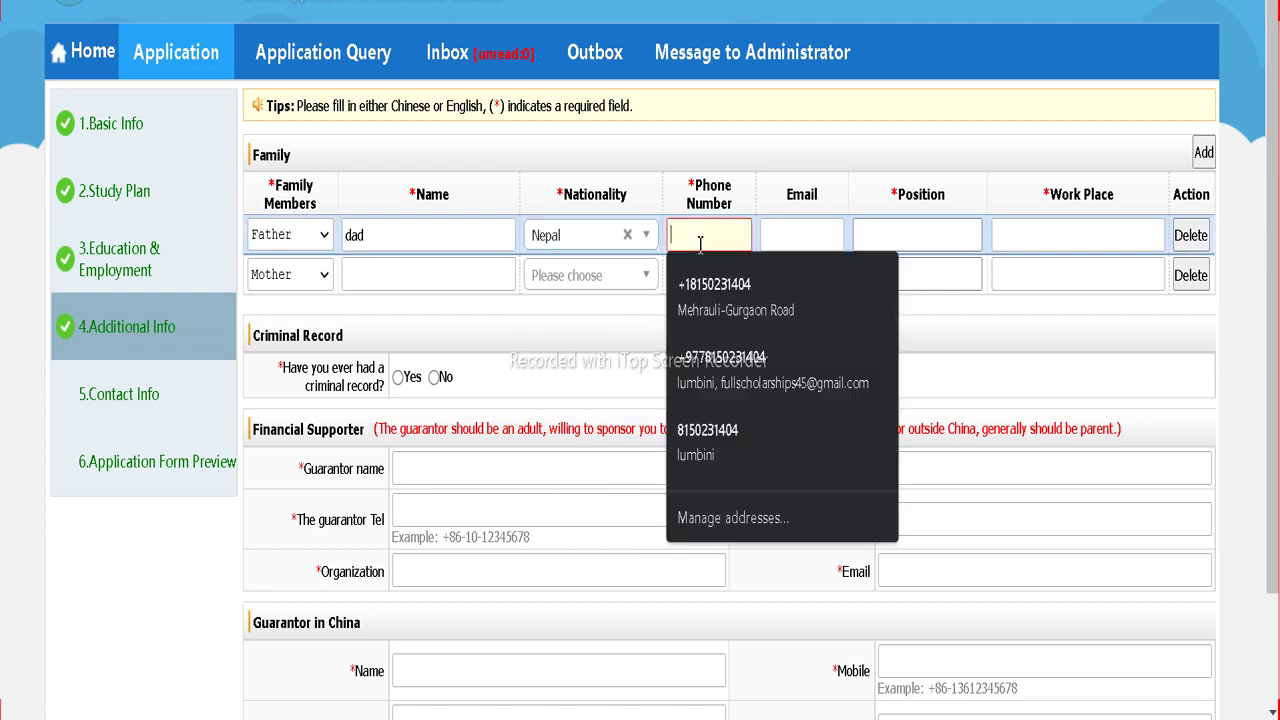
left_click(760, 435)
left_click(809, 235)
left_click_drag(809, 235, 753, 245)
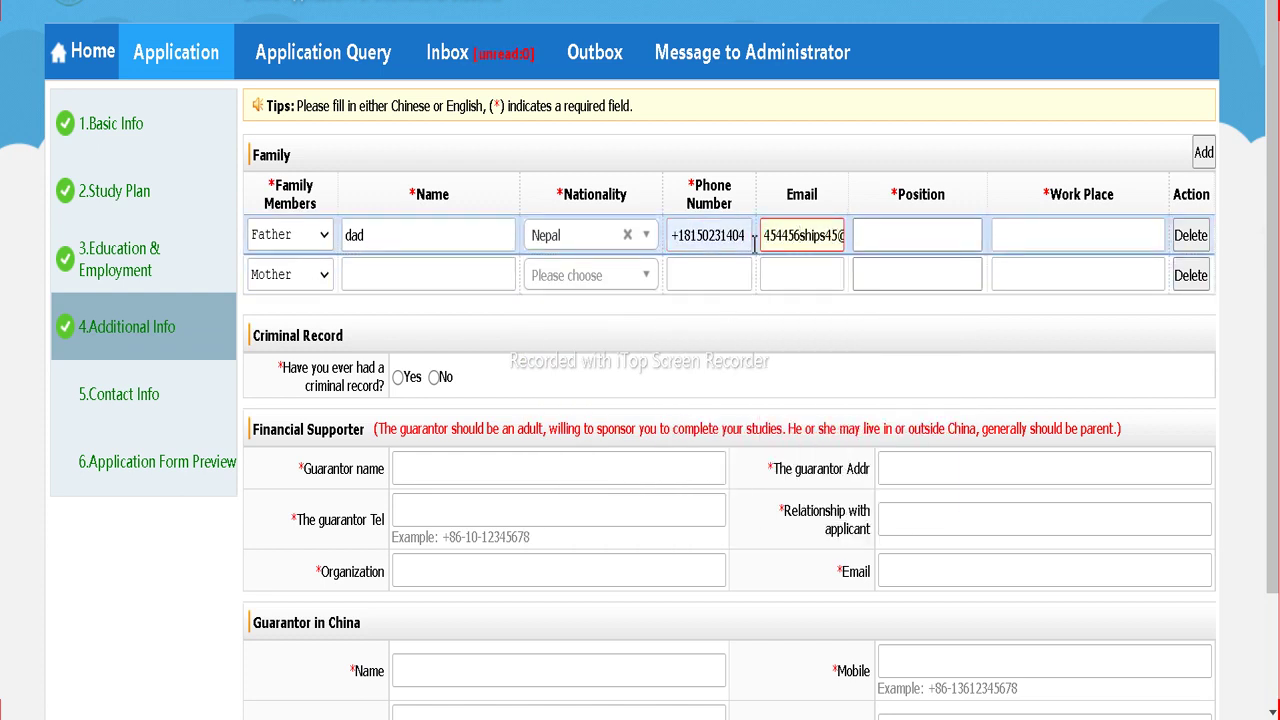
left_click(890, 238)
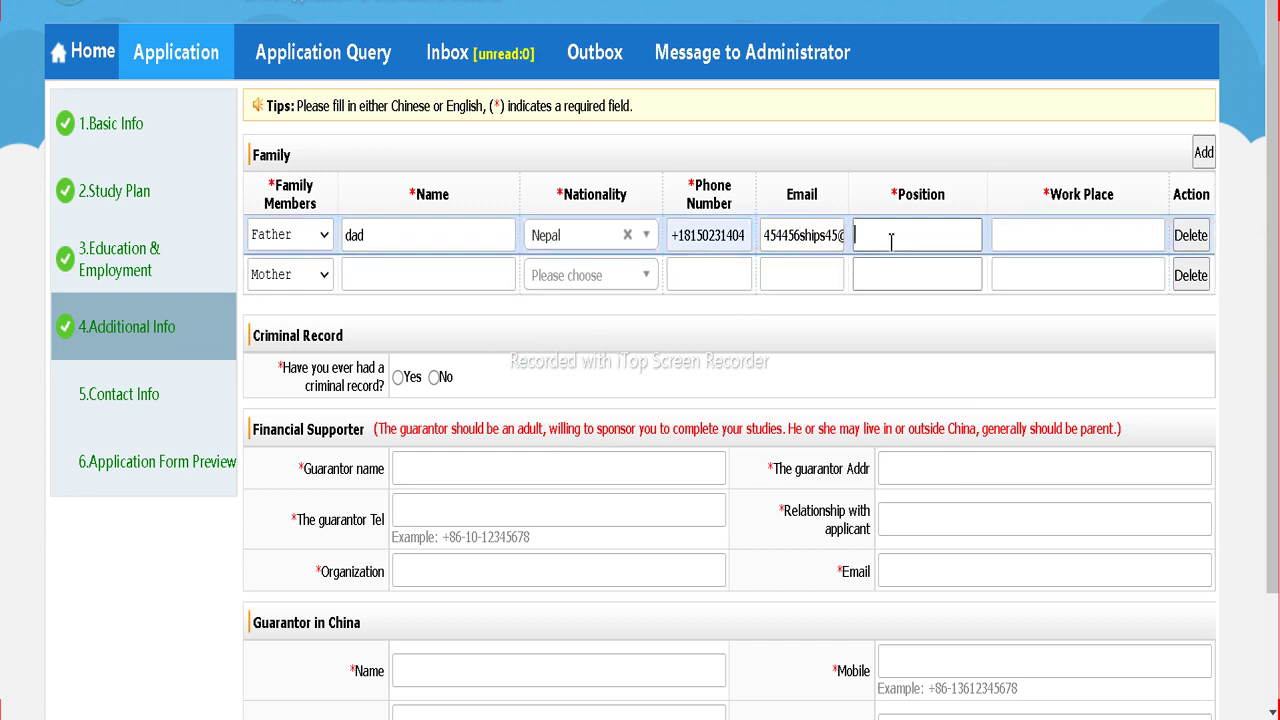
type("emp")
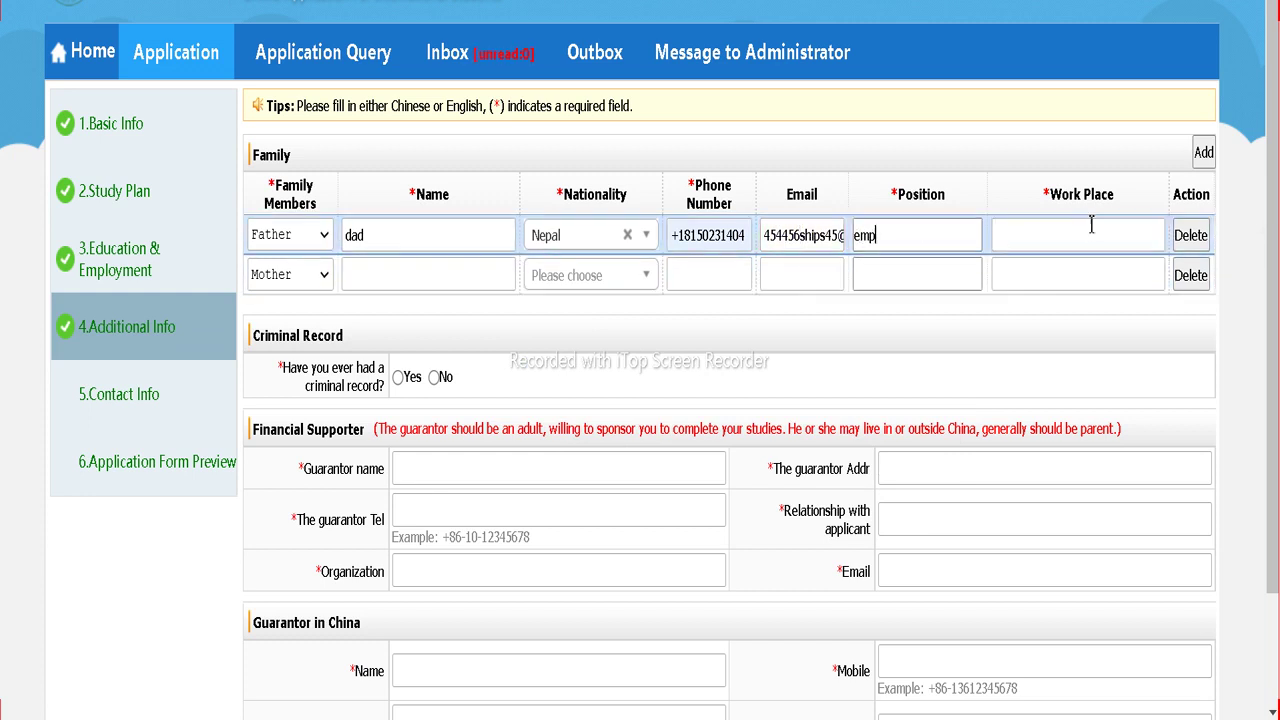
left_click(1095, 232)
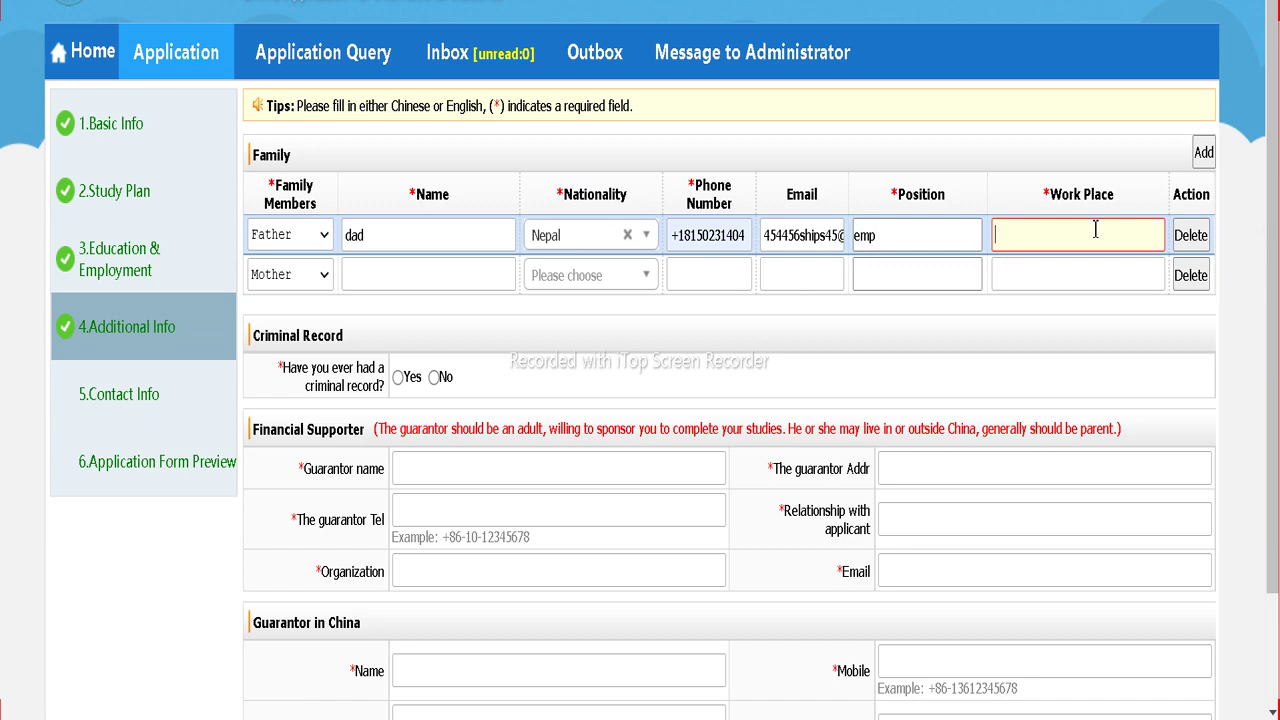
type("nep")
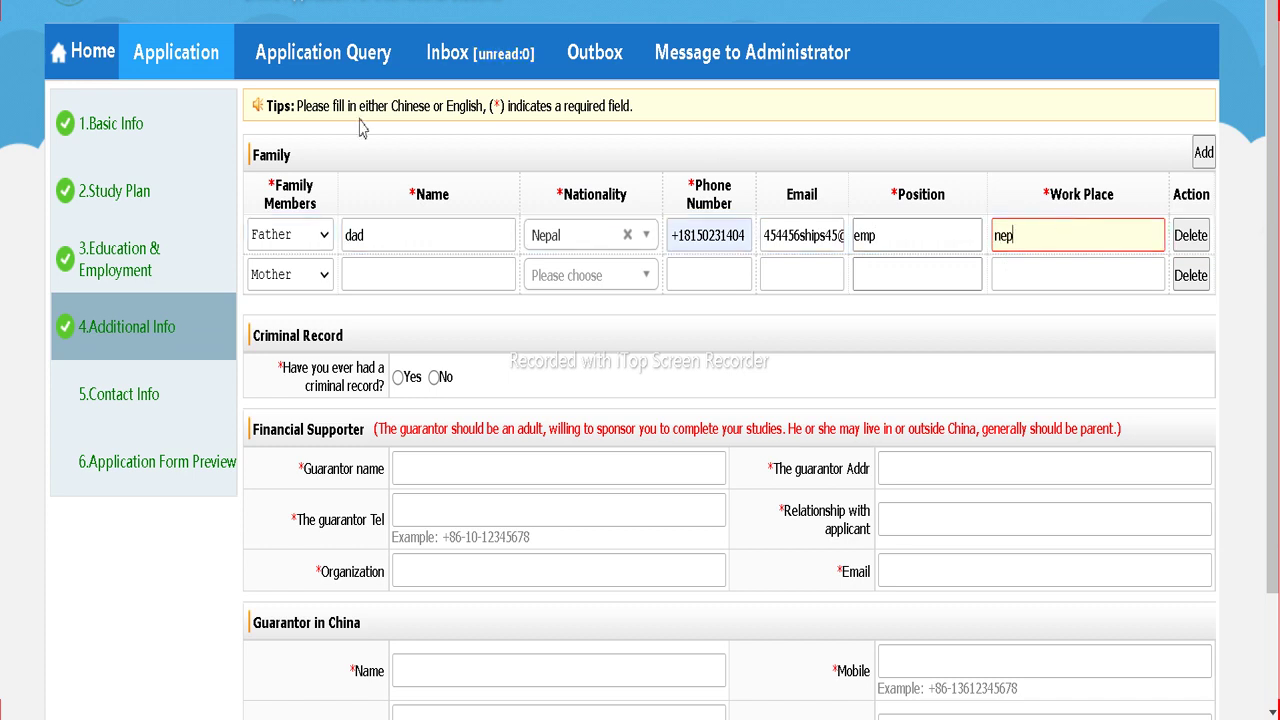
Step: Add the mother's row ('mom', Nepal, edited saved phone and email) and answer No to criminal record
left_click(405, 290)
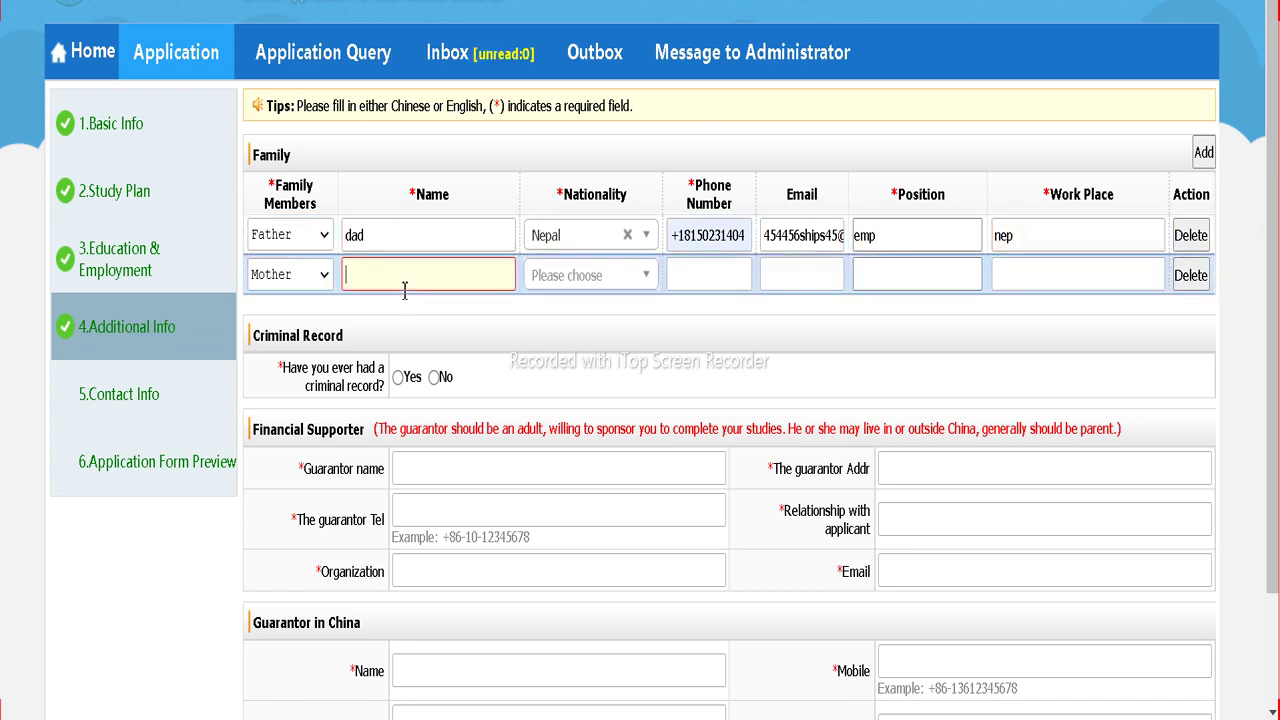
type("mom")
left_click(549, 278)
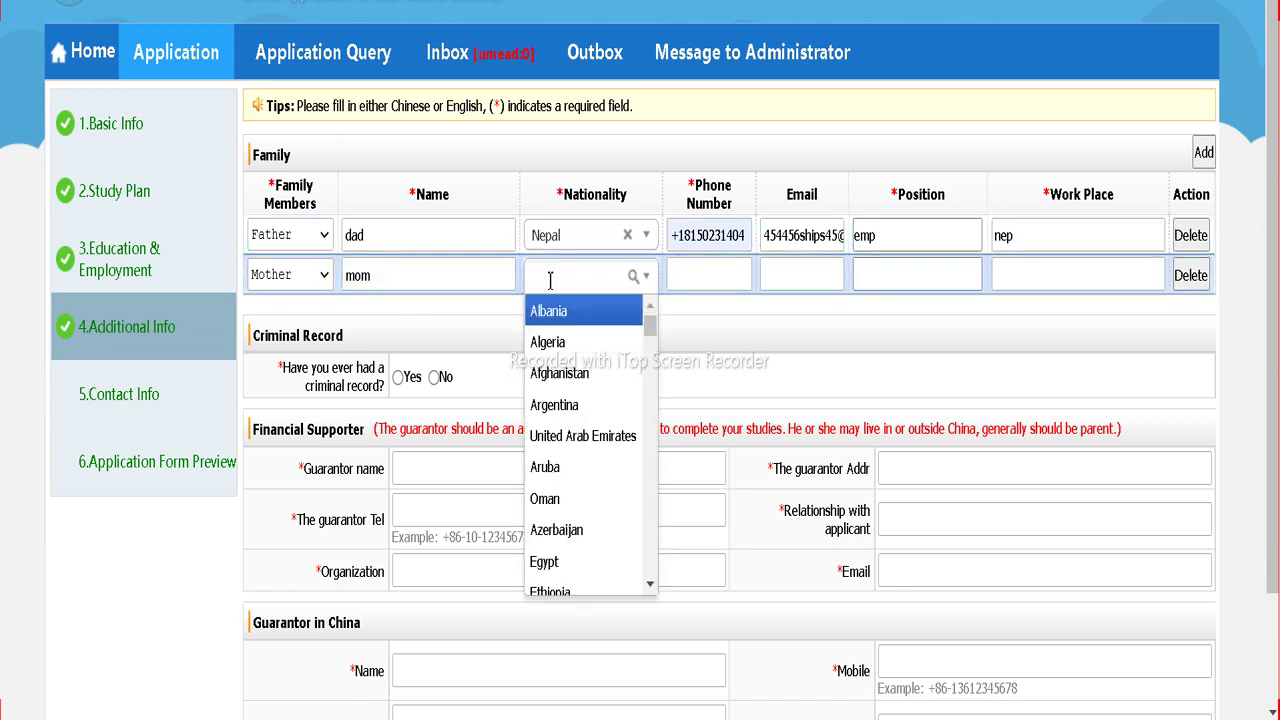
type("ne")
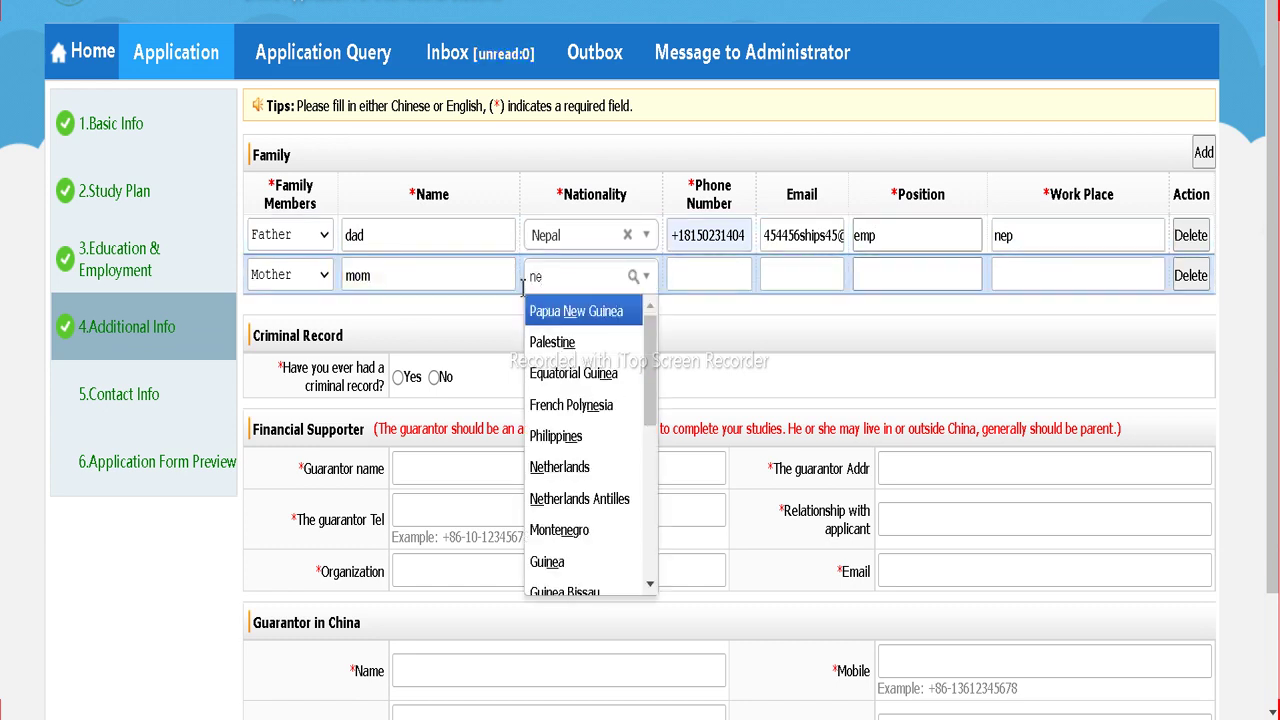
type("p")
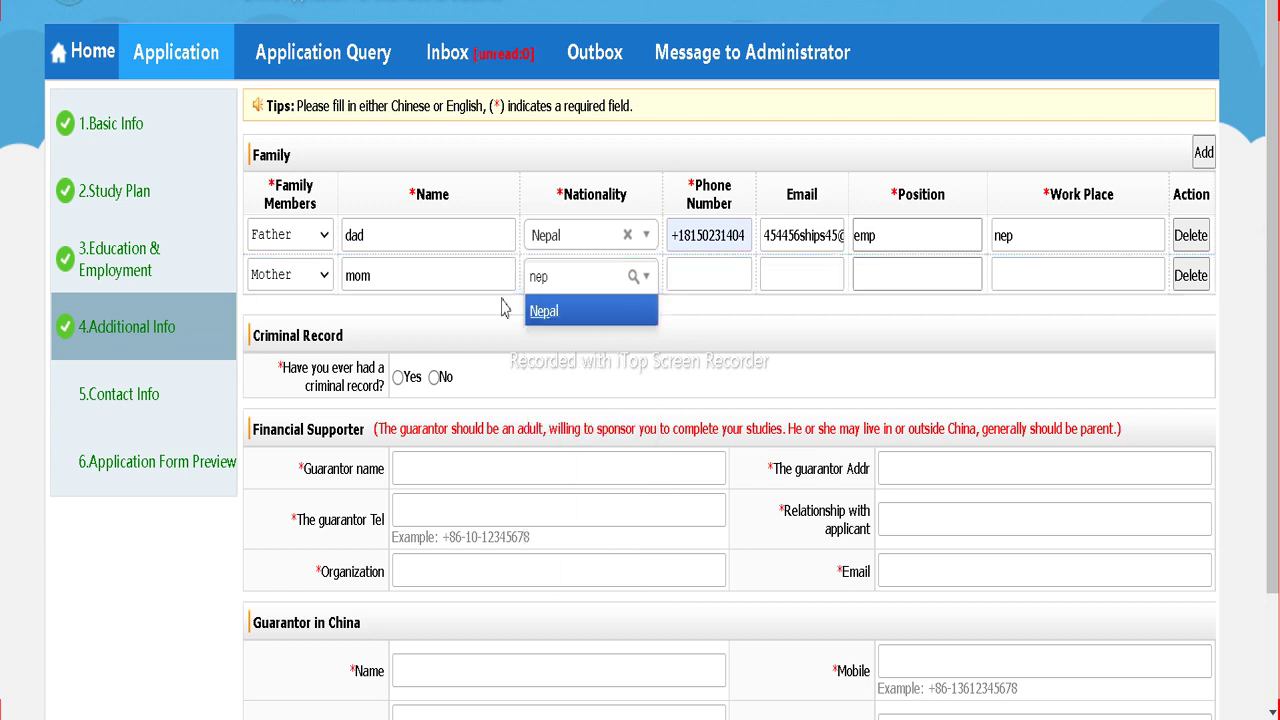
left_click(538, 311)
left_click(678, 279)
left_click(714, 323)
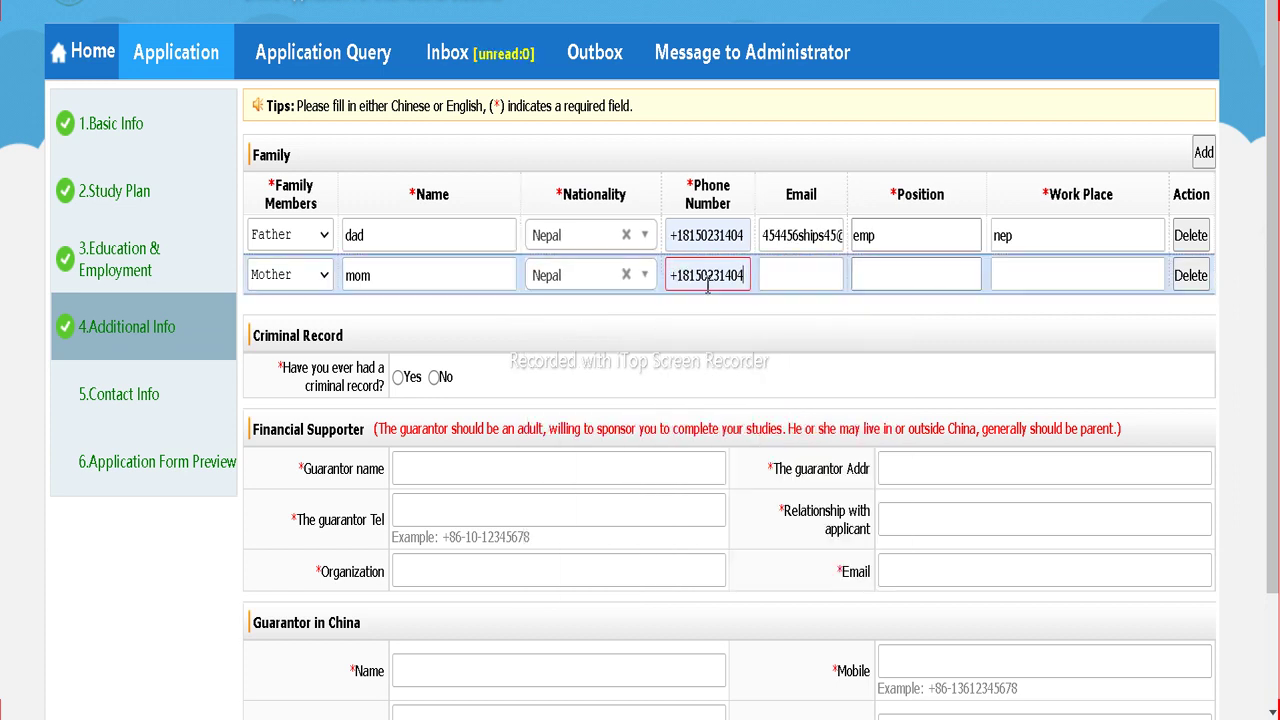
left_click_drag(708, 275, 689, 275)
type("551")
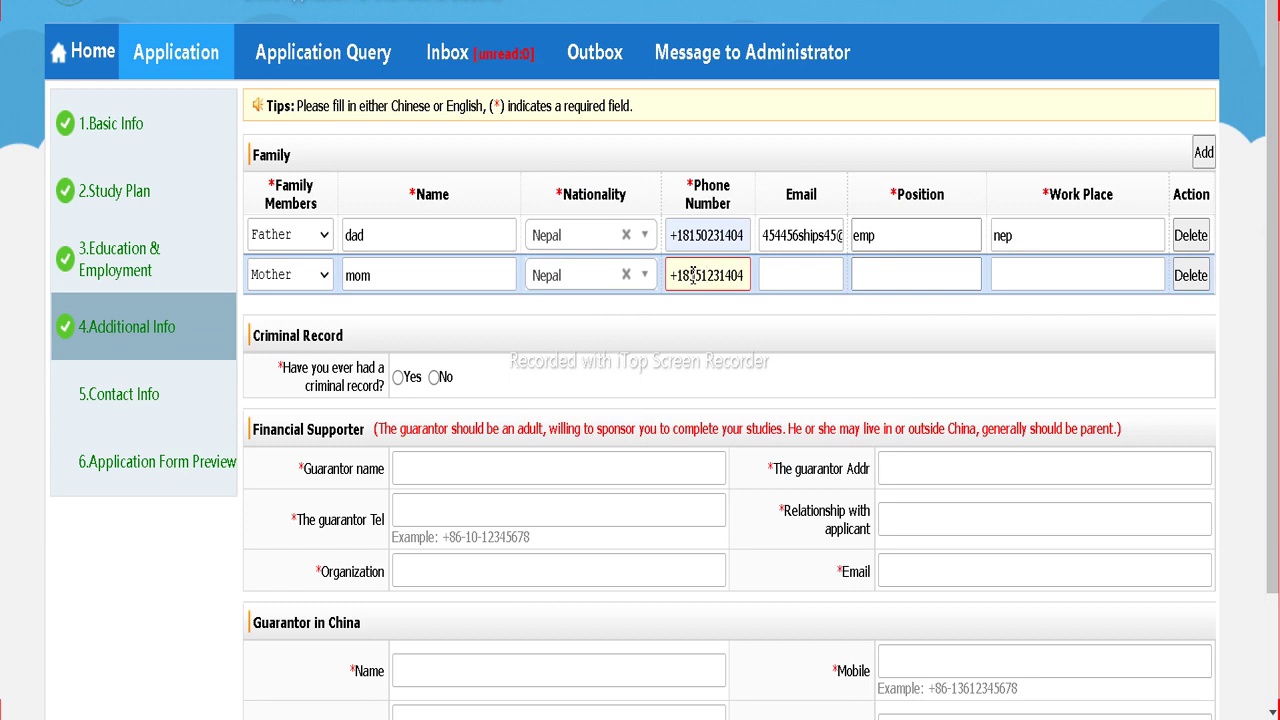
left_click(802, 279)
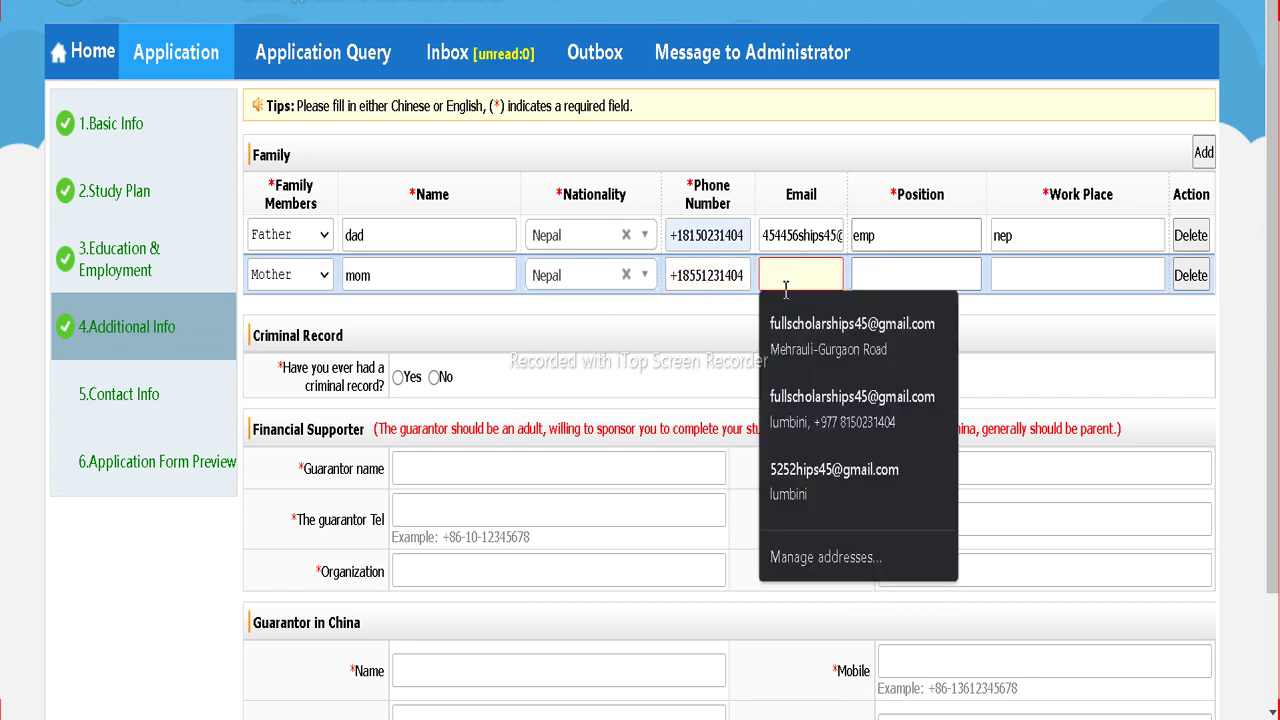
left_click(790, 474)
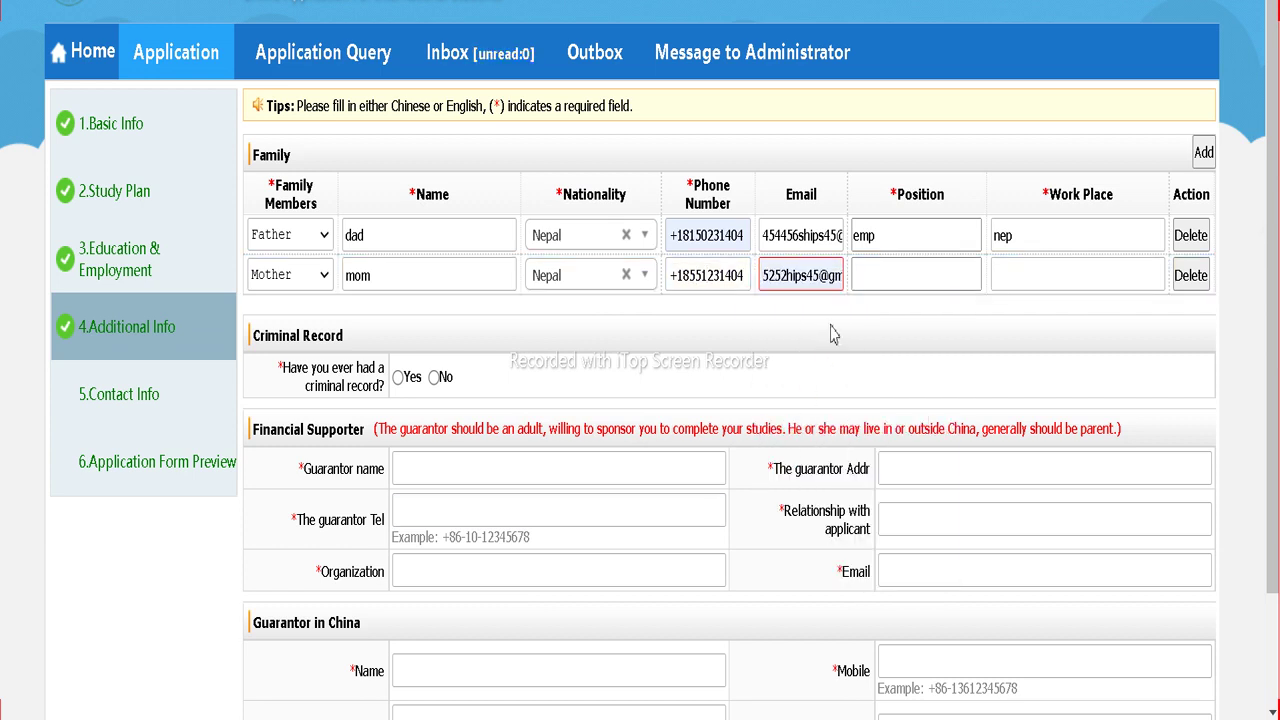
left_click(867, 268)
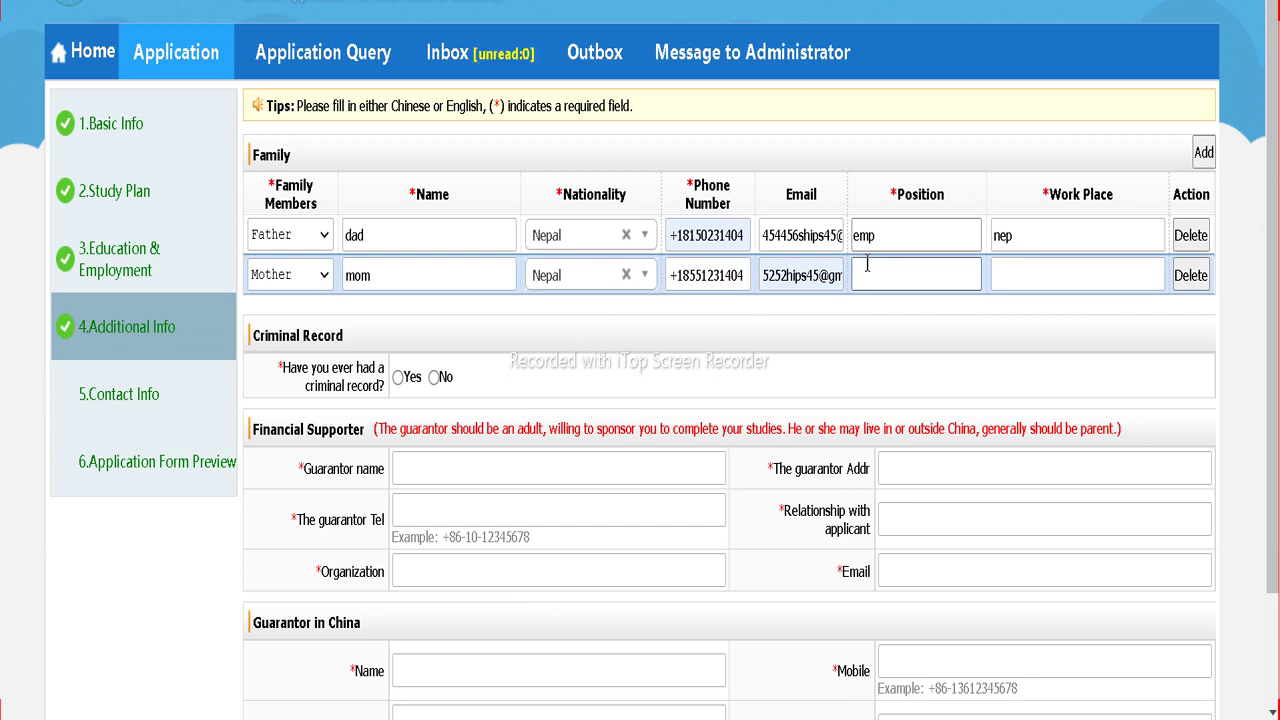
key("Tab")
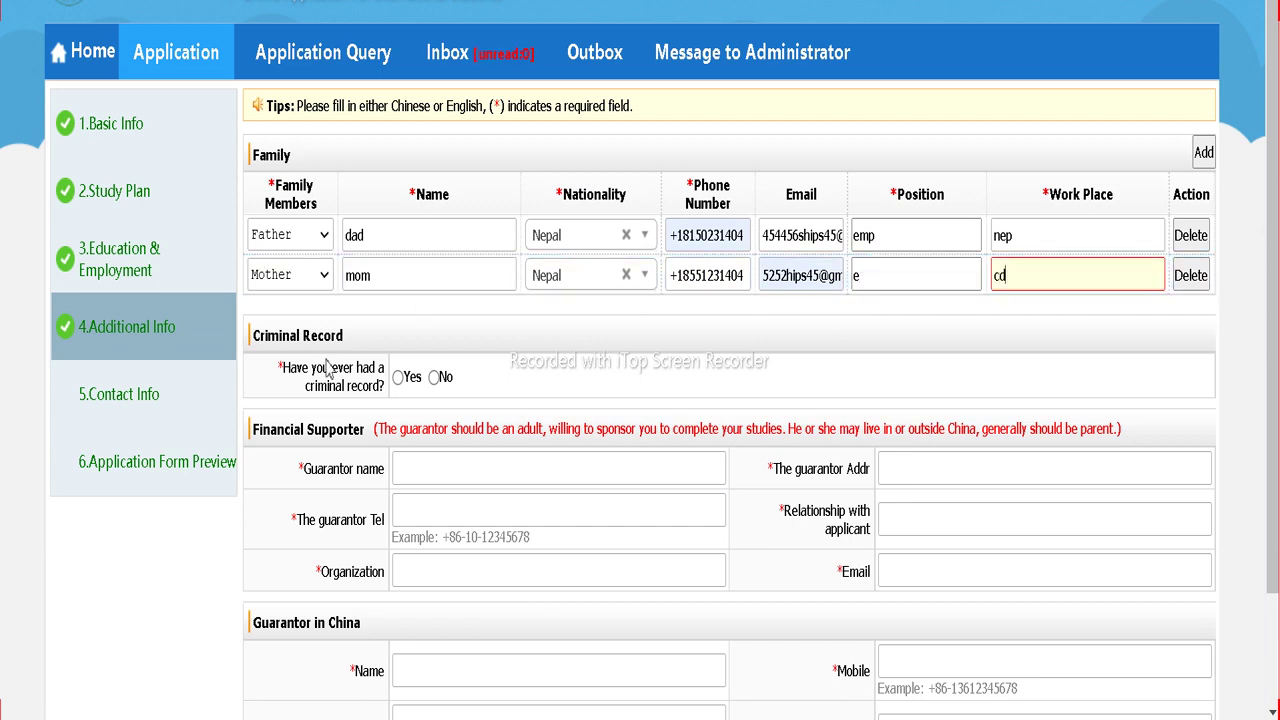
left_click(433, 377)
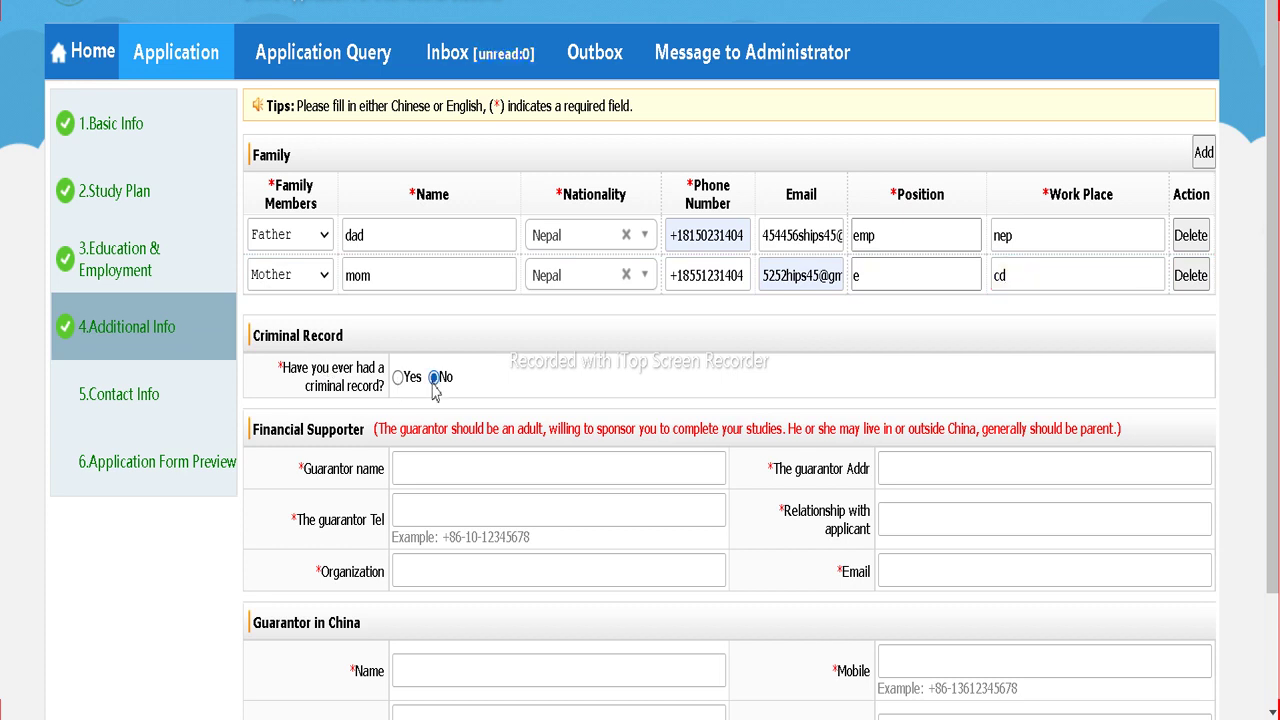
Step: Enter the guarantor's name, address 'd', phone '5', relationship 'F' and organization 'RDDRD'
left_click(450, 466)
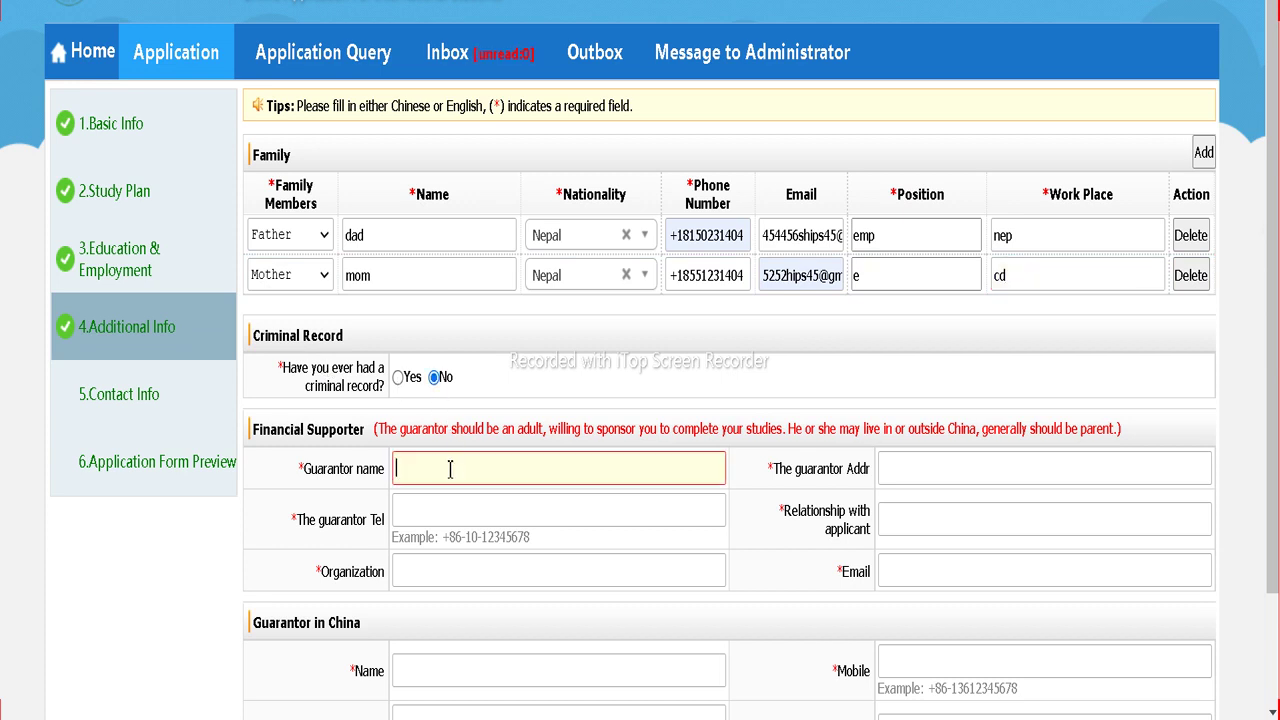
scroll(451, 471, "down", 1)
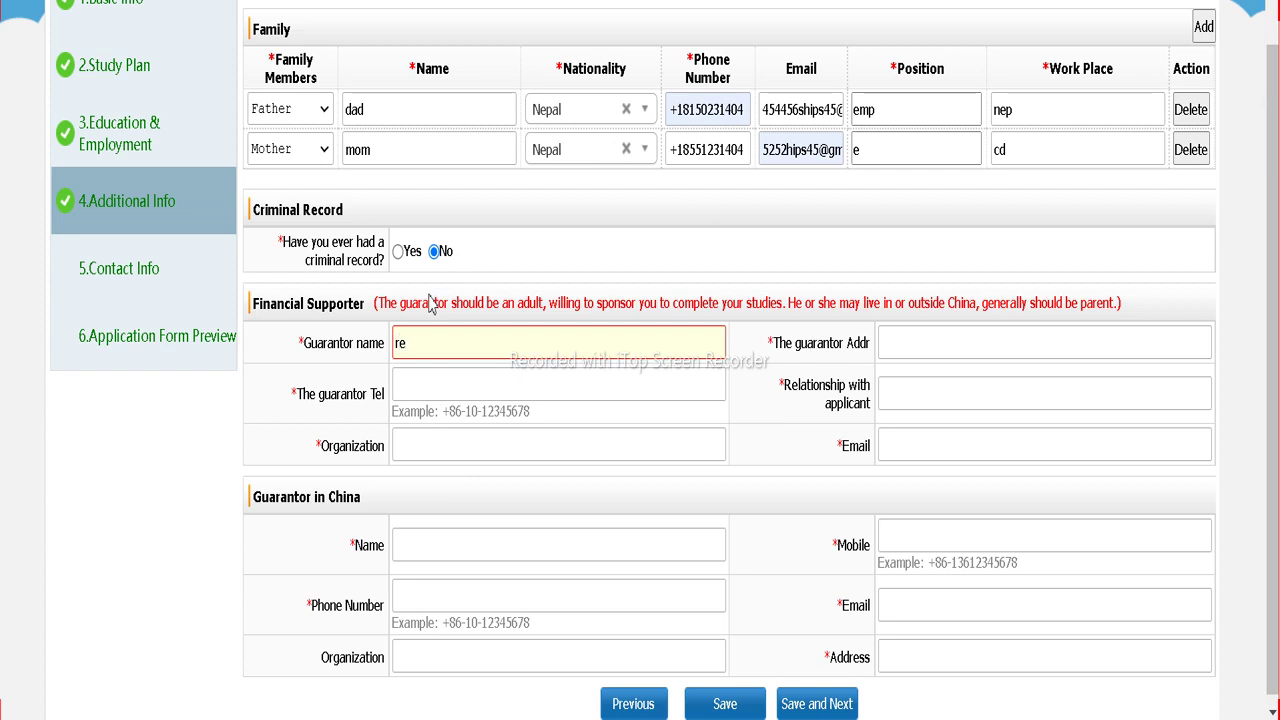
key("Tab")
type("d")
key("Tab")
type("5")
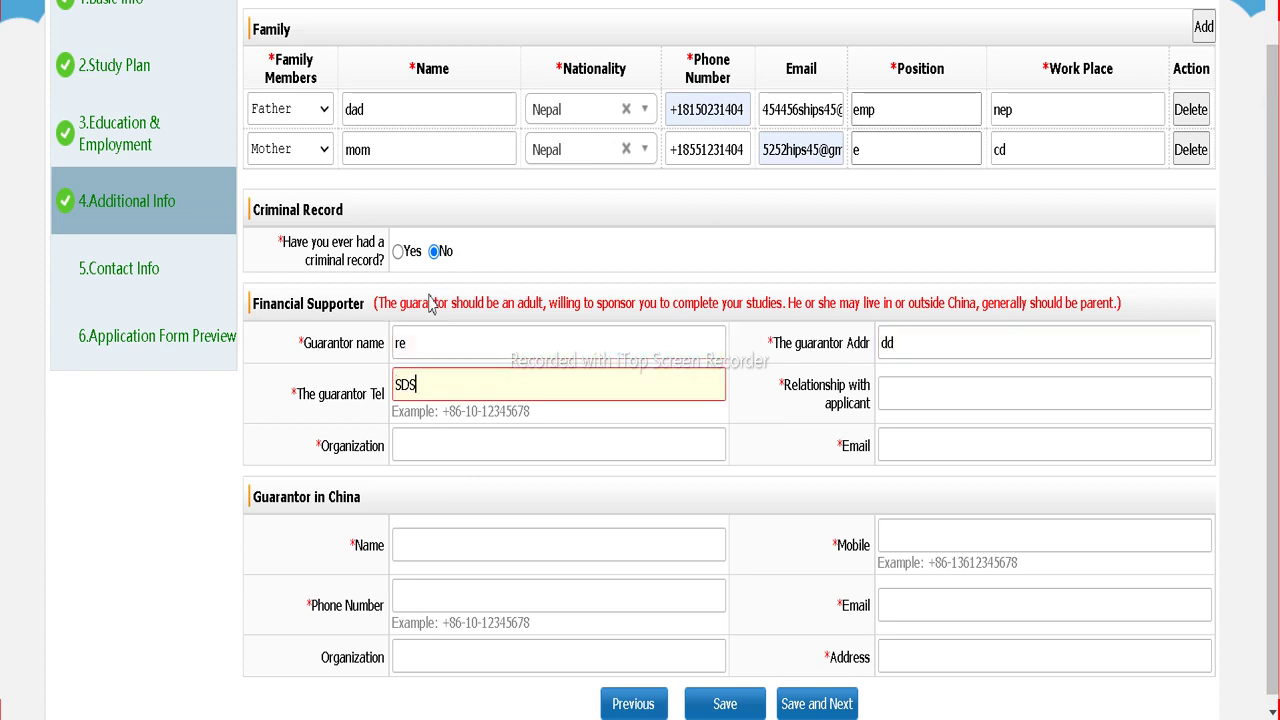
key("Tab")
type("F")
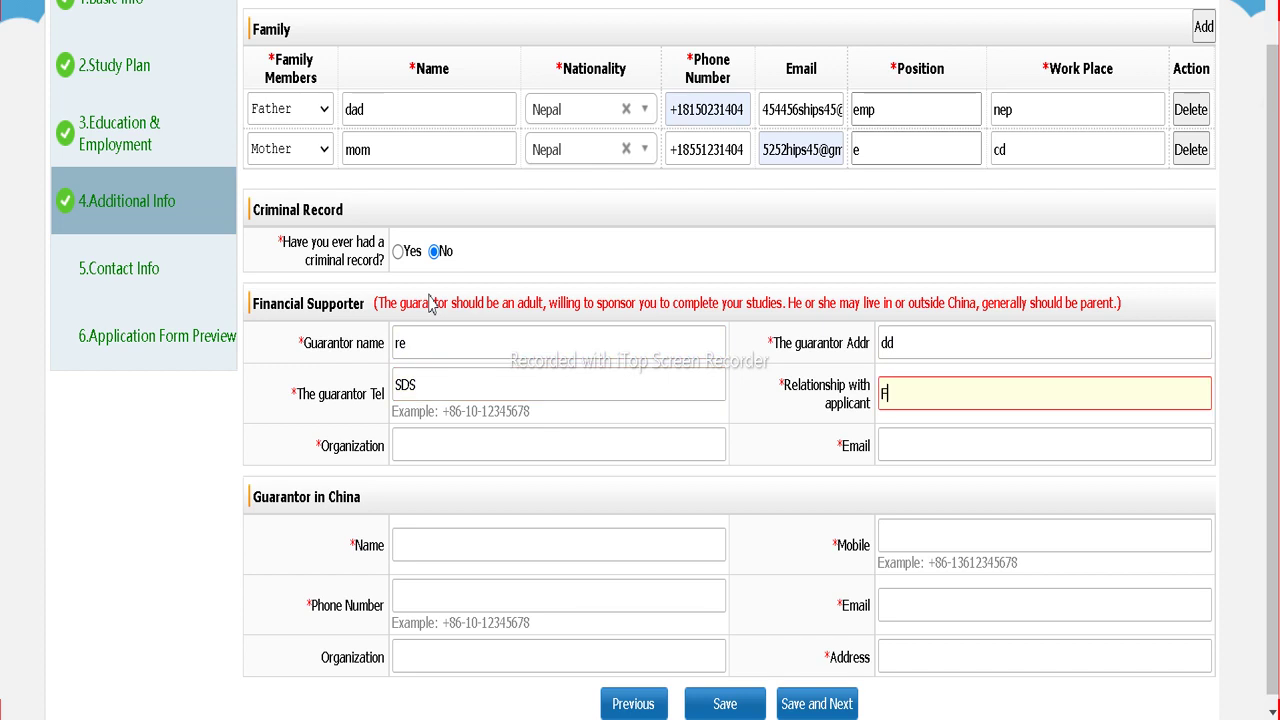
key("Tab")
type("RDDRD")
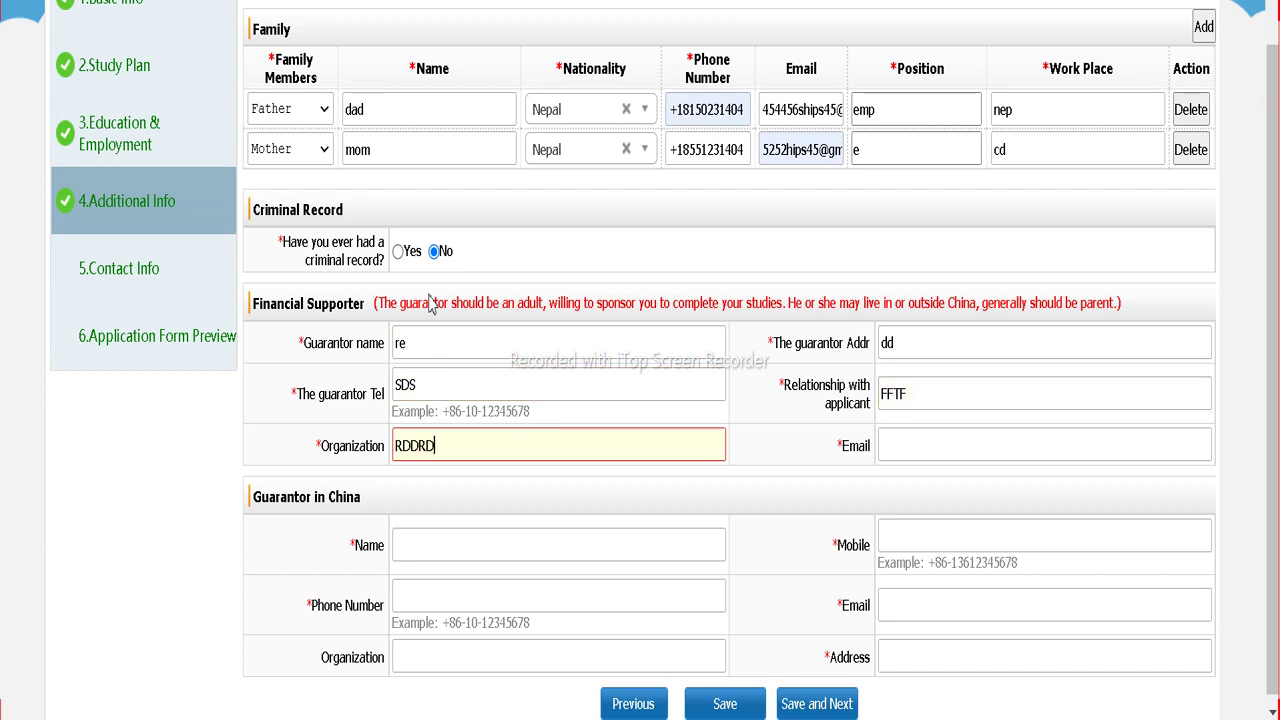
key("Tab")
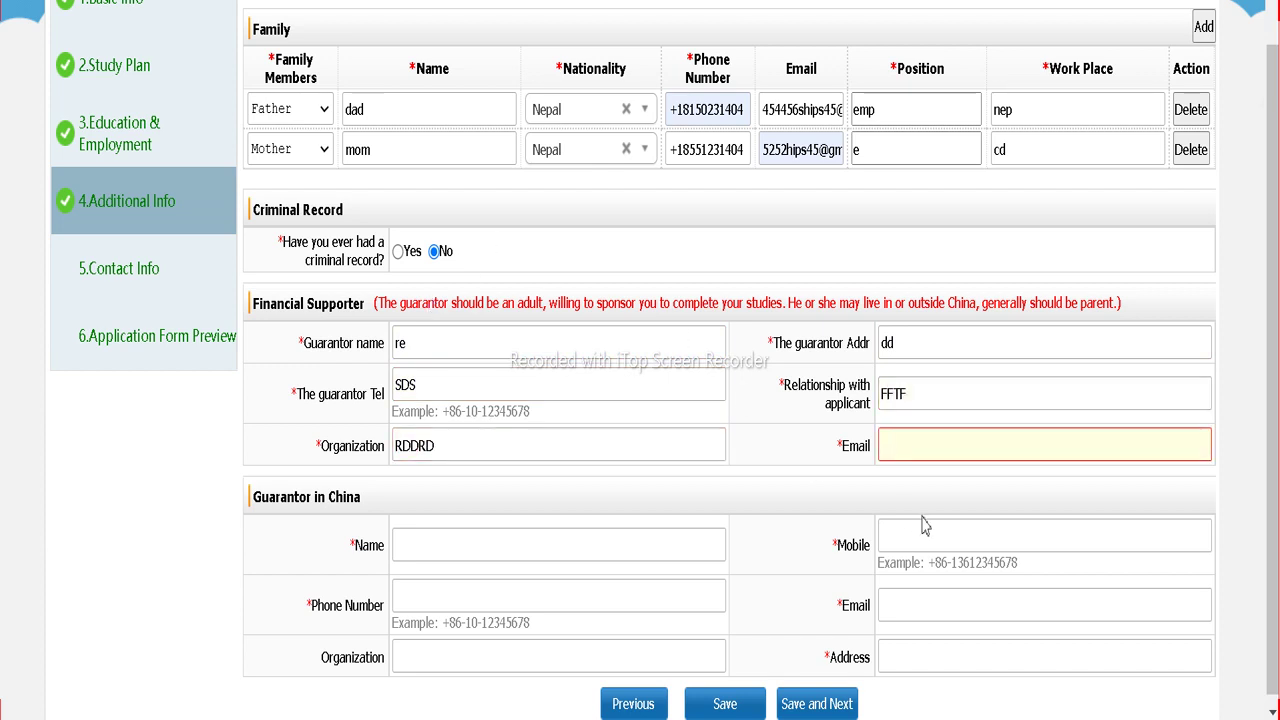
Step: Fill the guarantor email from a saved address, then replace the wrong phone with an edited saved number
left_click(911, 450)
left_click(936, 318)
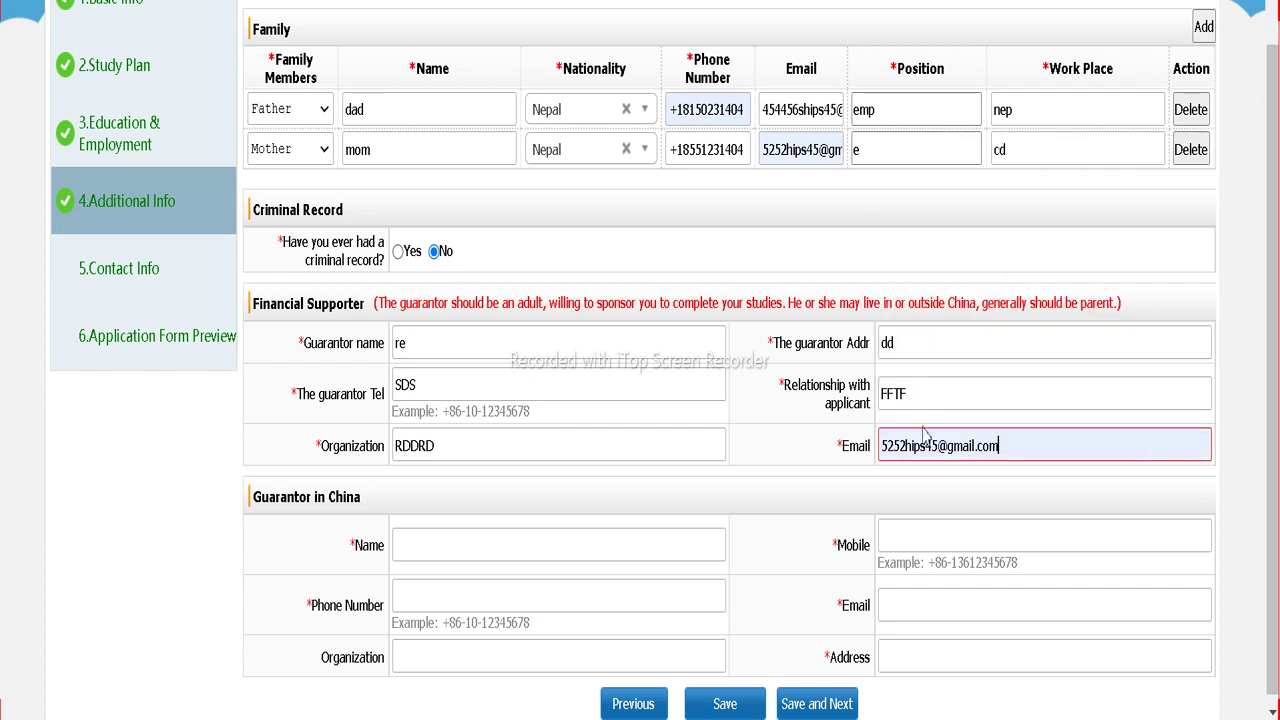
left_click_drag(914, 446, 899, 446)
type("265565")
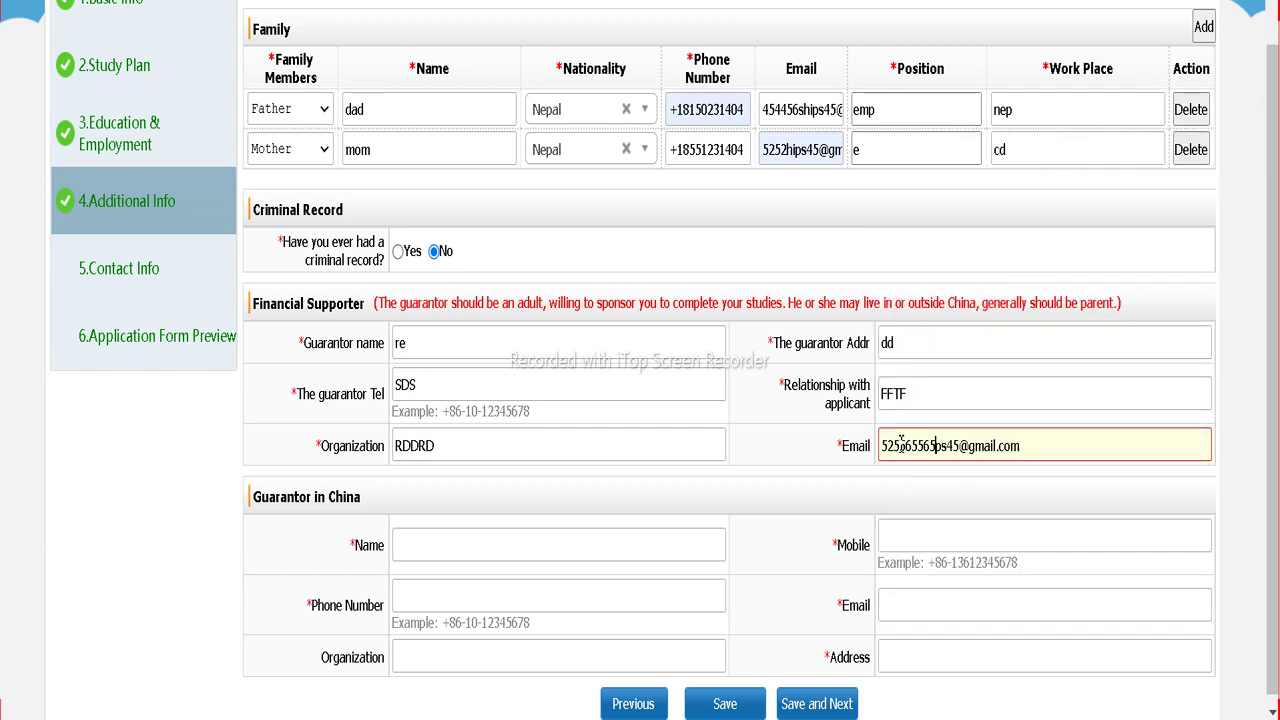
double_click(441, 395)
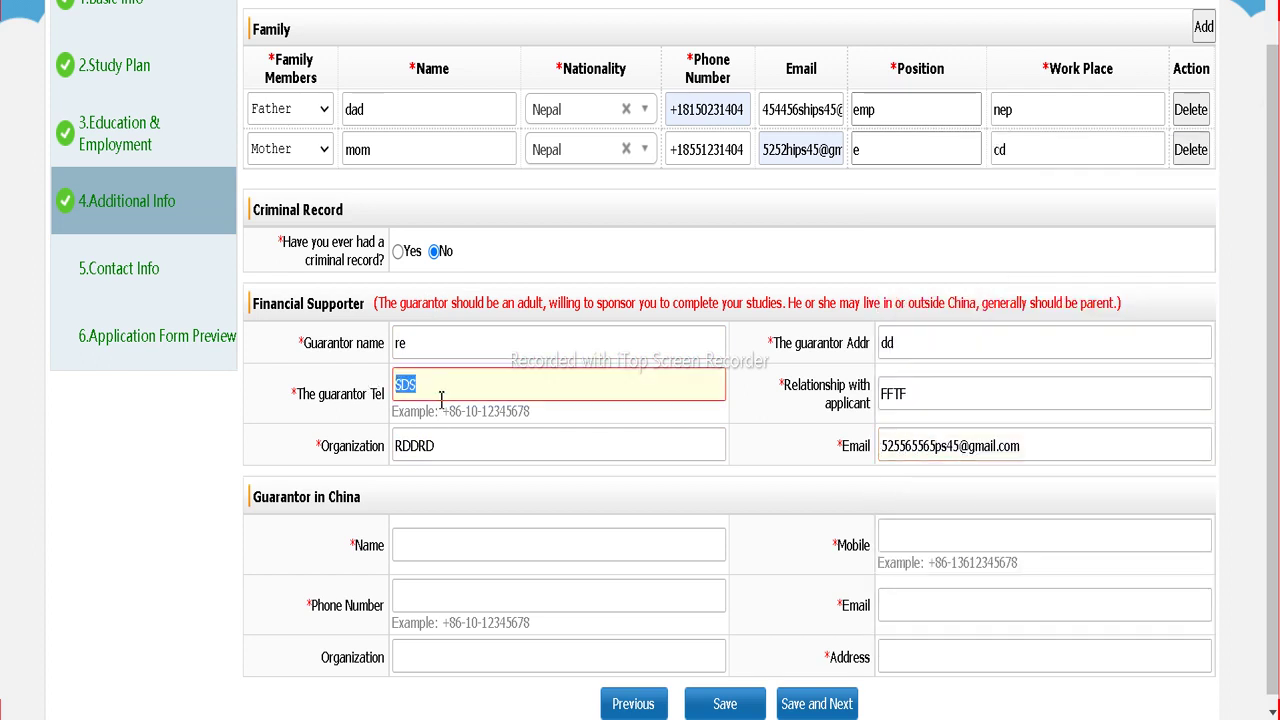
key("BackSpace")
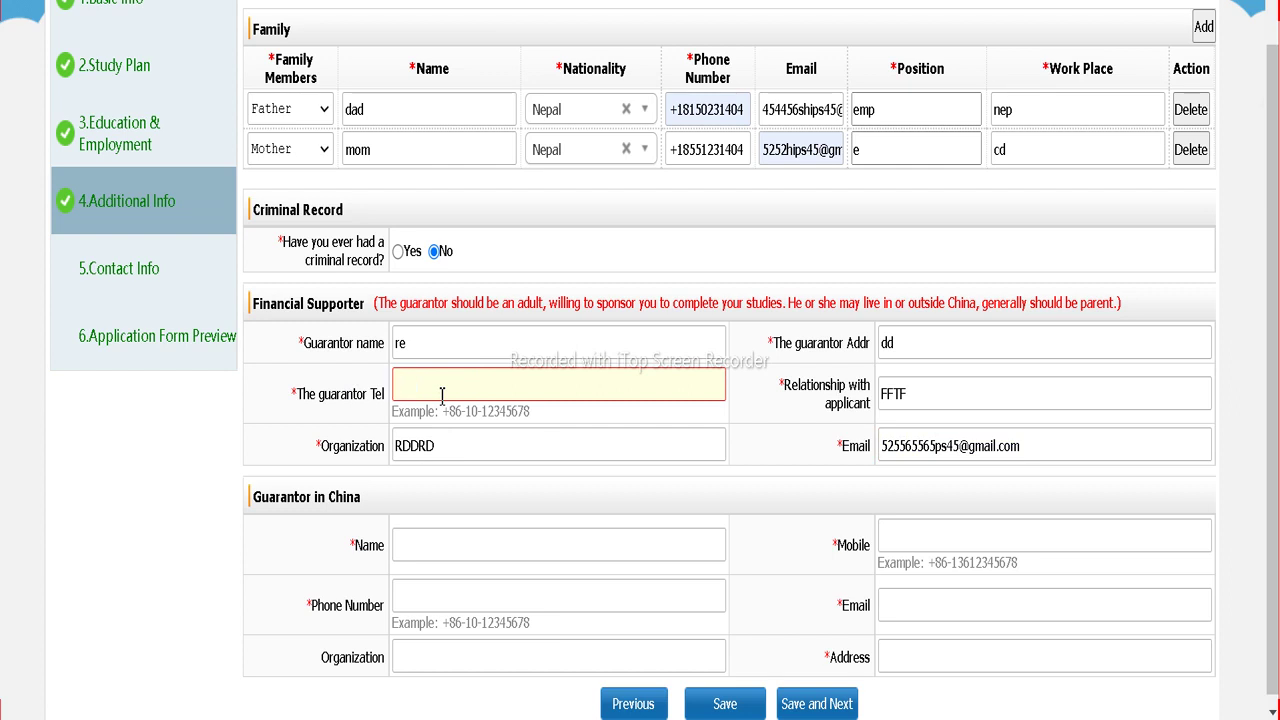
left_click(441, 395)
left_click(435, 437)
left_click_drag(493, 395, 447, 395)
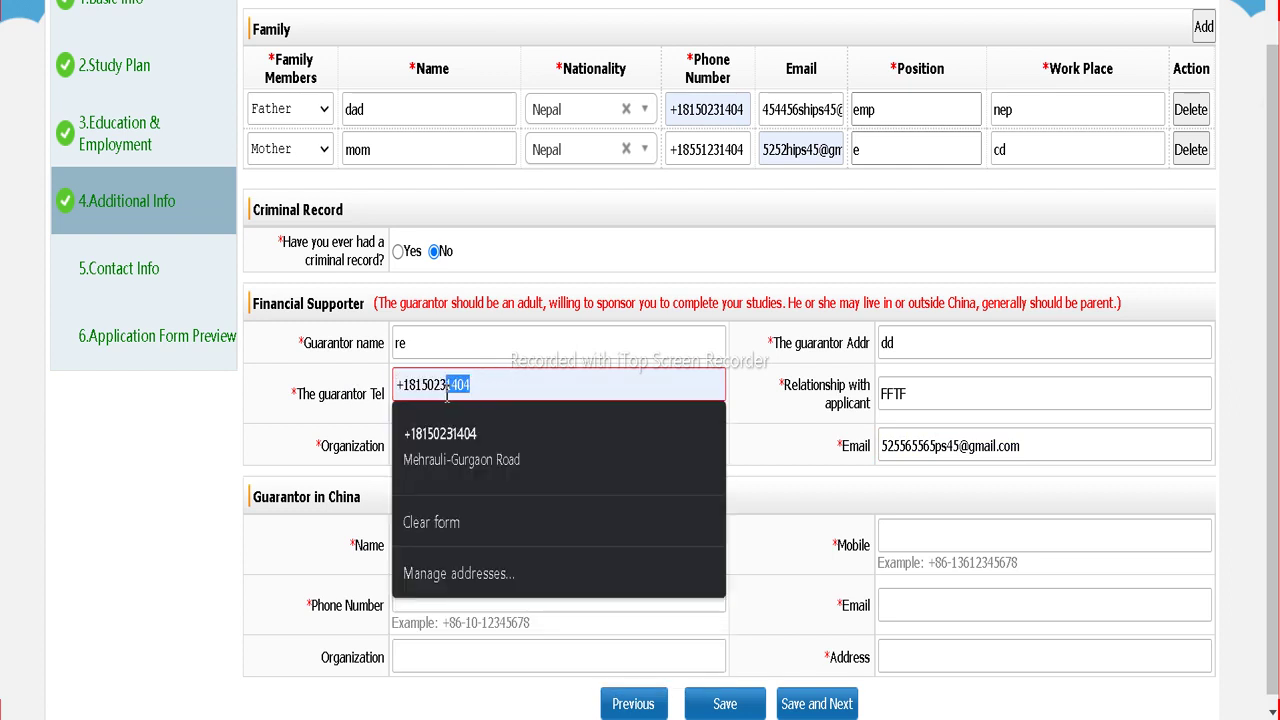
type("551")
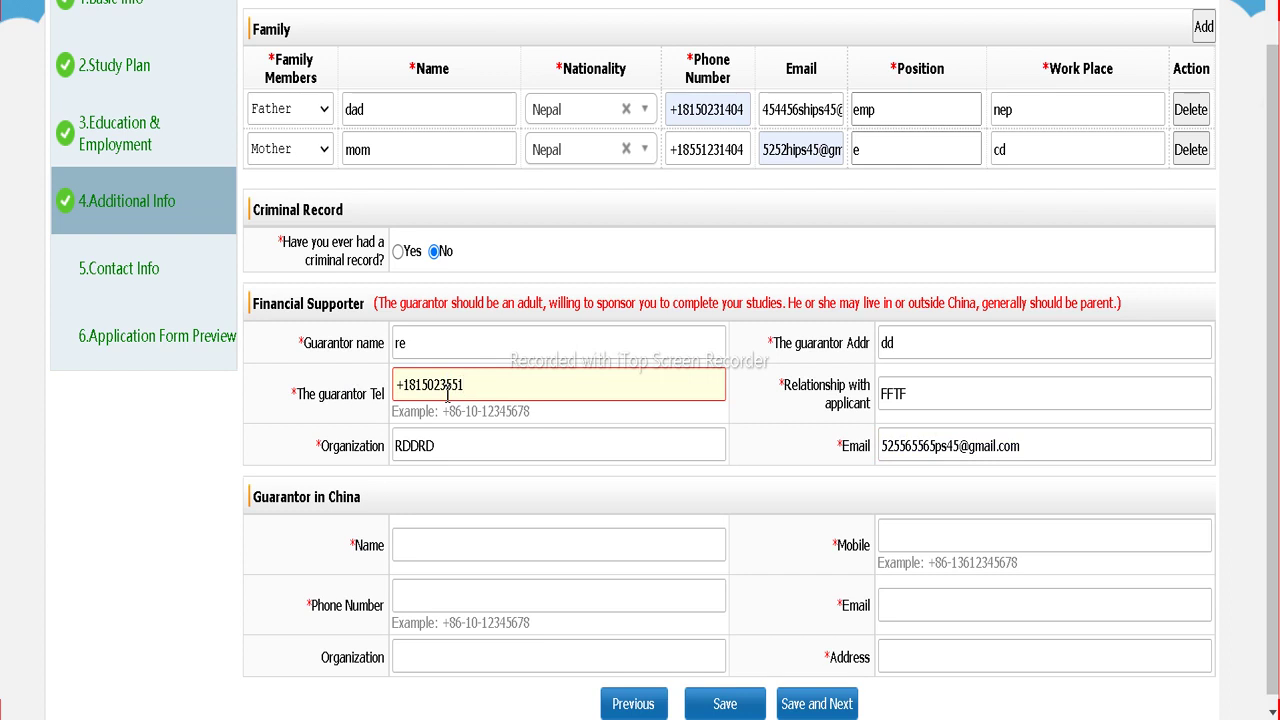
scroll(530, 490, "down", 1)
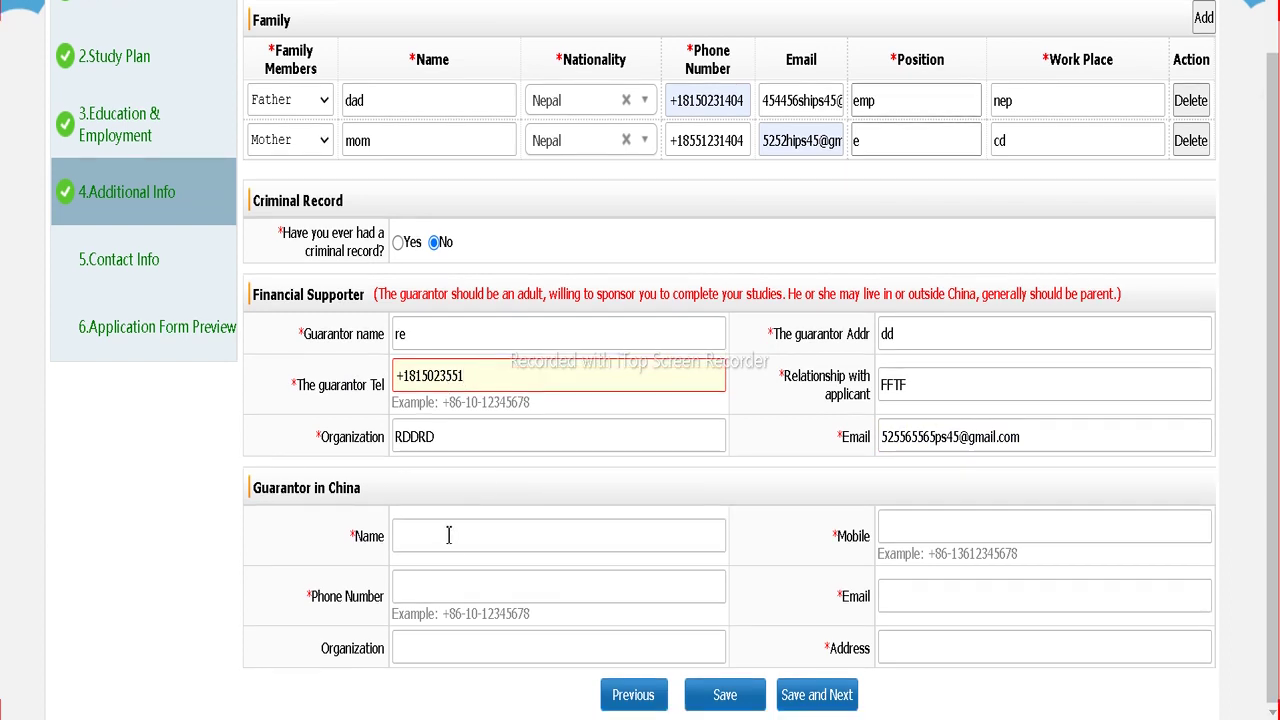
Step: Fill the China guarantor's mobile and phone number from saved numbers, changing a few digits
left_click(448, 536)
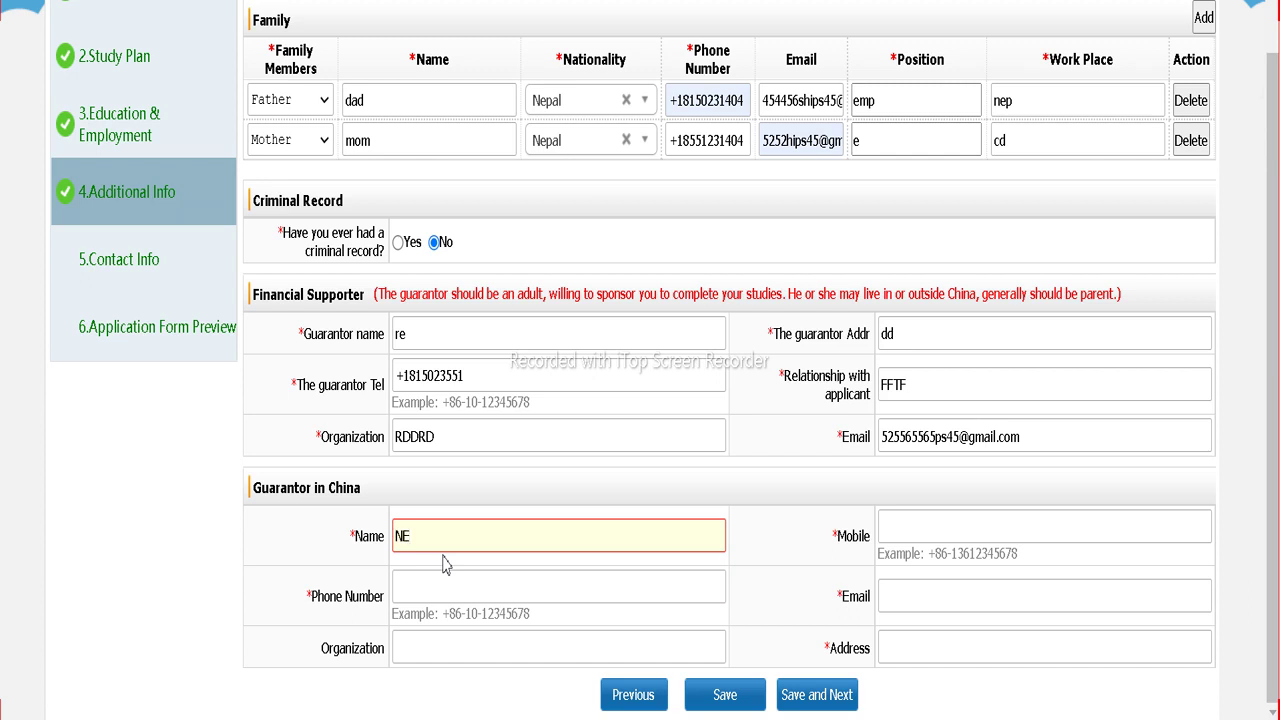
left_click(946, 526)
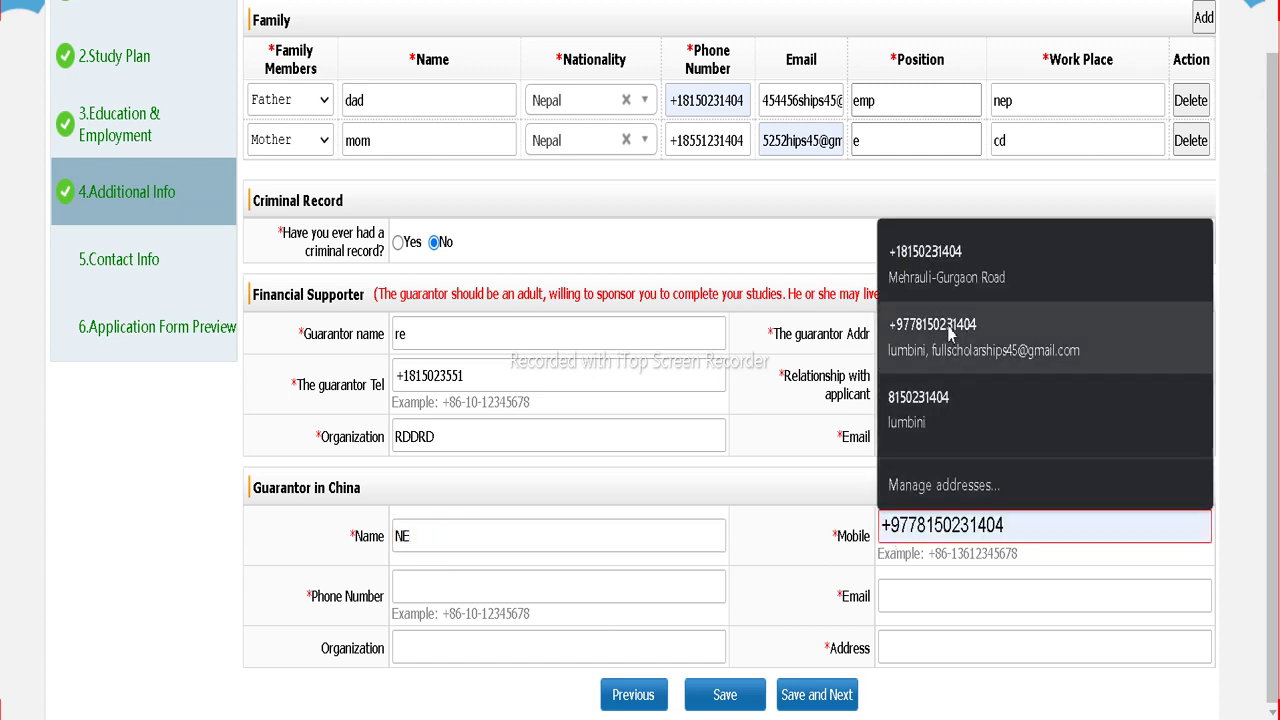
left_click(954, 330)
left_click_drag(968, 526, 925, 530)
type("584869")
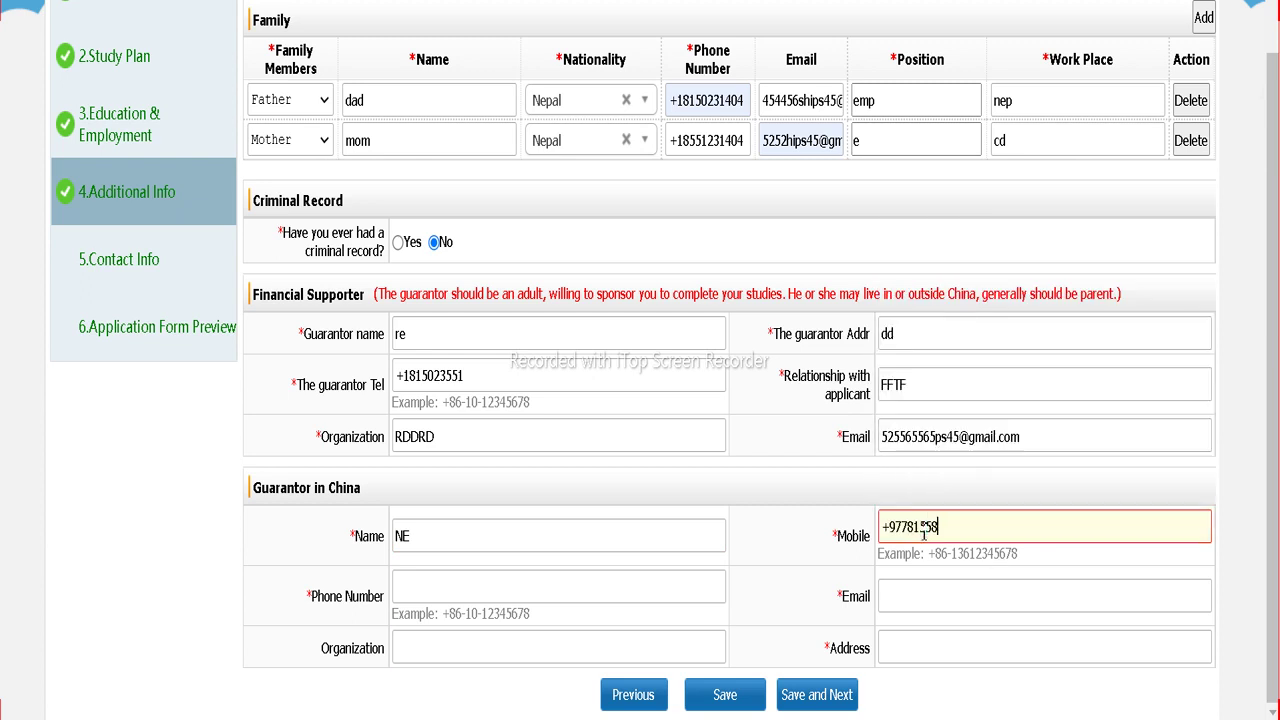
left_click(436, 585)
left_click(441, 482)
left_click_drag(442, 587, 426, 587)
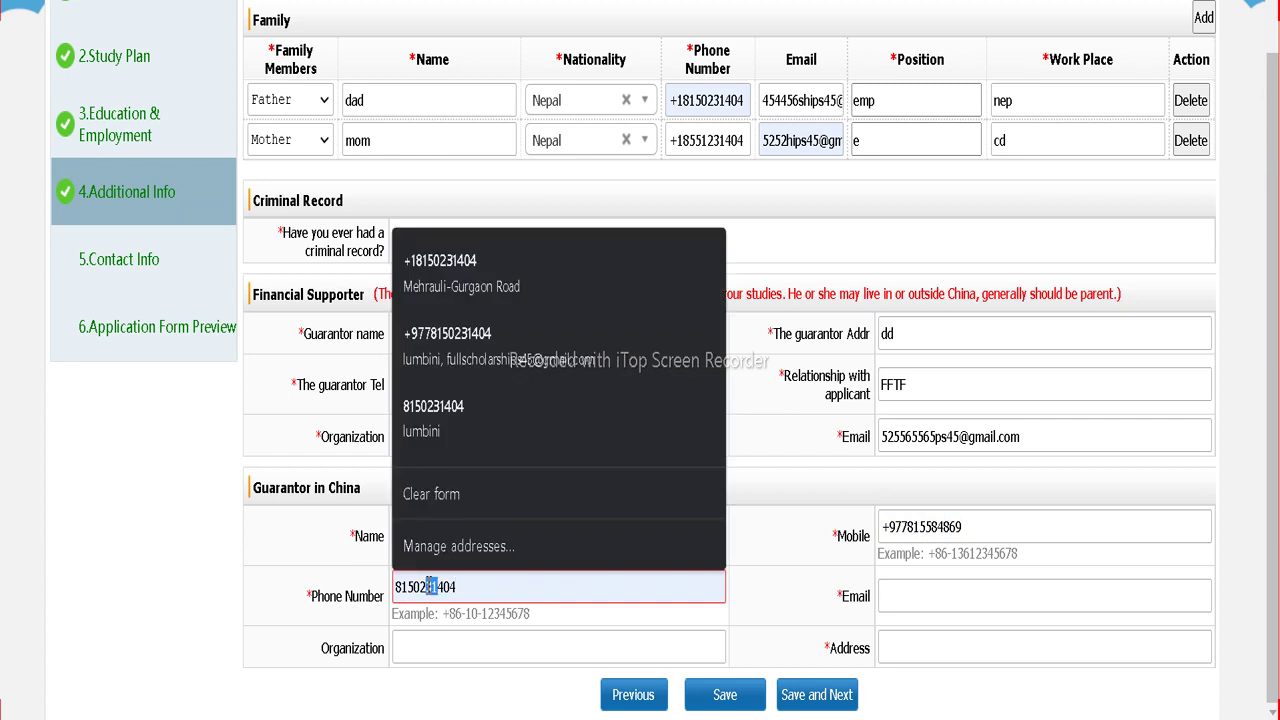
type("265")
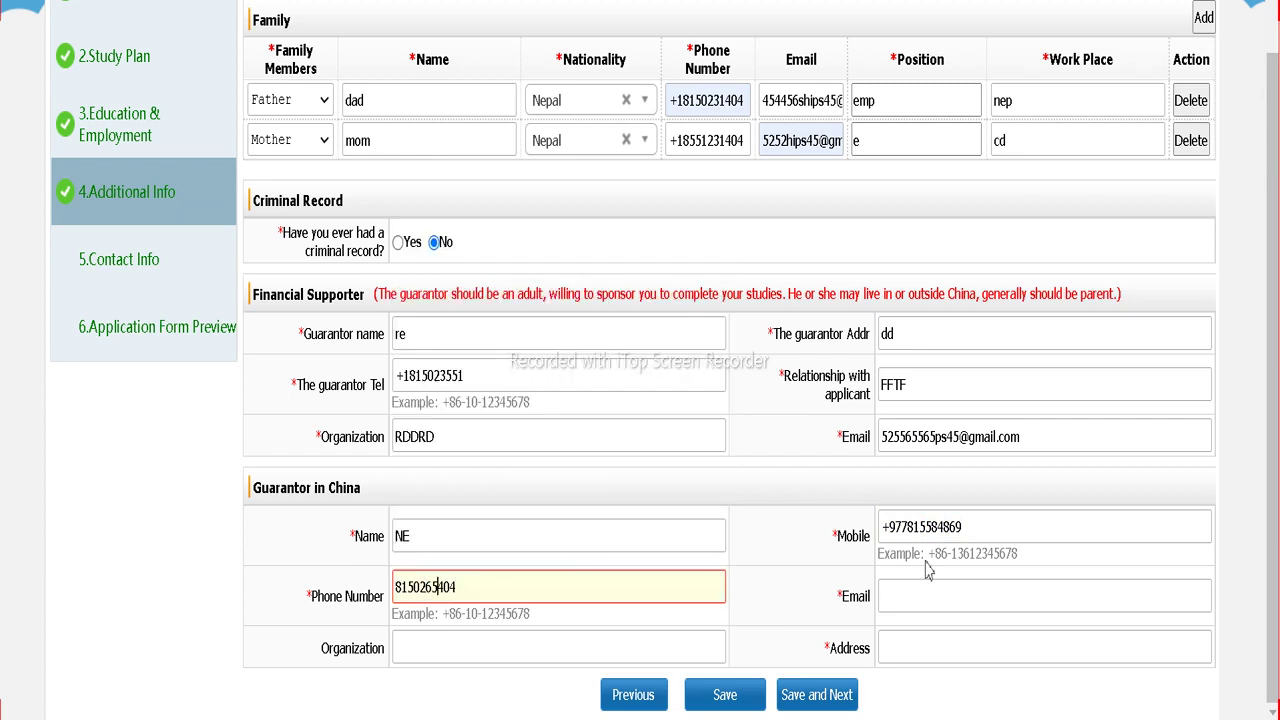
Step: Fill the guarantor's email and address 'lumbini' from a saved entry, editing the email
left_click(909, 597)
left_click(952, 478)
left_click_drag(918, 597, 905, 597)
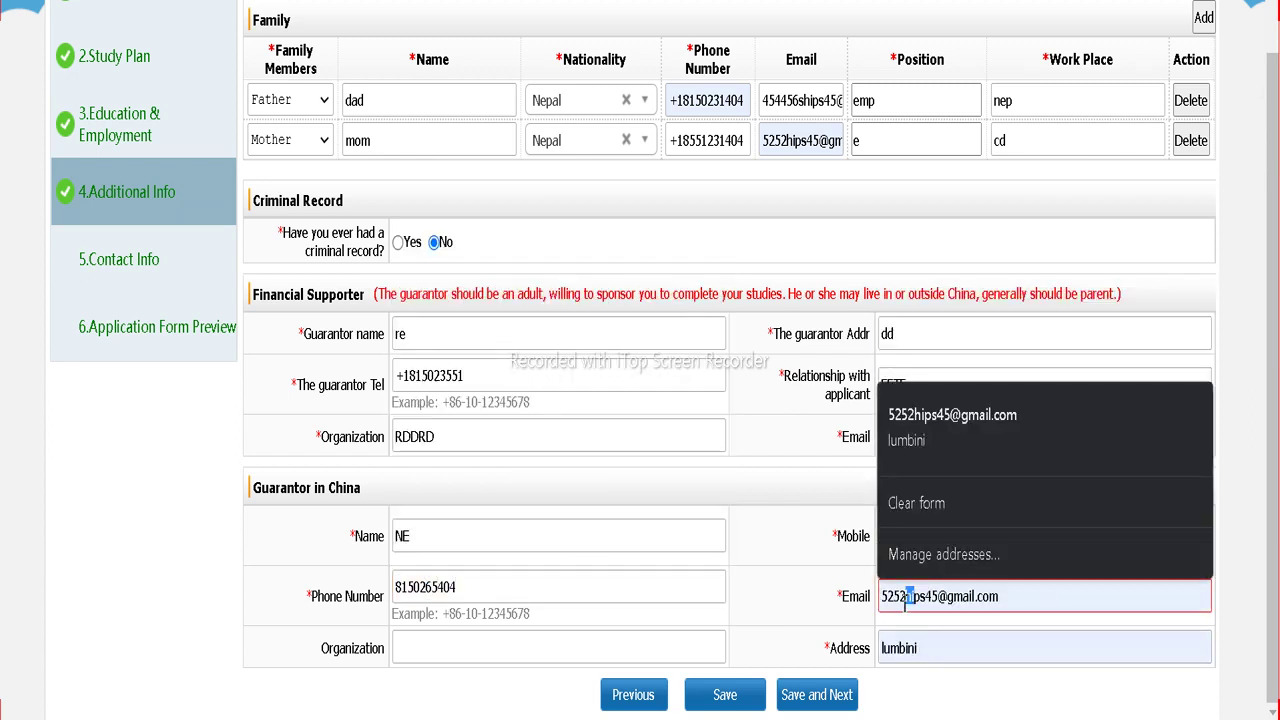
type("65616")
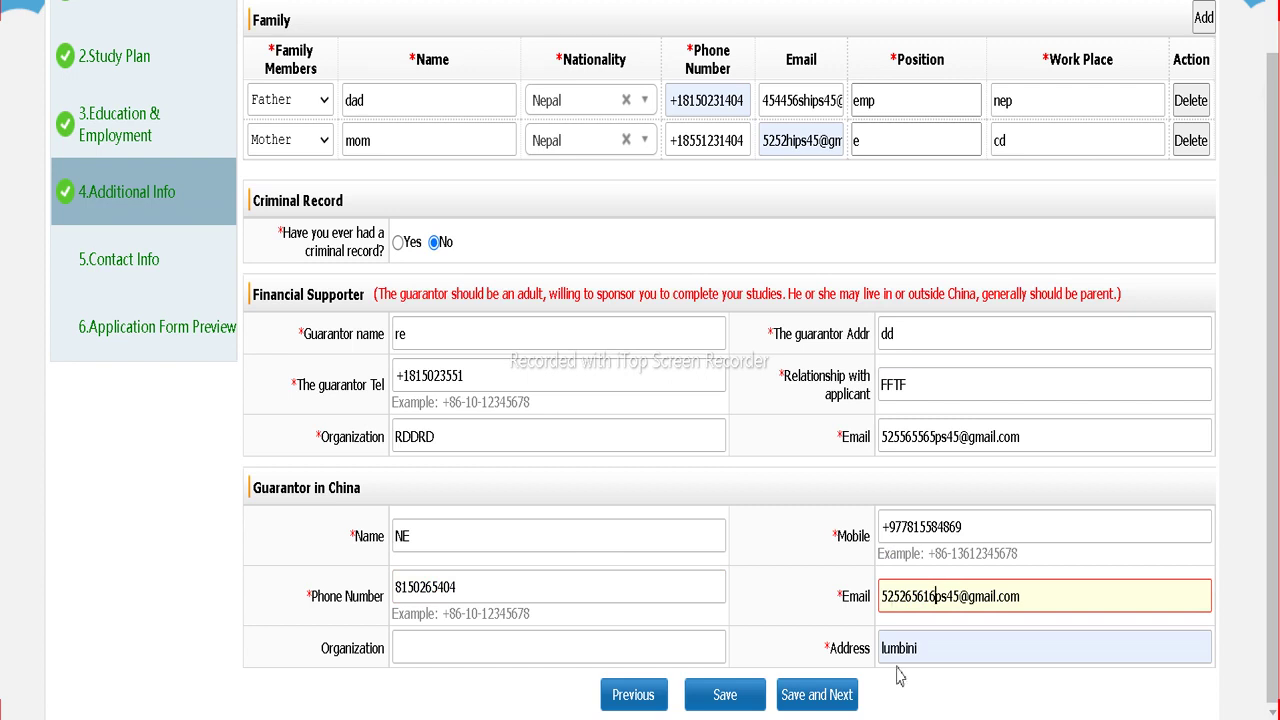
Step: Save the additional info, then fill the home address from a saved entry with city Lumbini
left_click(824, 710)
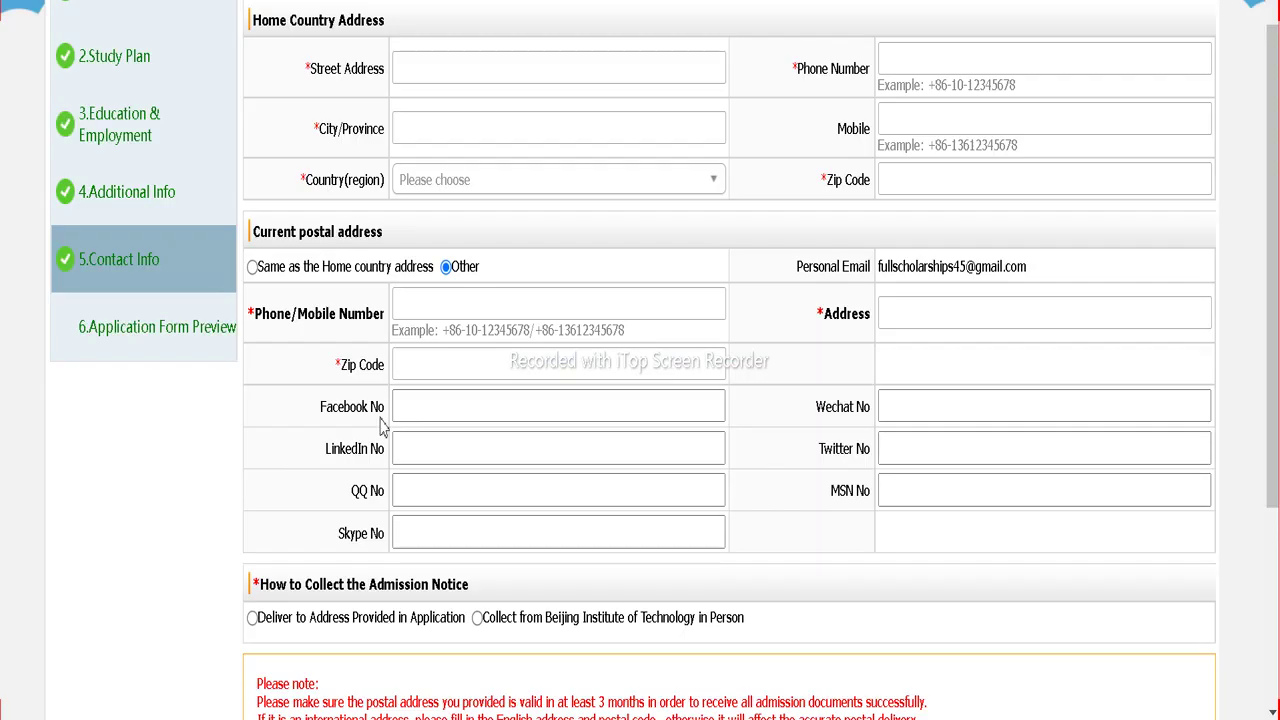
scroll(321, 300, "up", 2)
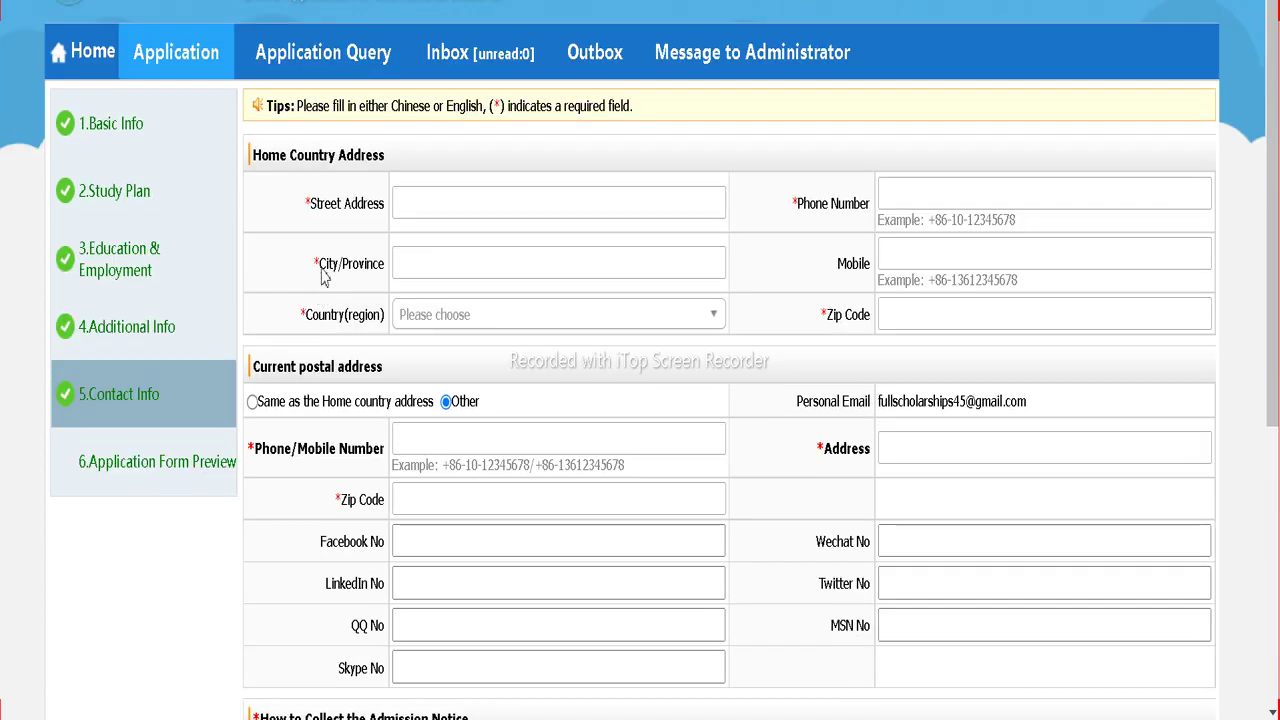
left_click(463, 205)
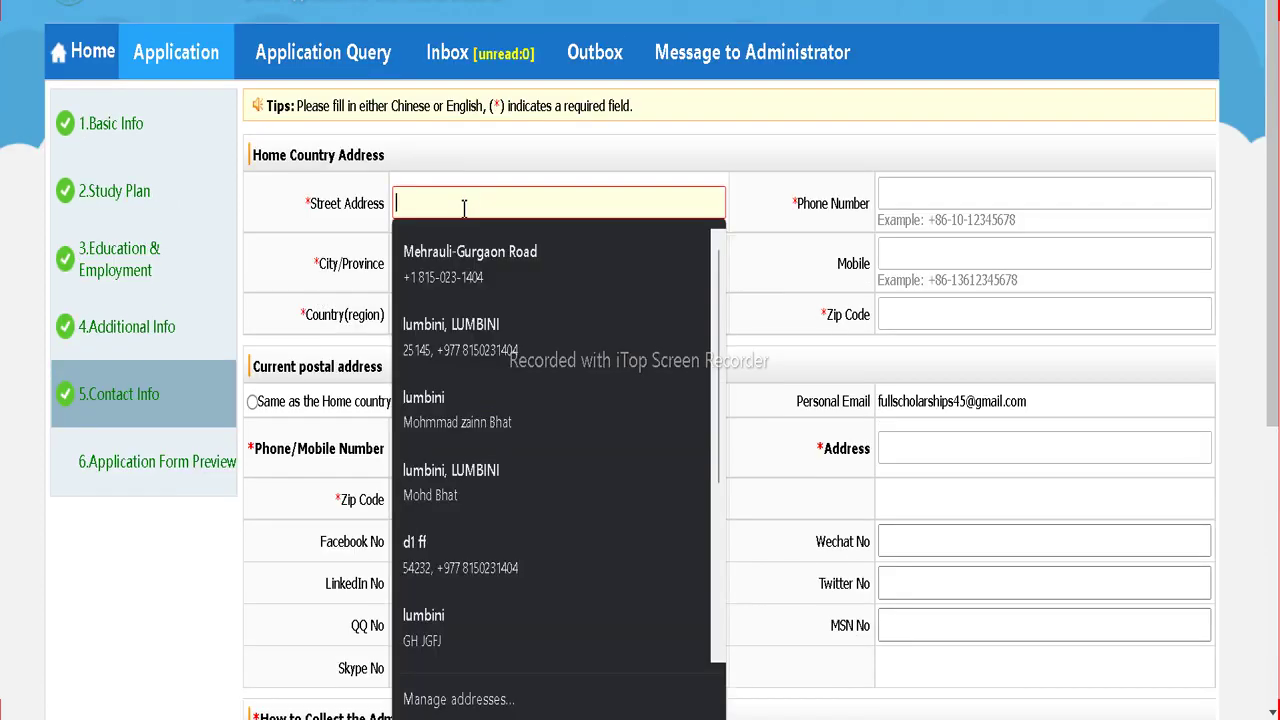
left_click(447, 272)
left_click(517, 218)
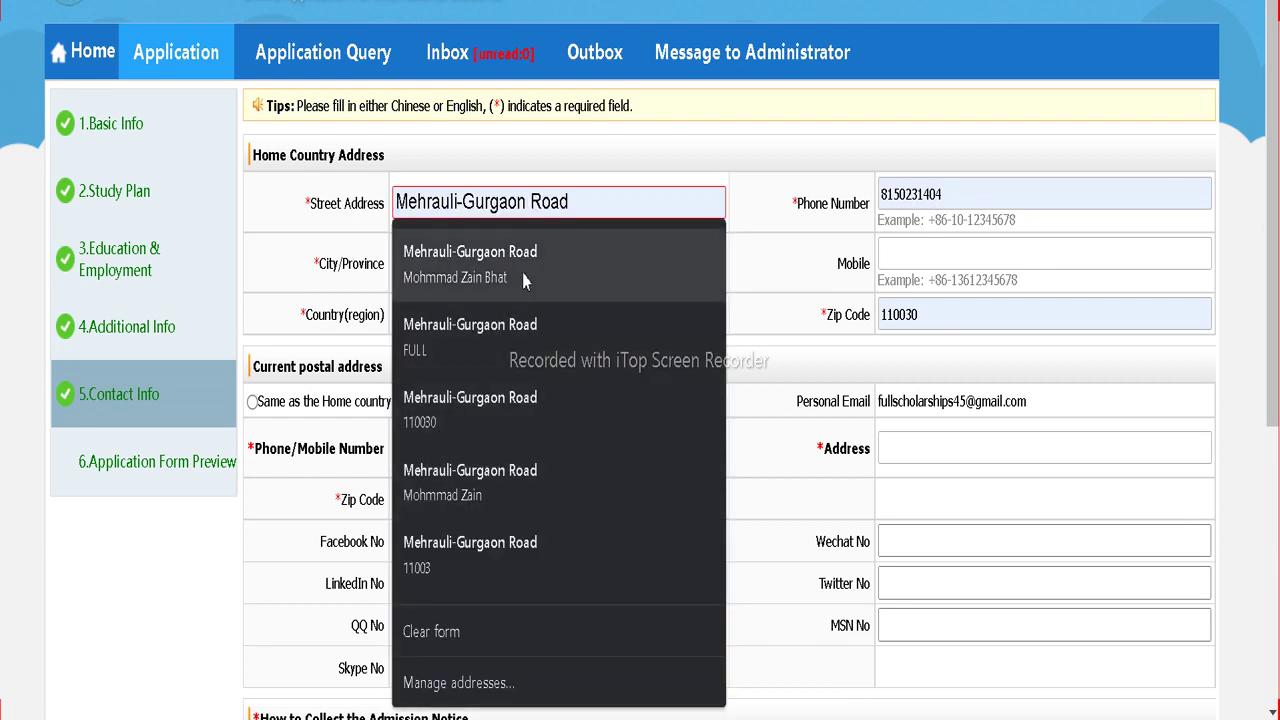
key("BackSpace")
key("BackSpace")
key("BackSpace")
key("BackSpace")
key("BackSpace")
key("BackSpace")
key("BackSpace")
key("BackSpace")
key("BackSpace")
key("BackSpace")
key("BackSpace")
key("BackSpace")
key("BackSpace")
key("BackSpace")
key("BackSpace")
key("BackSpace")
key("BackSpace")
key("BackSpace")
key("BackSpace")
key("BackSpace")
key("BackSpace")
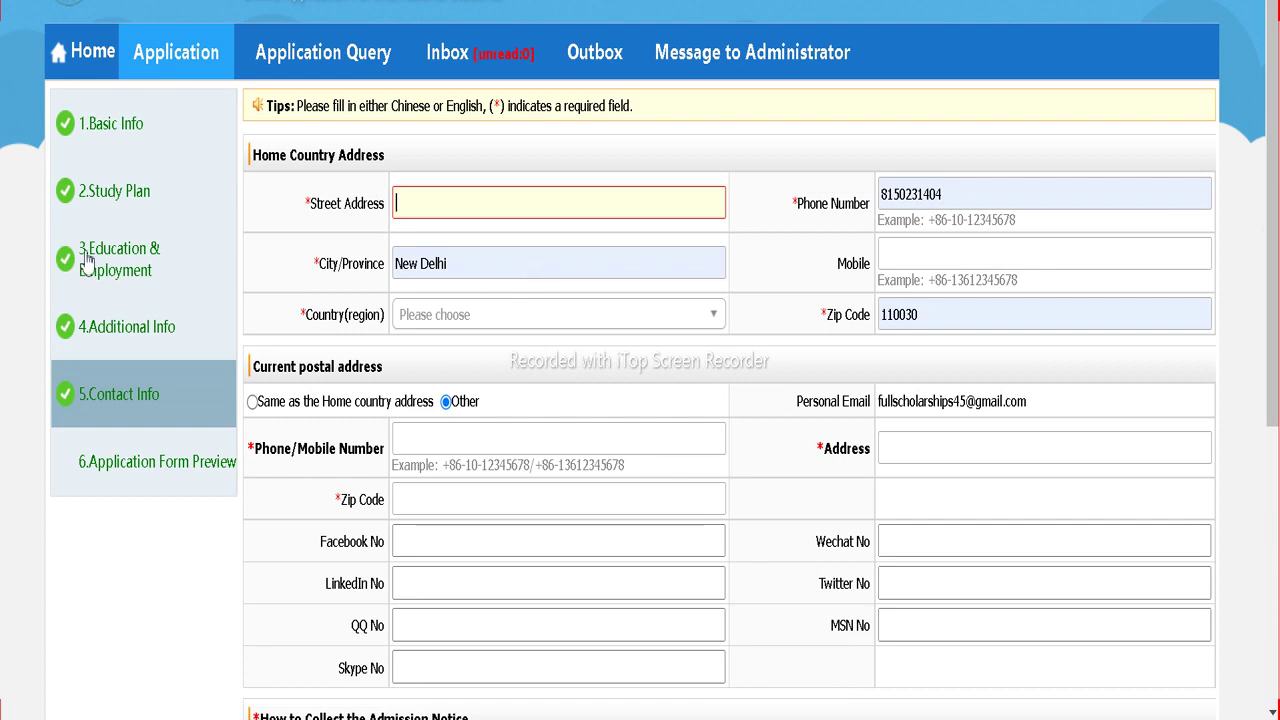
left_click(404, 201)
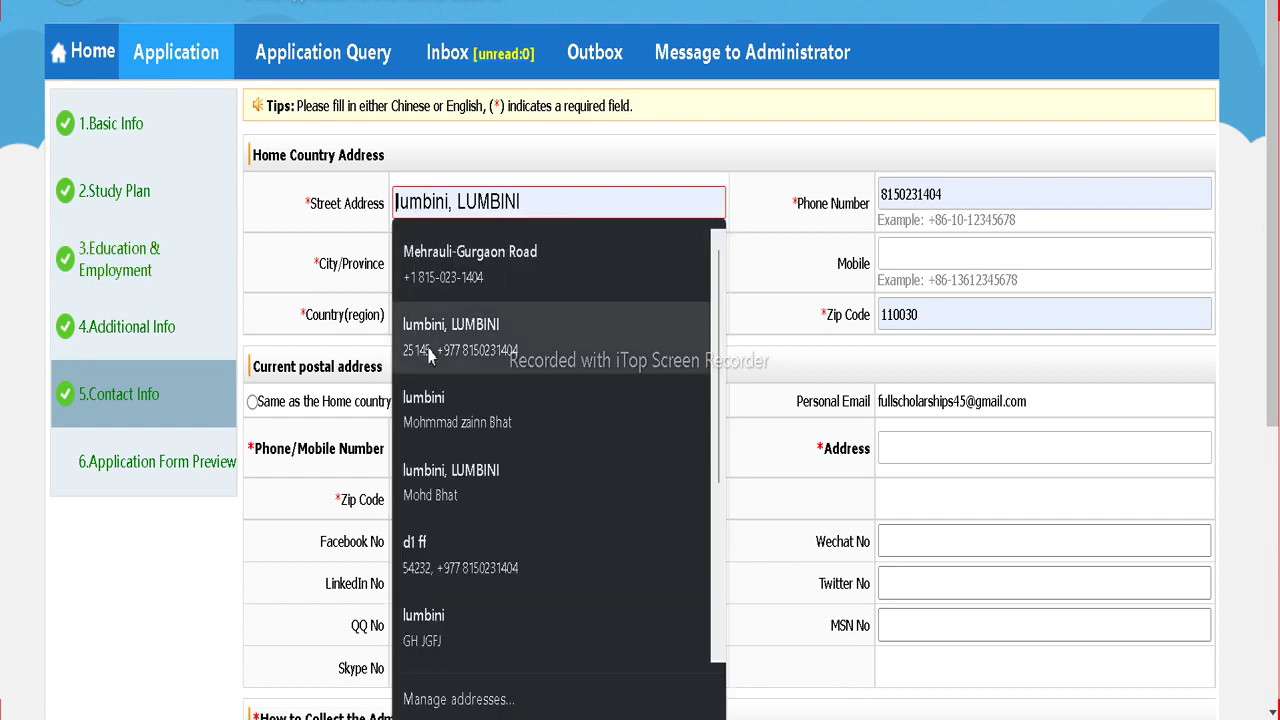
left_click(428, 340)
left_click_drag(450, 263, 340, 282)
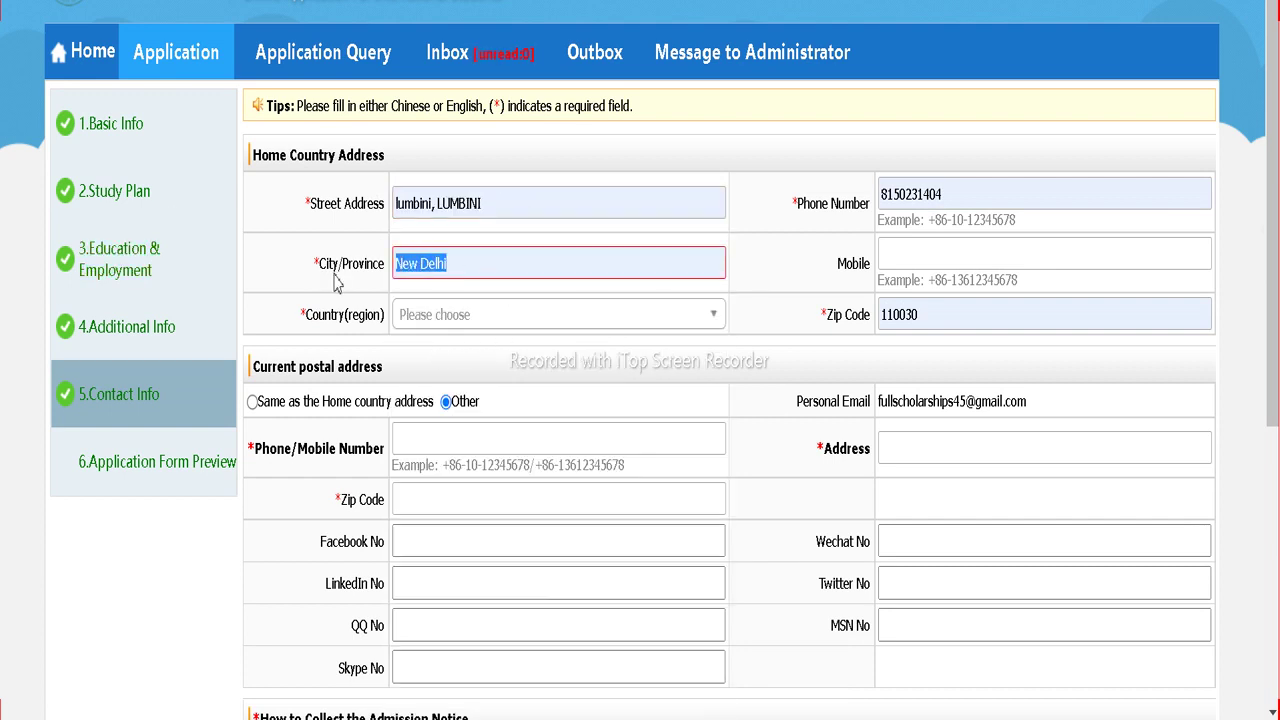
type("L")
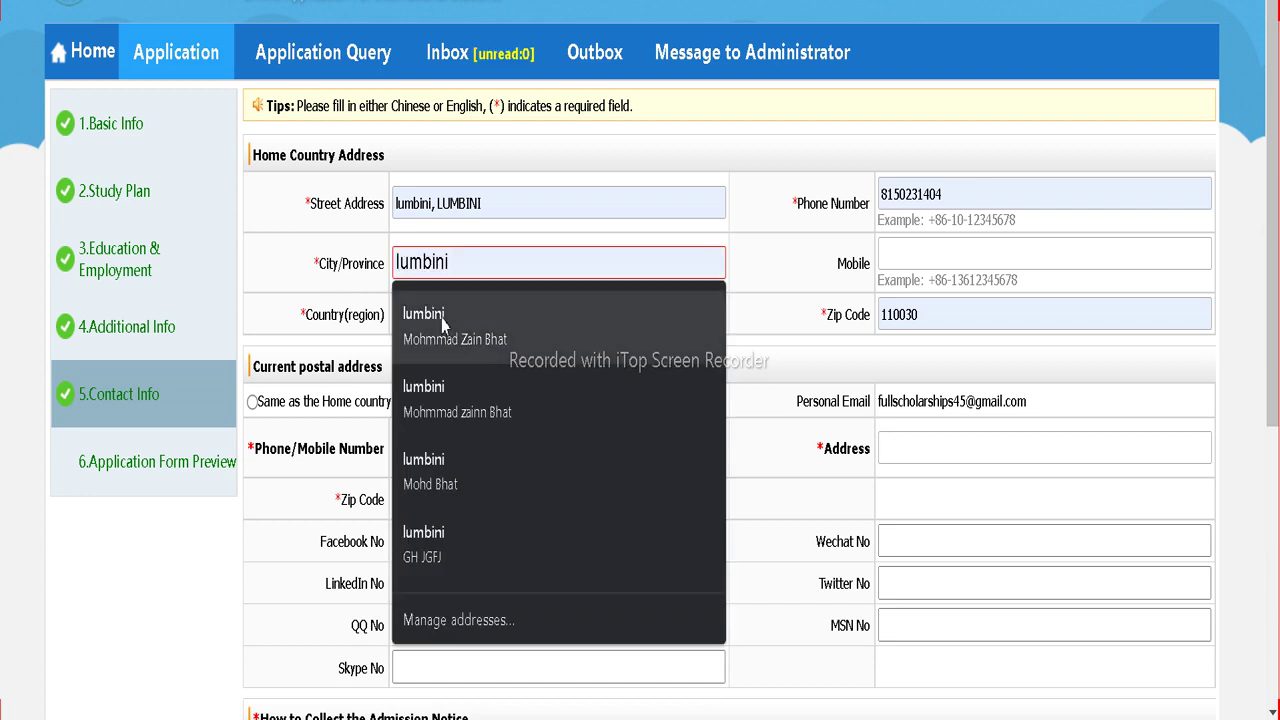
left_click(443, 320)
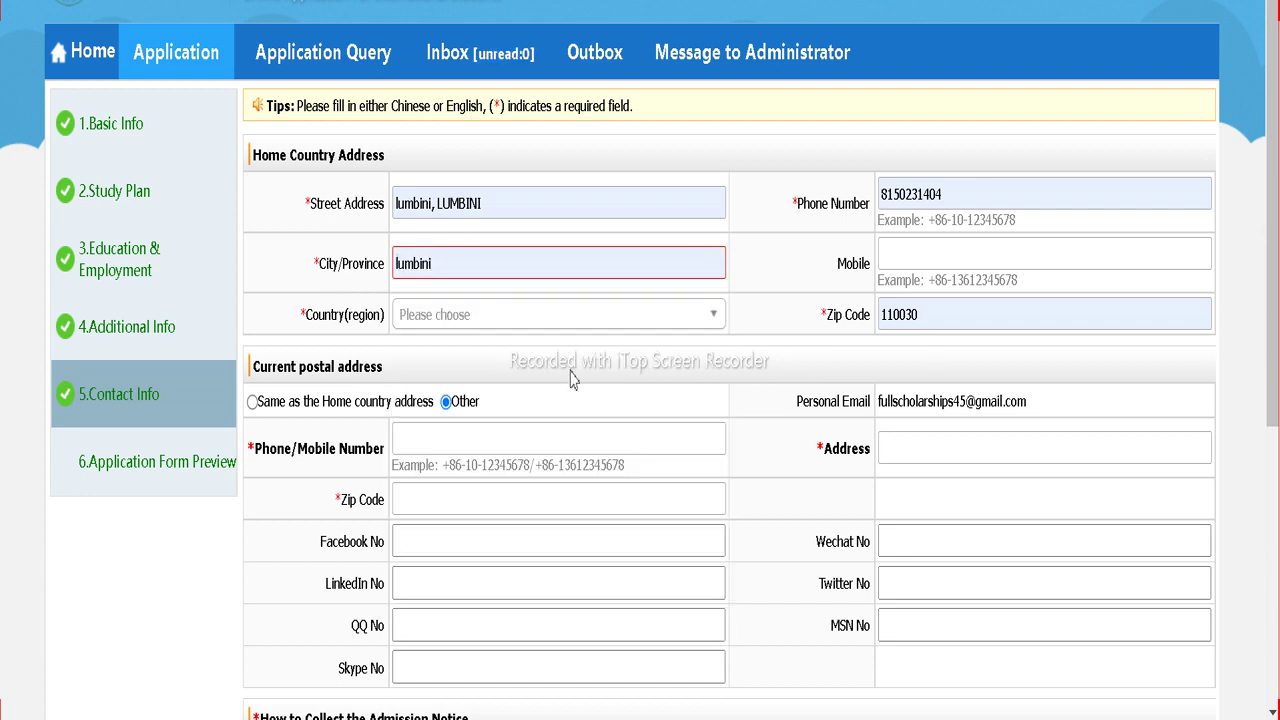
Step: Make the postal address the same as home and set the home country to Nepal
left_click(300, 402)
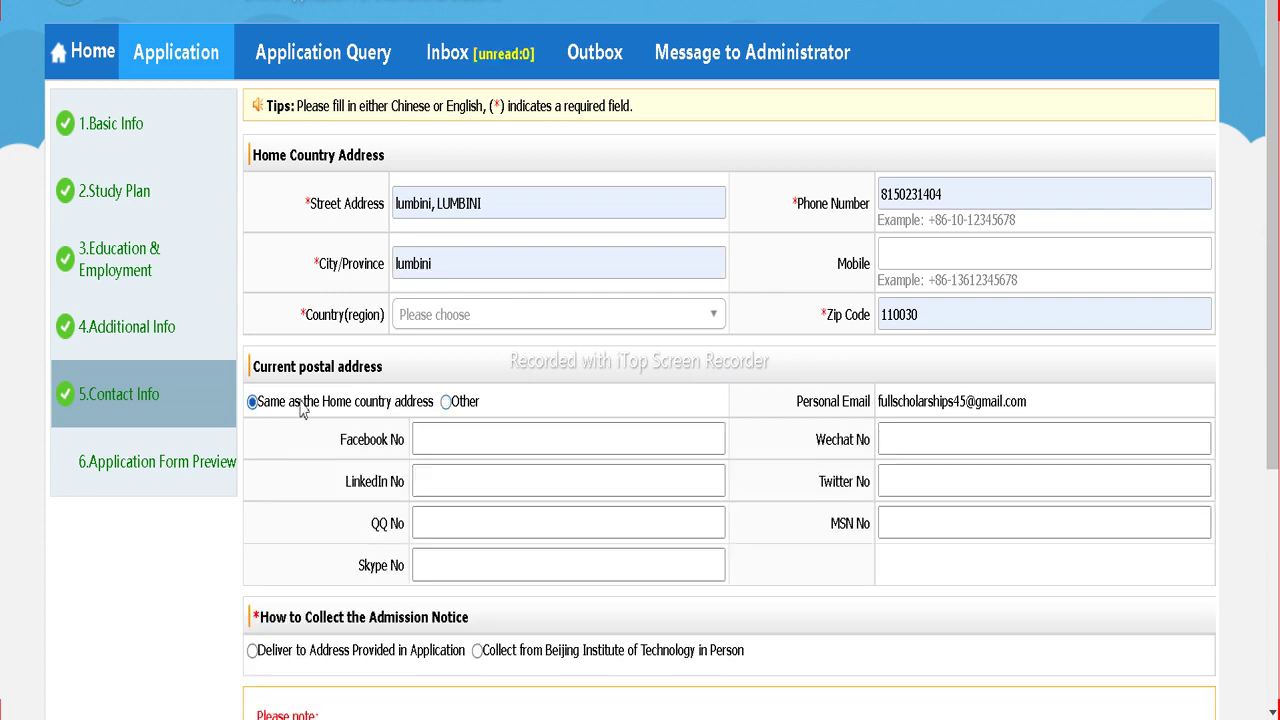
scroll(653, 485, "down", 4)
scroll(649, 484, "up", 5)
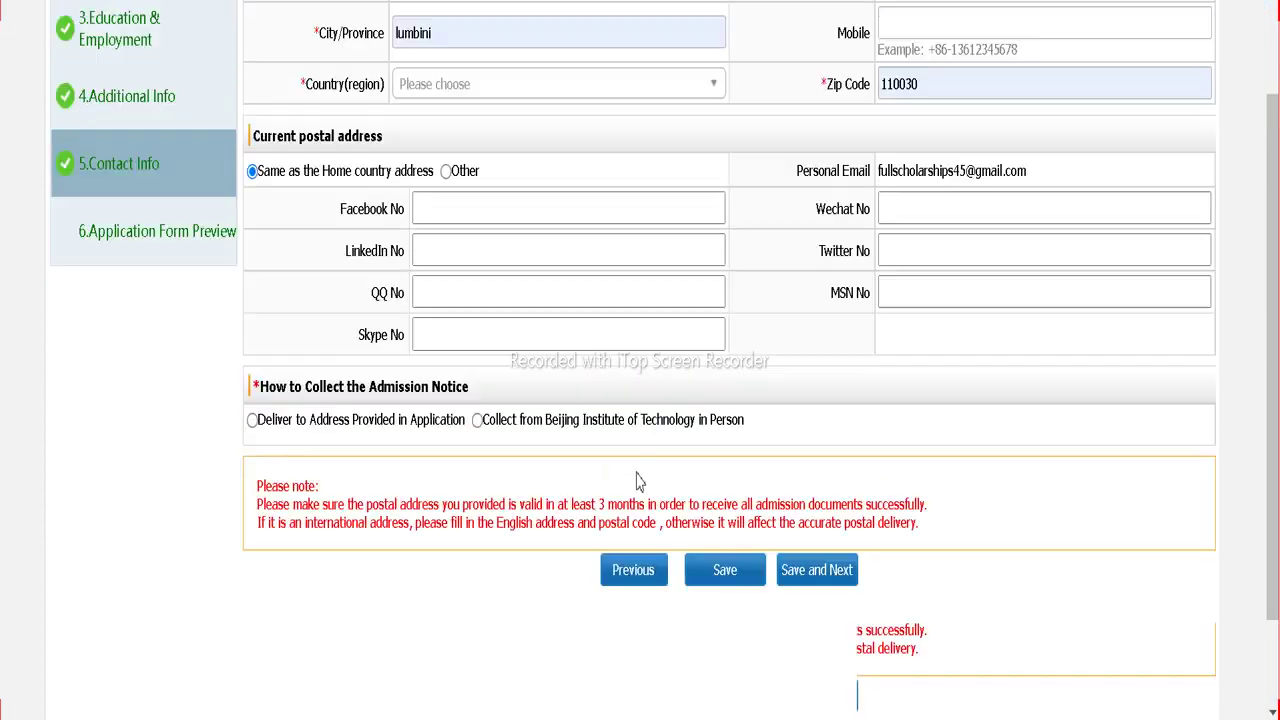
left_click(486, 205)
scroll(470, 340, "down", 20)
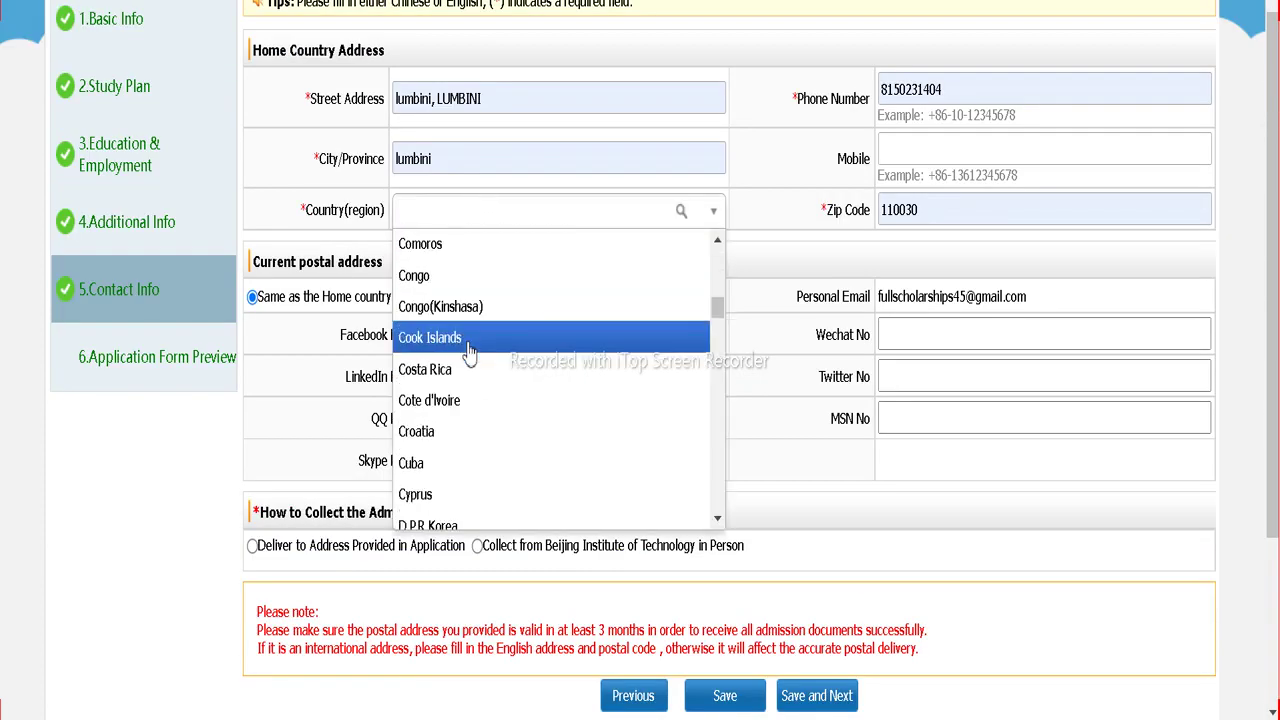
scroll(470, 352, "down", 12)
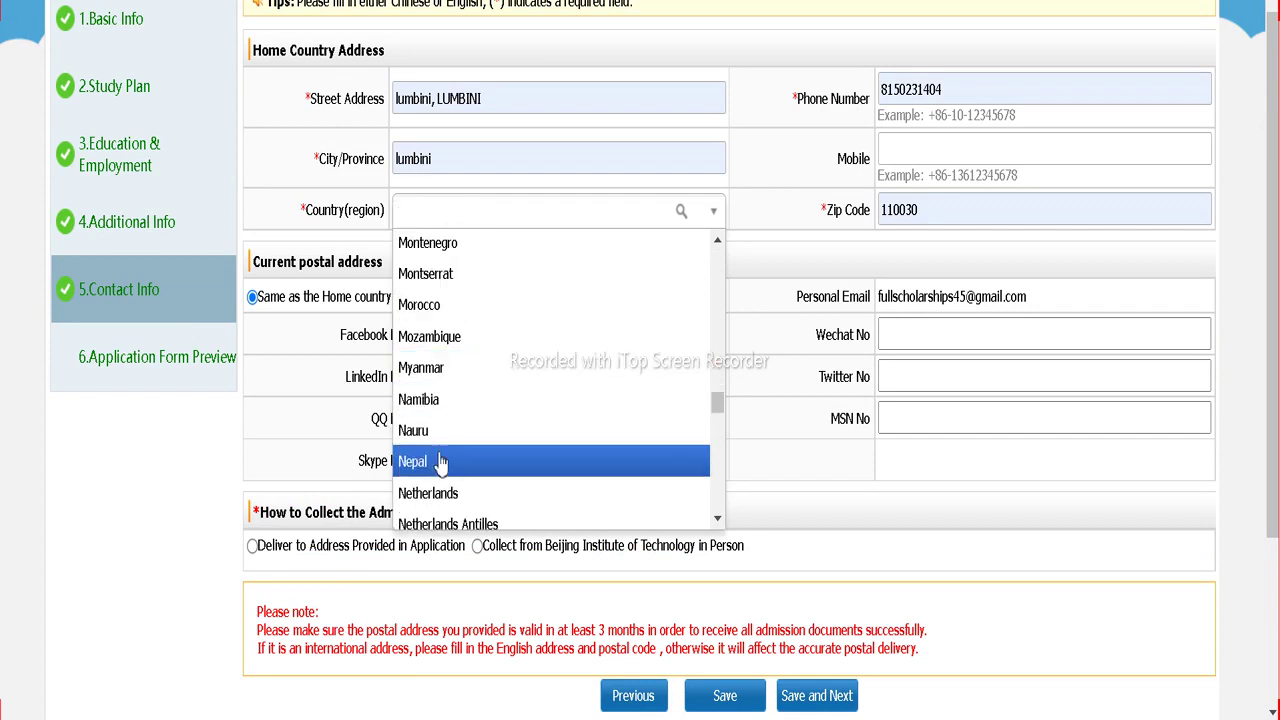
left_click(441, 464)
Step: Choose 'Collect from BIT in Person' for the admission notice and save the contact info
scroll(664, 414, "down", 2)
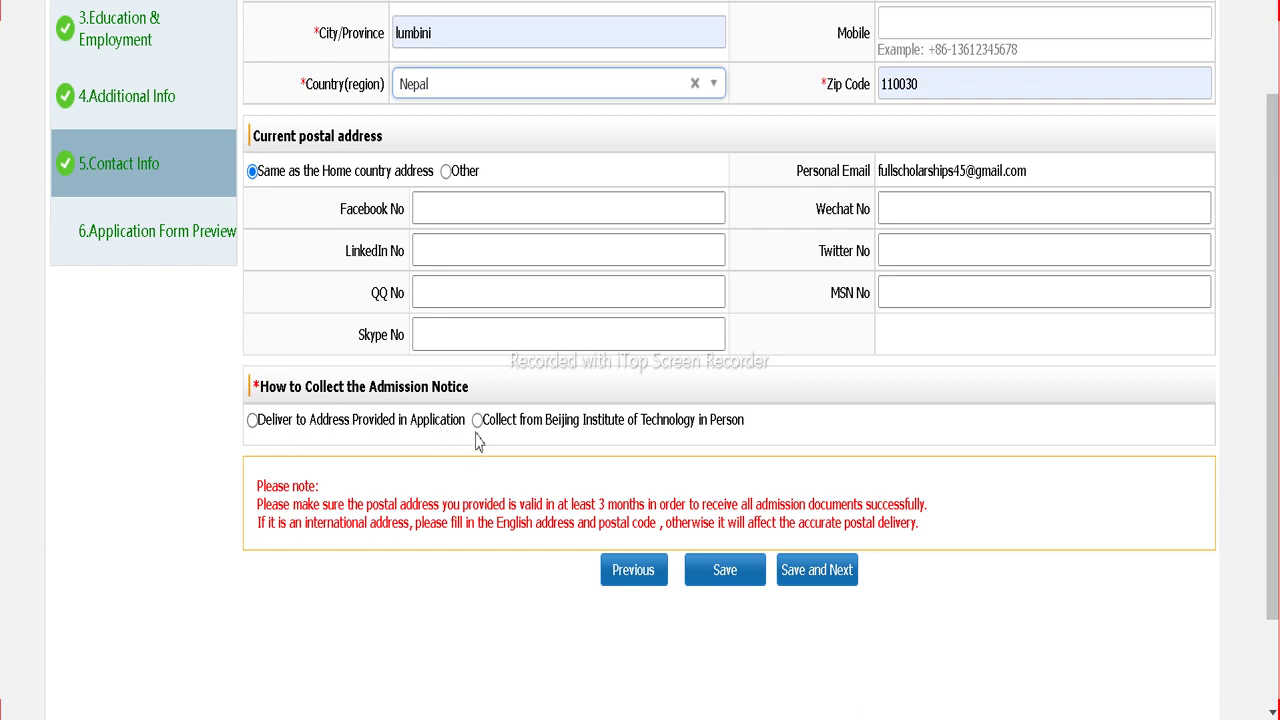
left_click(270, 426)
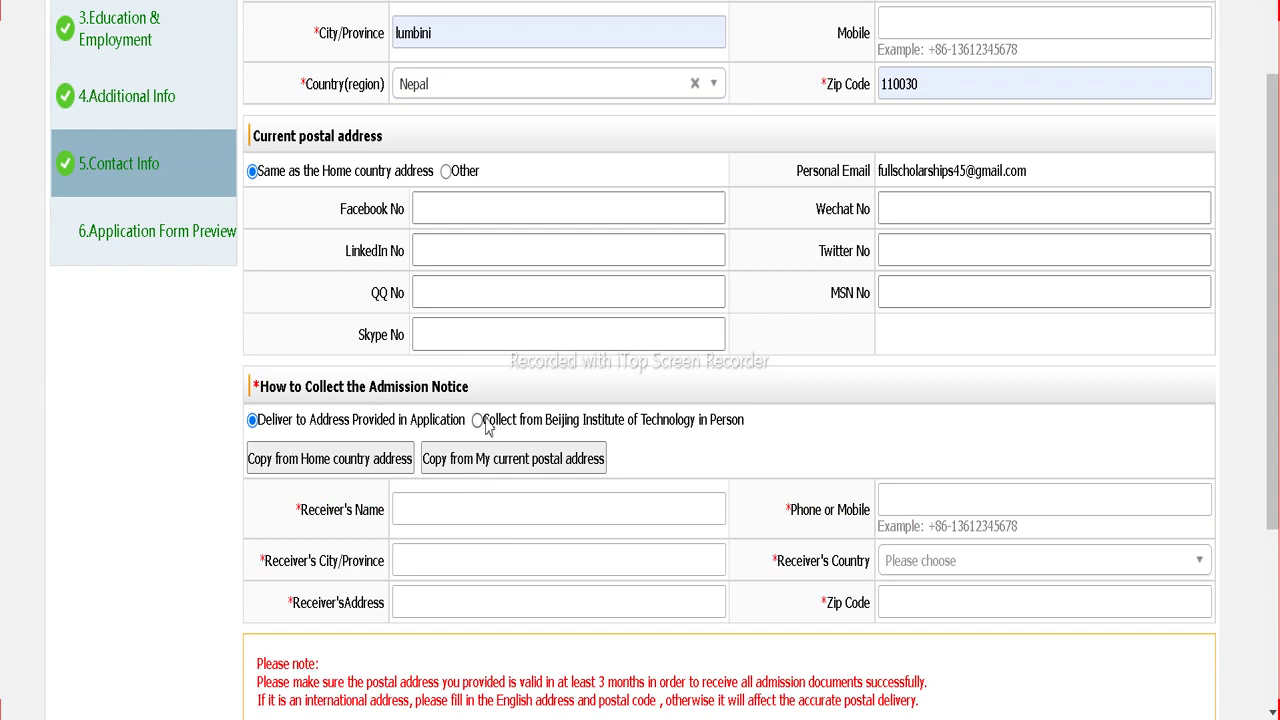
left_click(485, 422)
left_click(816, 575)
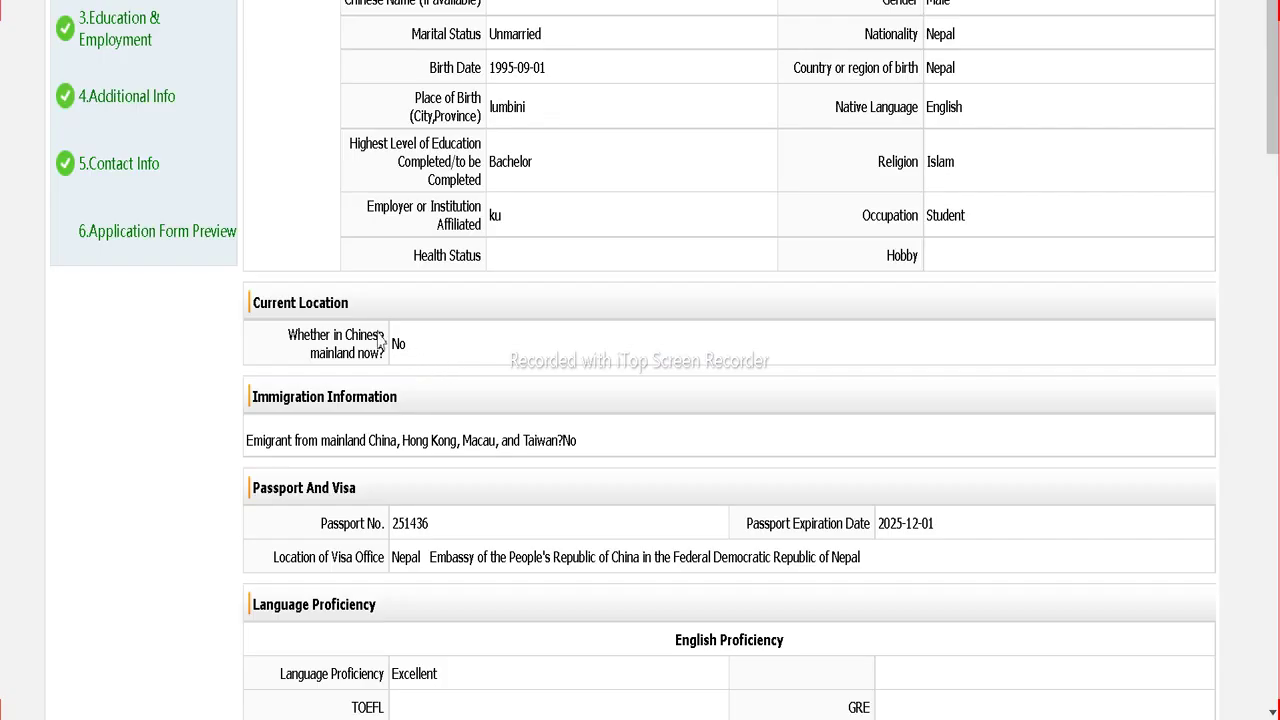
Step: Scroll through the Application Form Preview, then click Submit at the top to get the confirmation
scroll(380, 341, "down", 15)
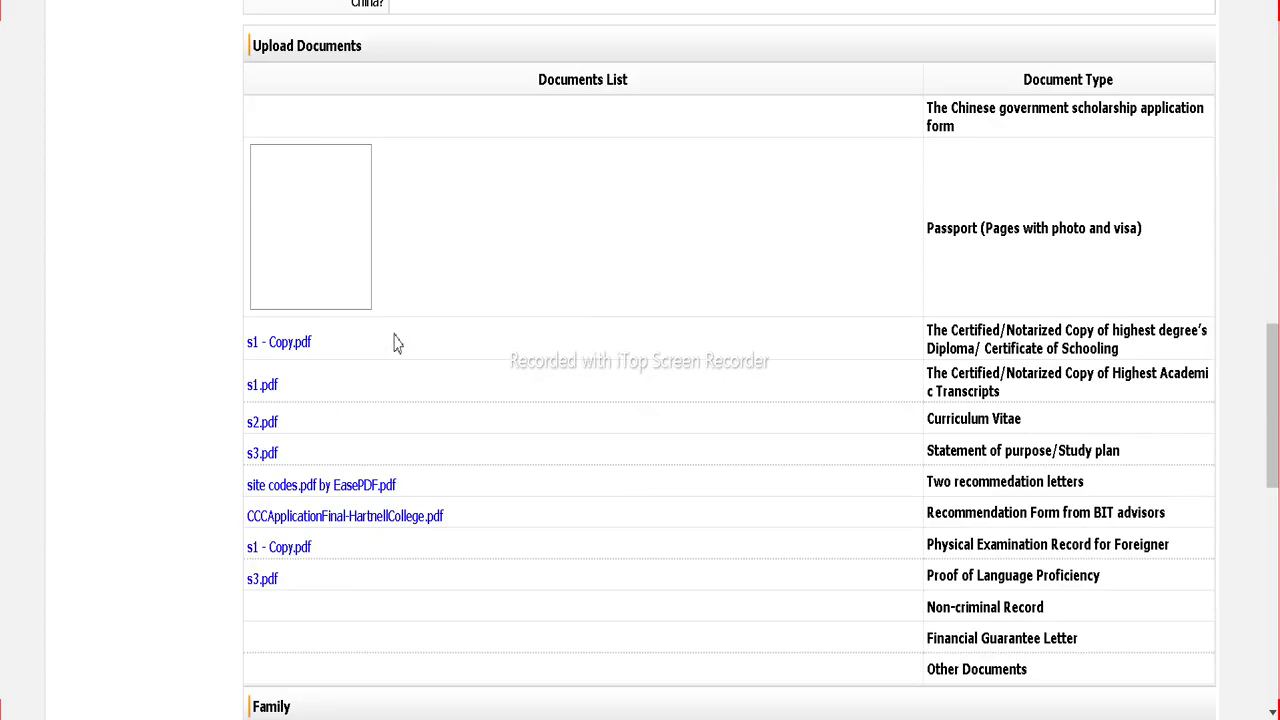
scroll(395, 343, "down", 10)
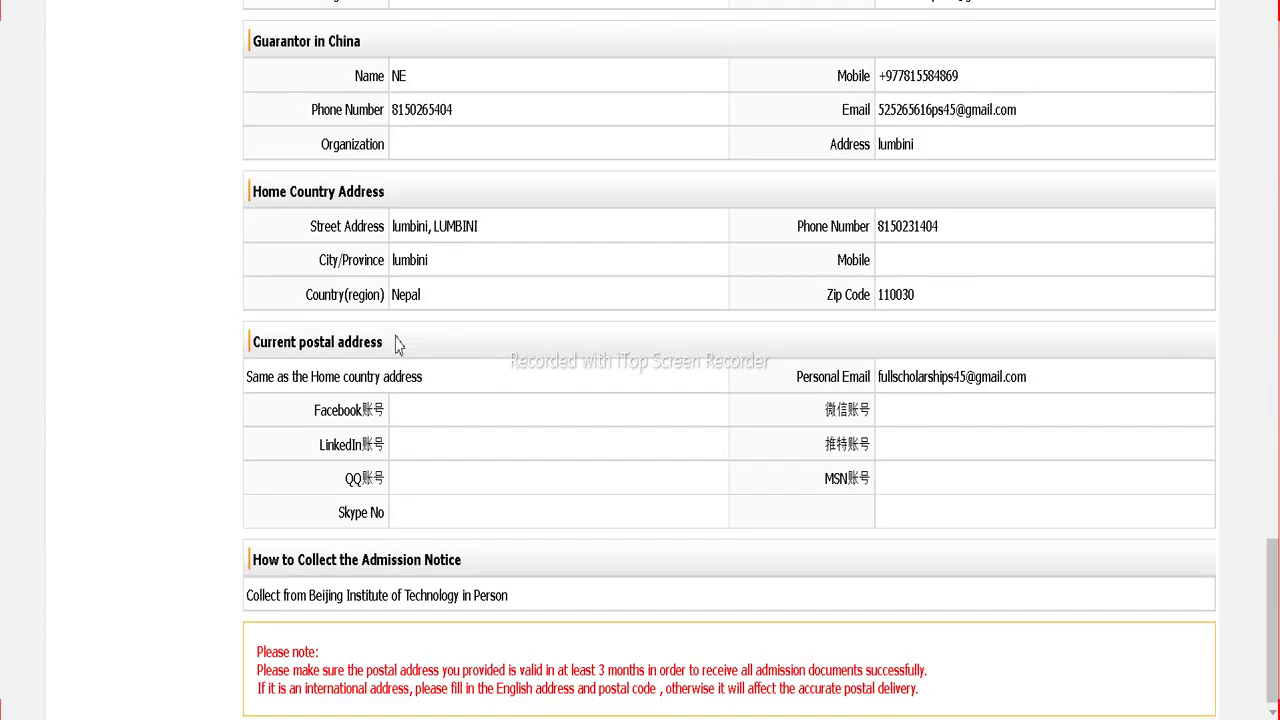
scroll(397, 345, "up", 6)
scroll(395, 343, "up", 20)
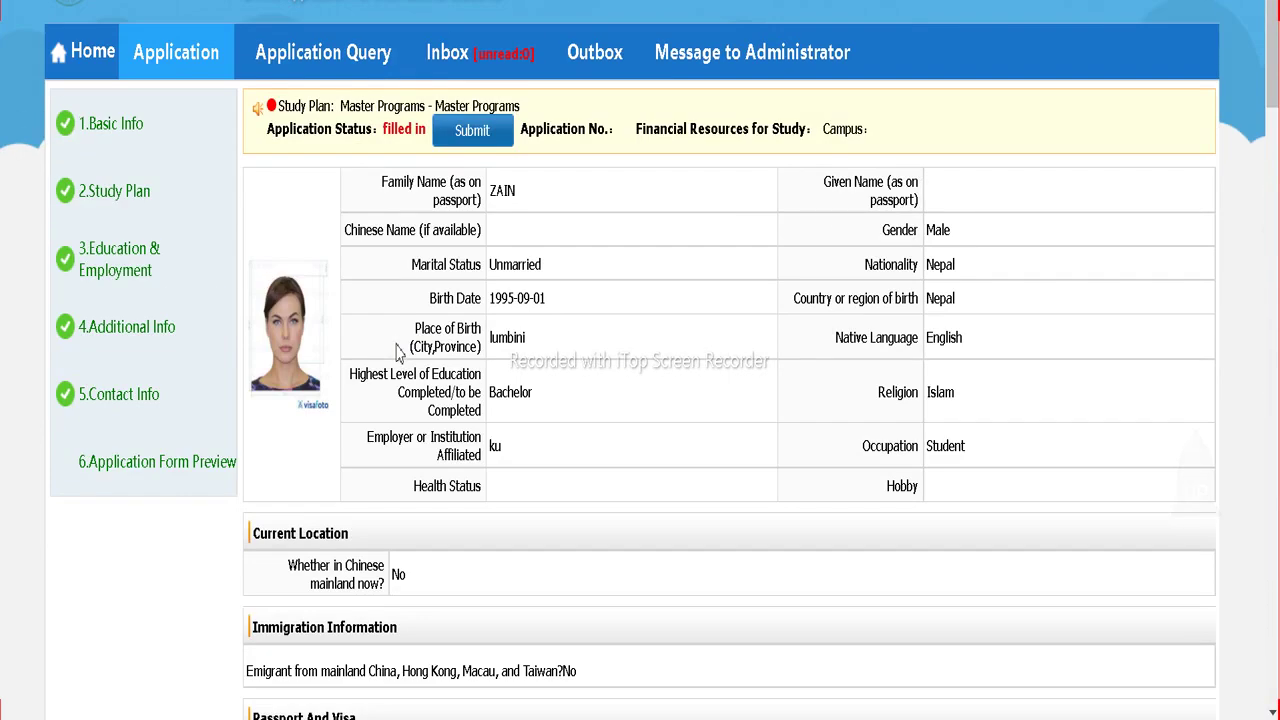
left_click(483, 140)
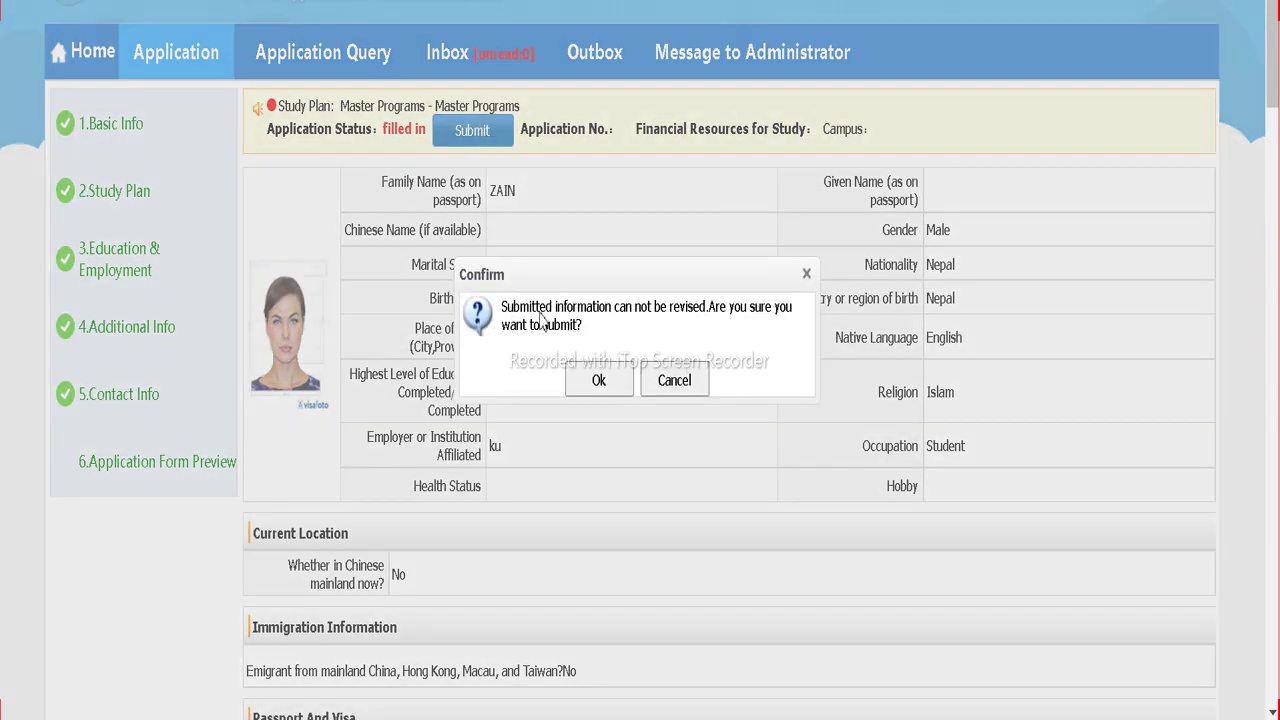
Step: Cancel the submit confirmation and return to the Additional Info section
left_click(806, 273)
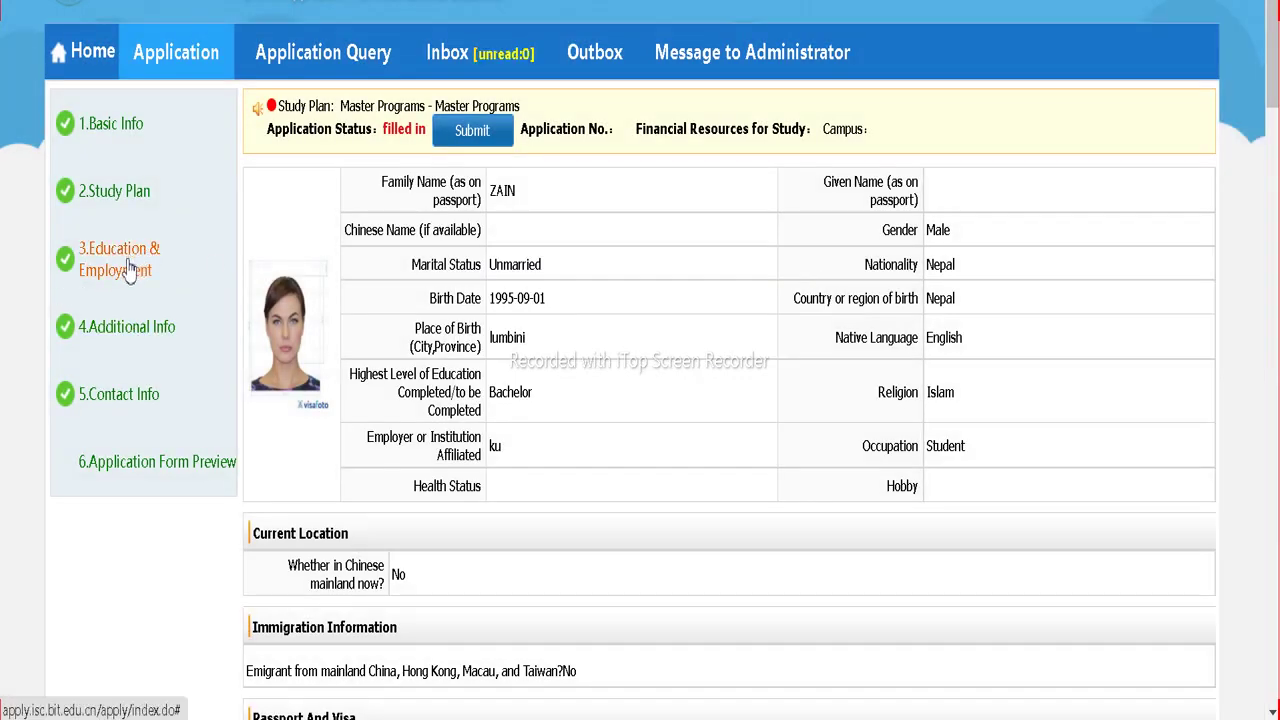
left_click(141, 338)
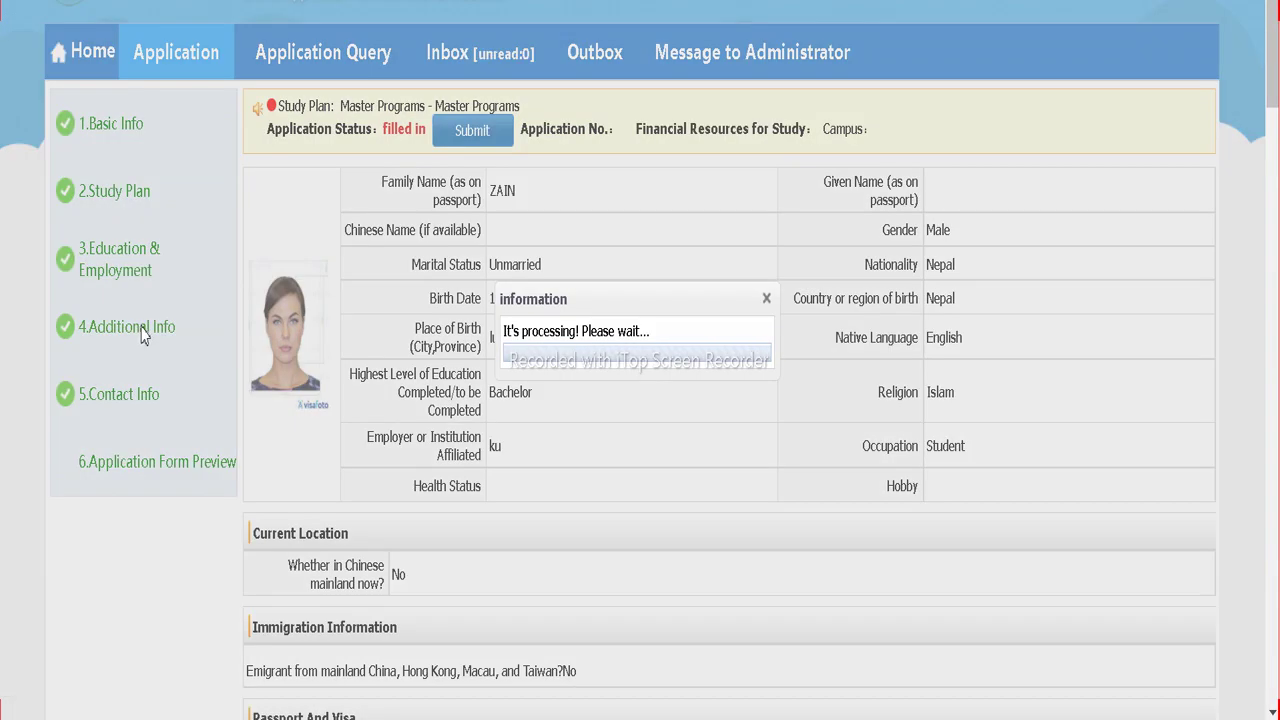
scroll(714, 437, "down", 2)
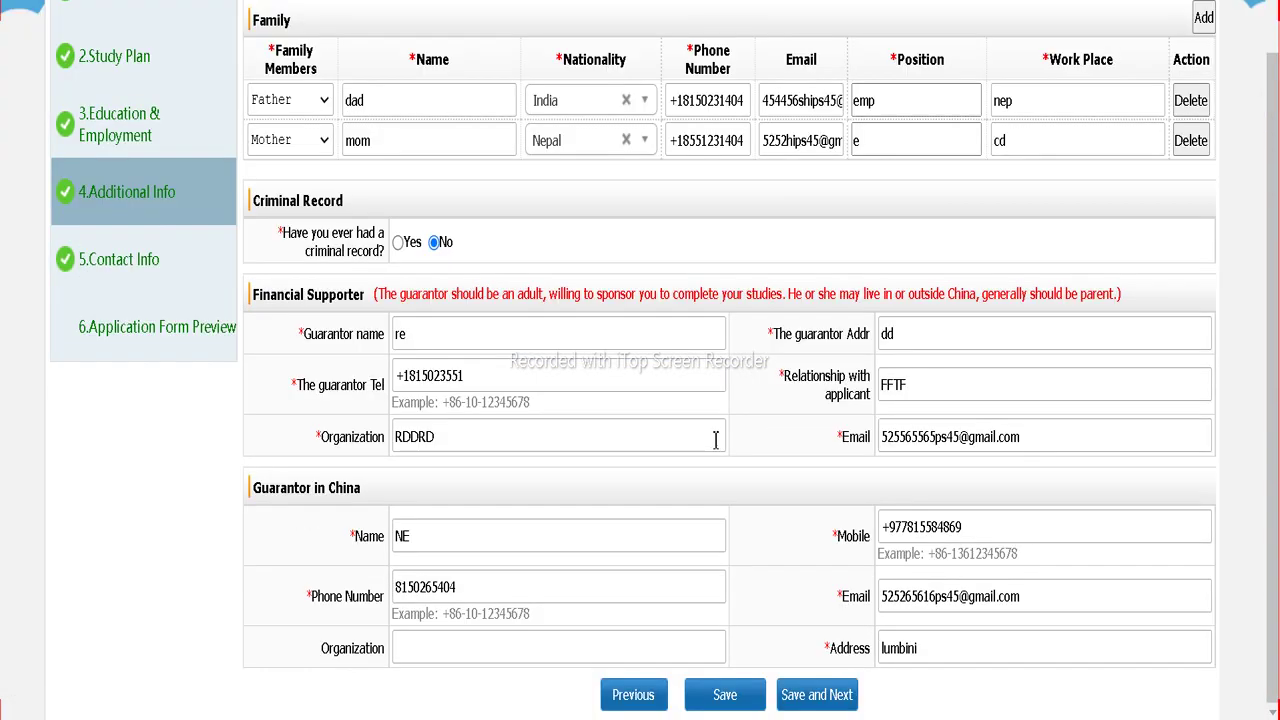
scroll(714, 437, "up", 2)
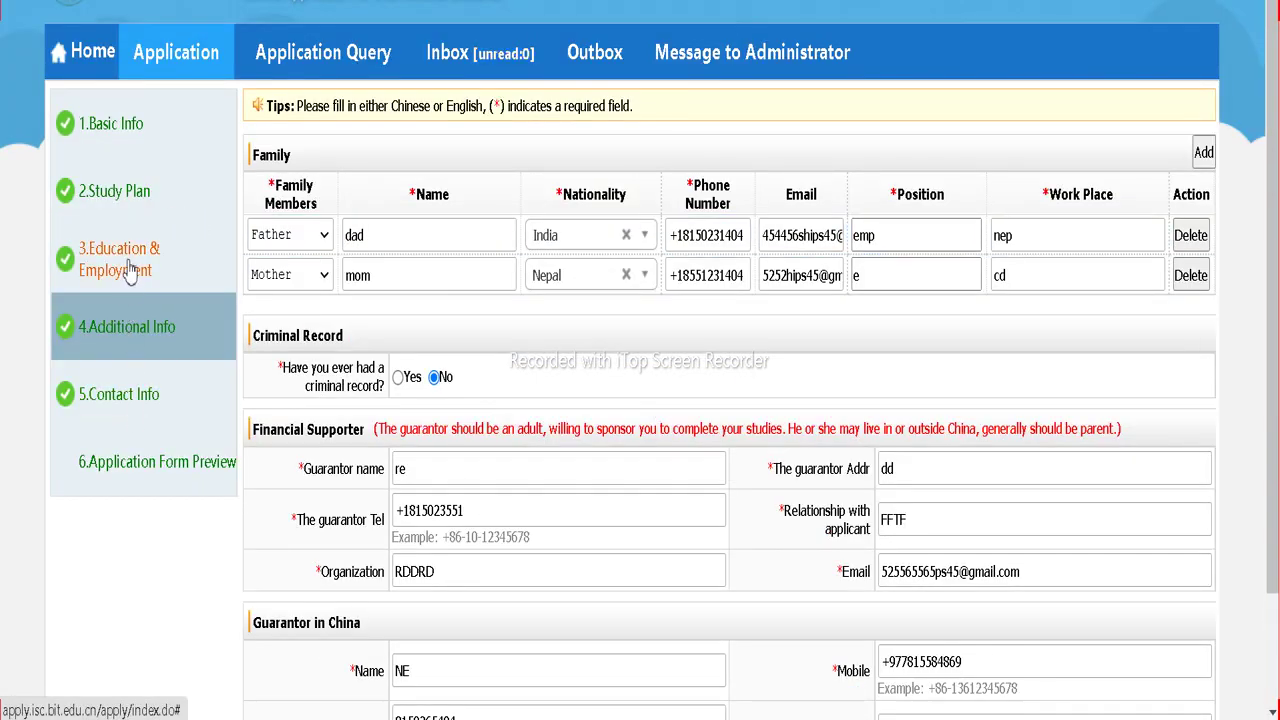
Step: Review the Education & Employment uploads, select the scholarship form wording, and switch to the BIT admissions tab
left_click(128, 266)
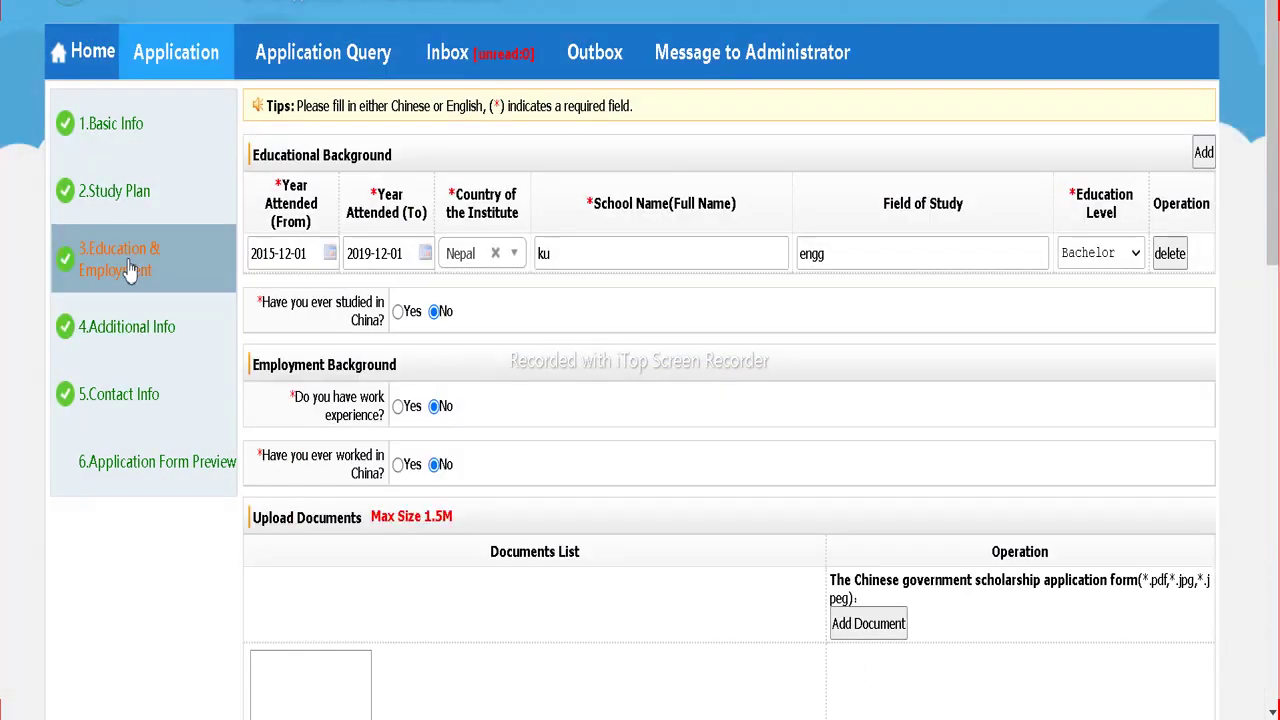
scroll(584, 476, "down", 10)
scroll(614, 394, "up", 8)
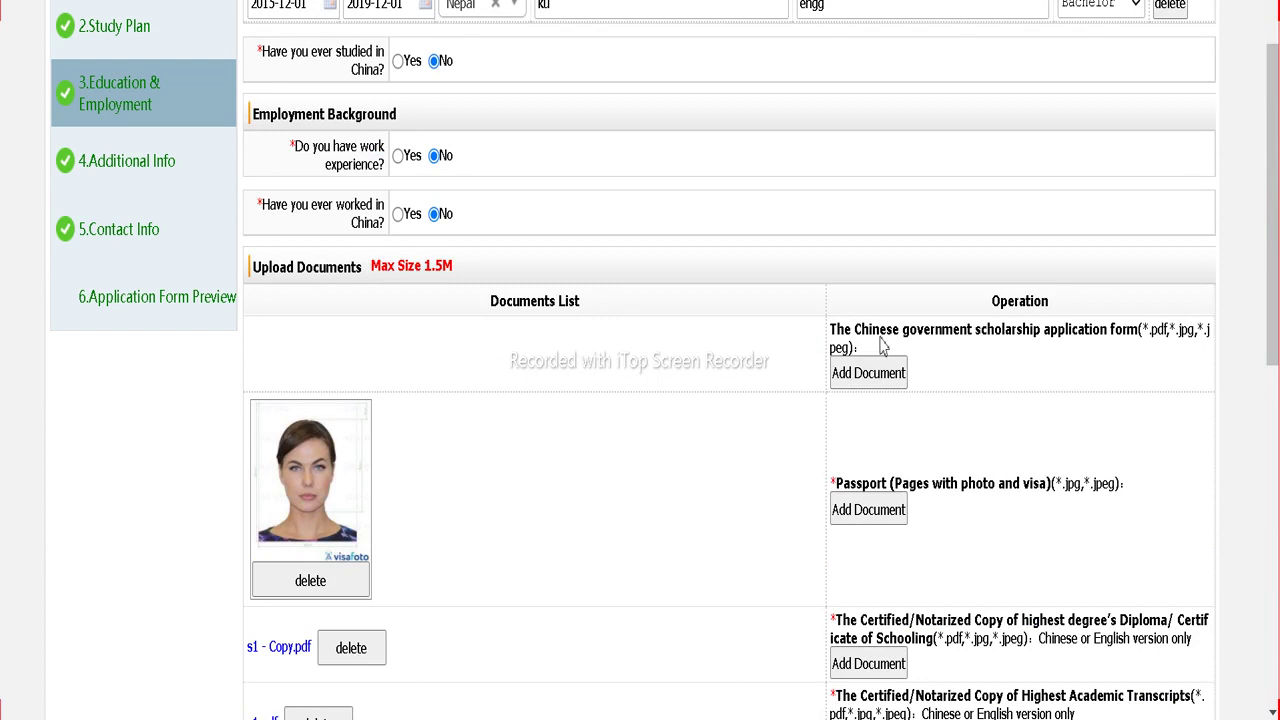
left_click_drag(881, 344, 1061, 341)
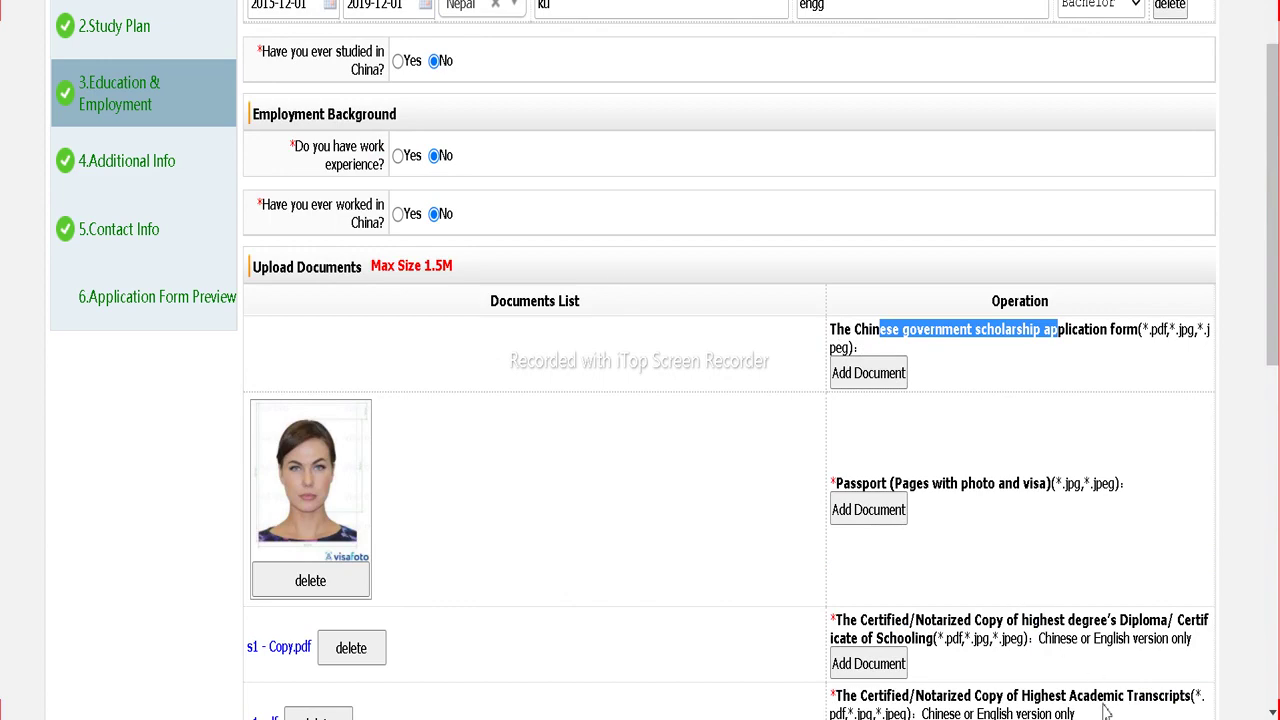
key("ctrl+Tab")
scroll(600, 437, "up", 1)
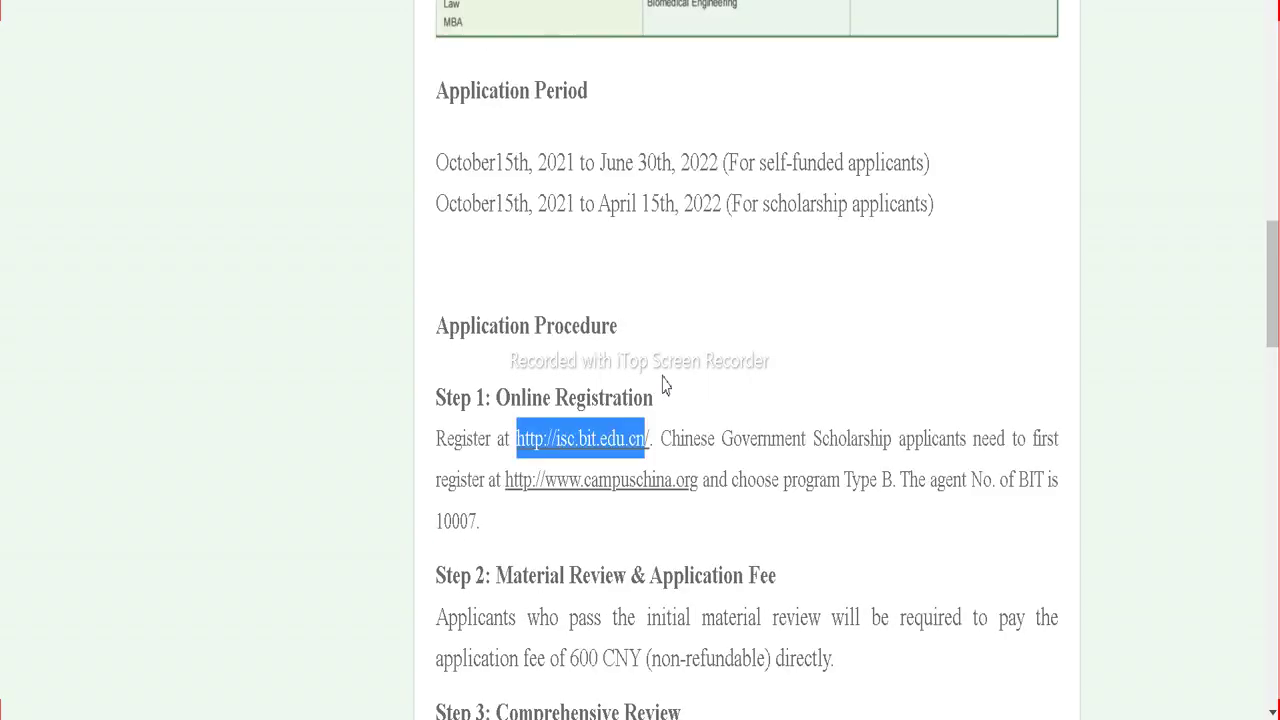
left_click(665, 385)
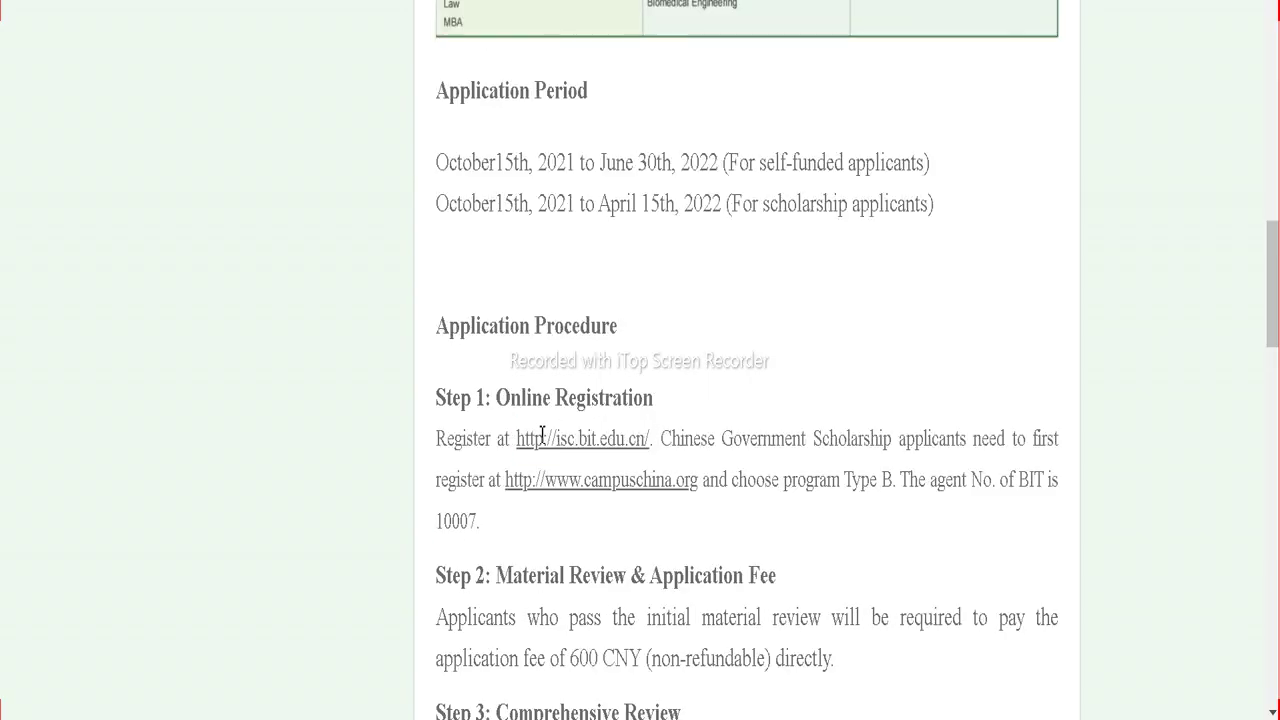
left_click_drag(507, 481, 700, 481)
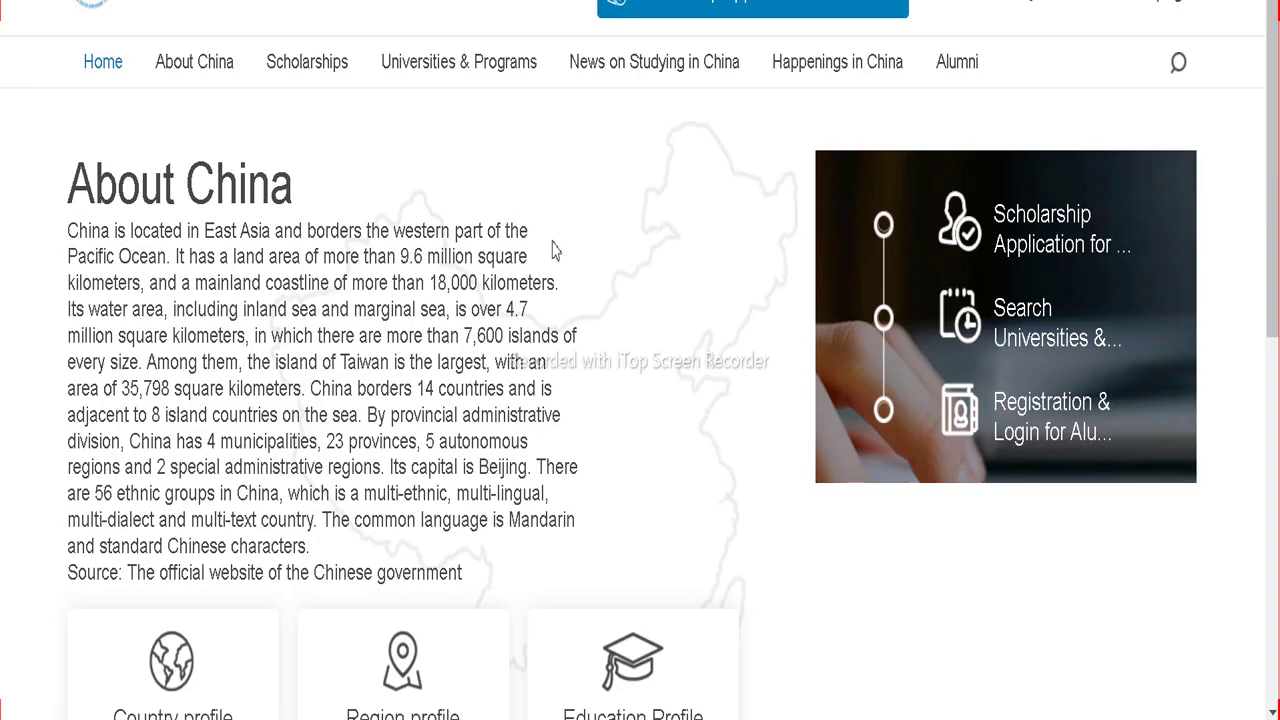
Step: Open 'Scholarship Application for Students' from the Campus China About China page
scroll(573, 252, "down", 6)
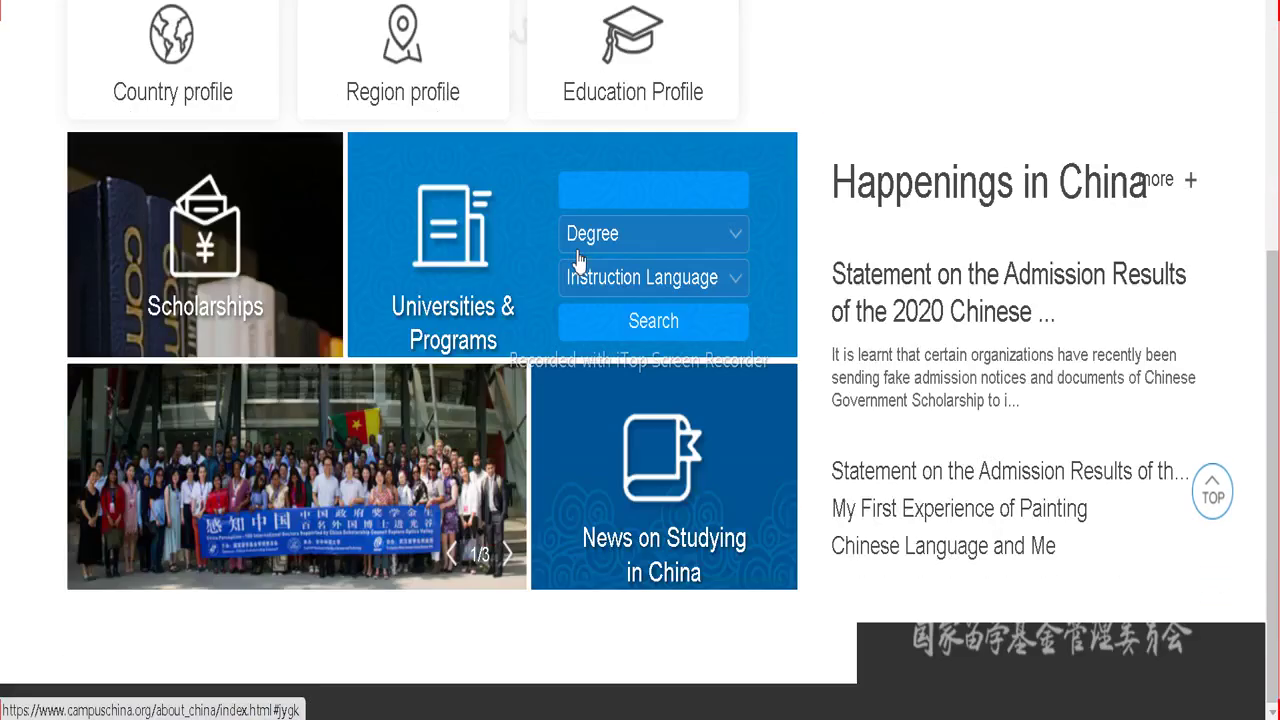
scroll(574, 257, "up", 3)
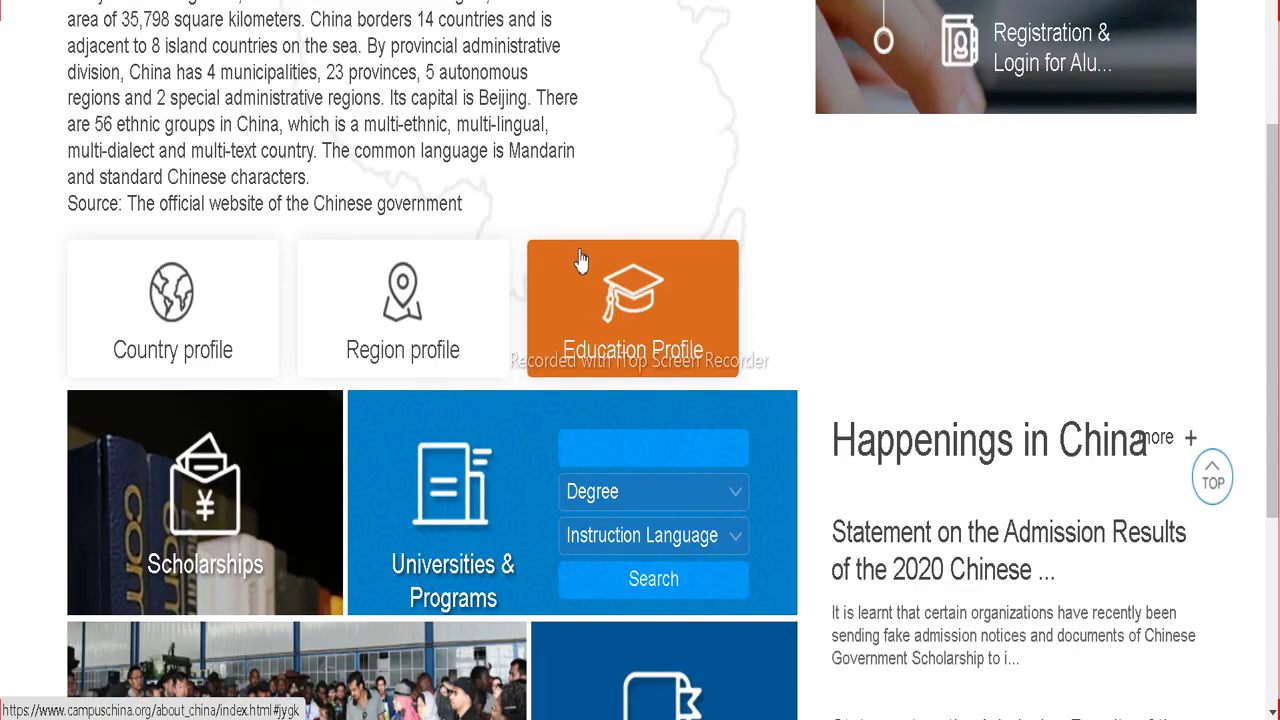
scroll(666, 285, "up", 4, "ctrl")
scroll(666, 282, "up", 8)
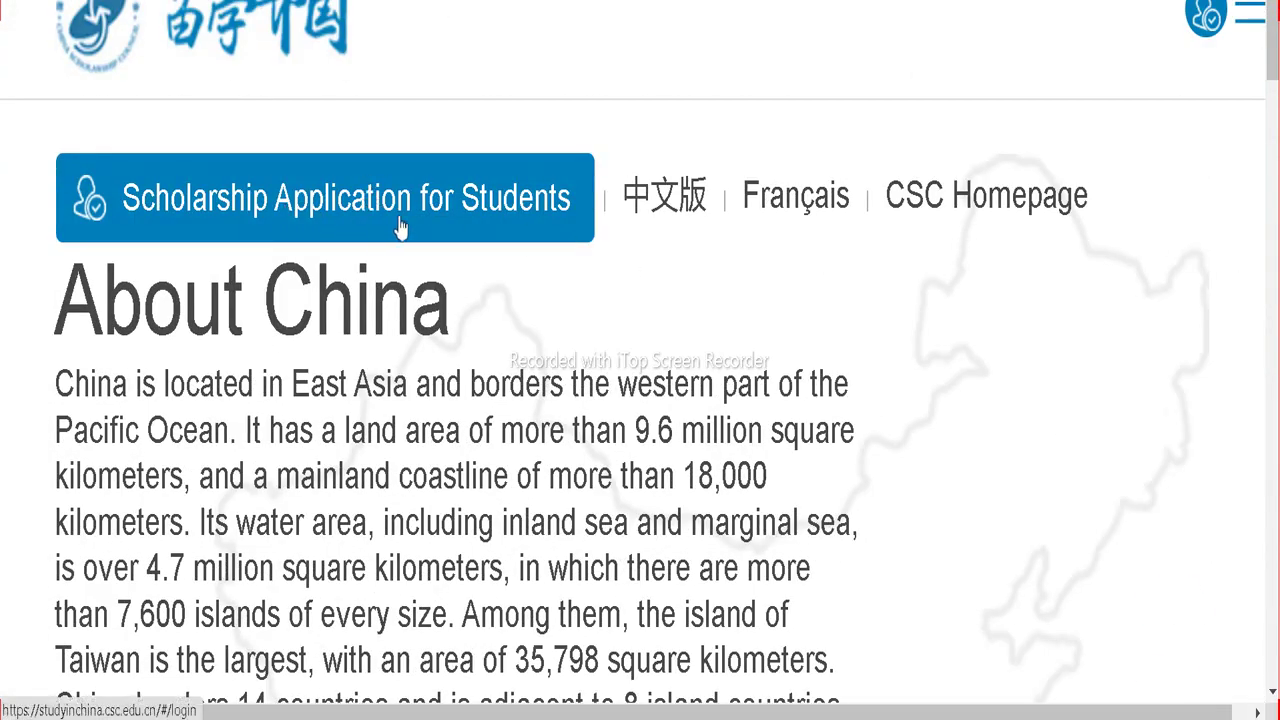
left_click(428, 212)
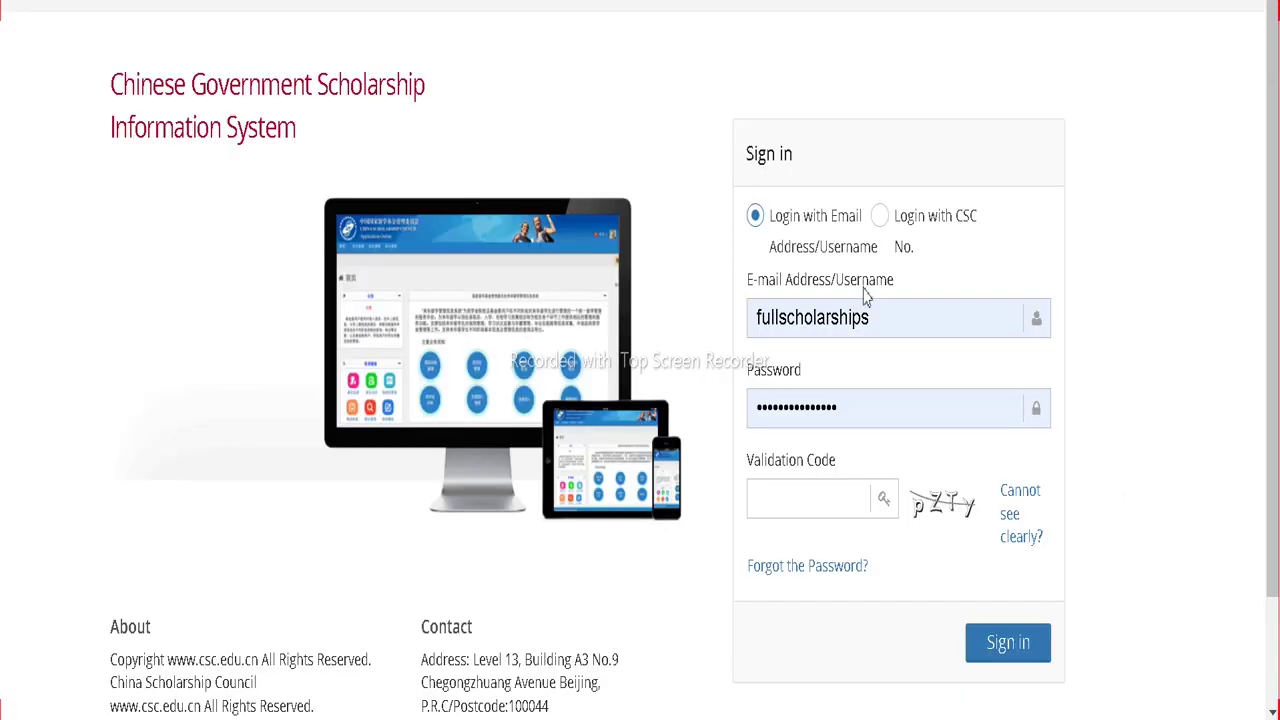
Step: Enter the validation code and retry Sign in with a new code after each rejection
left_click(834, 495)
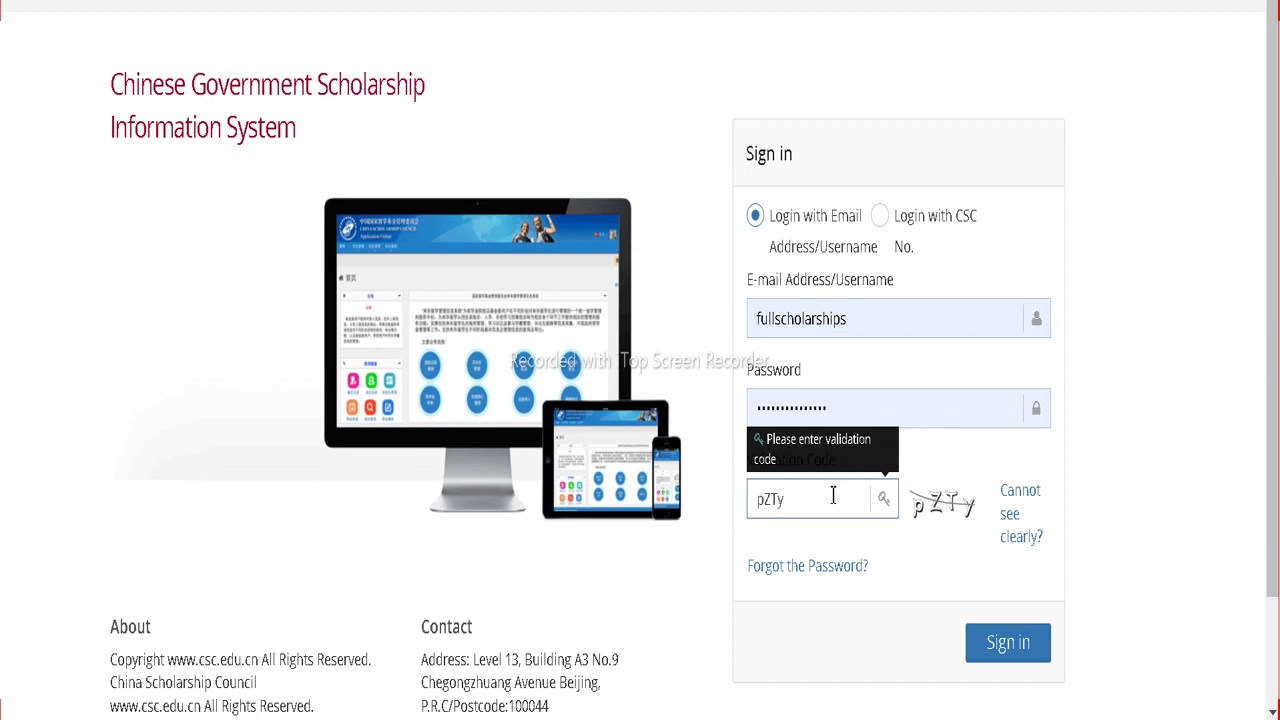
left_click(1000, 641)
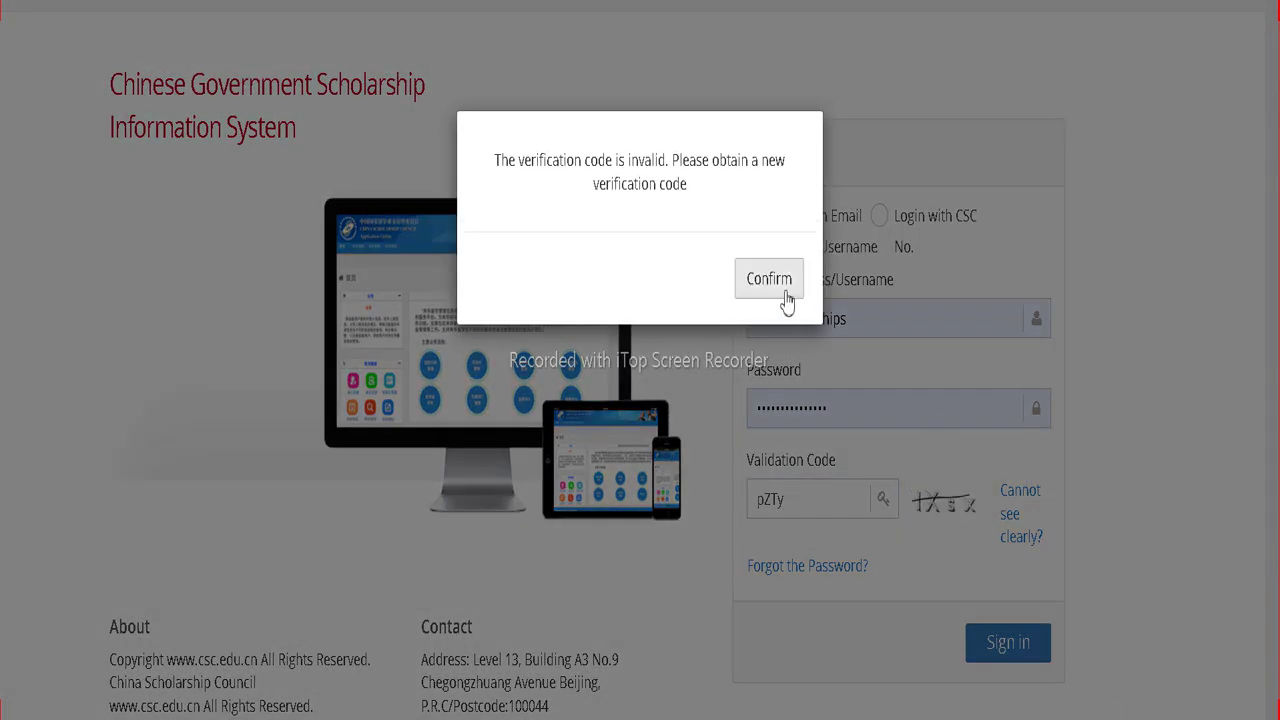
left_click(780, 288)
left_click_drag(808, 496, 740, 505)
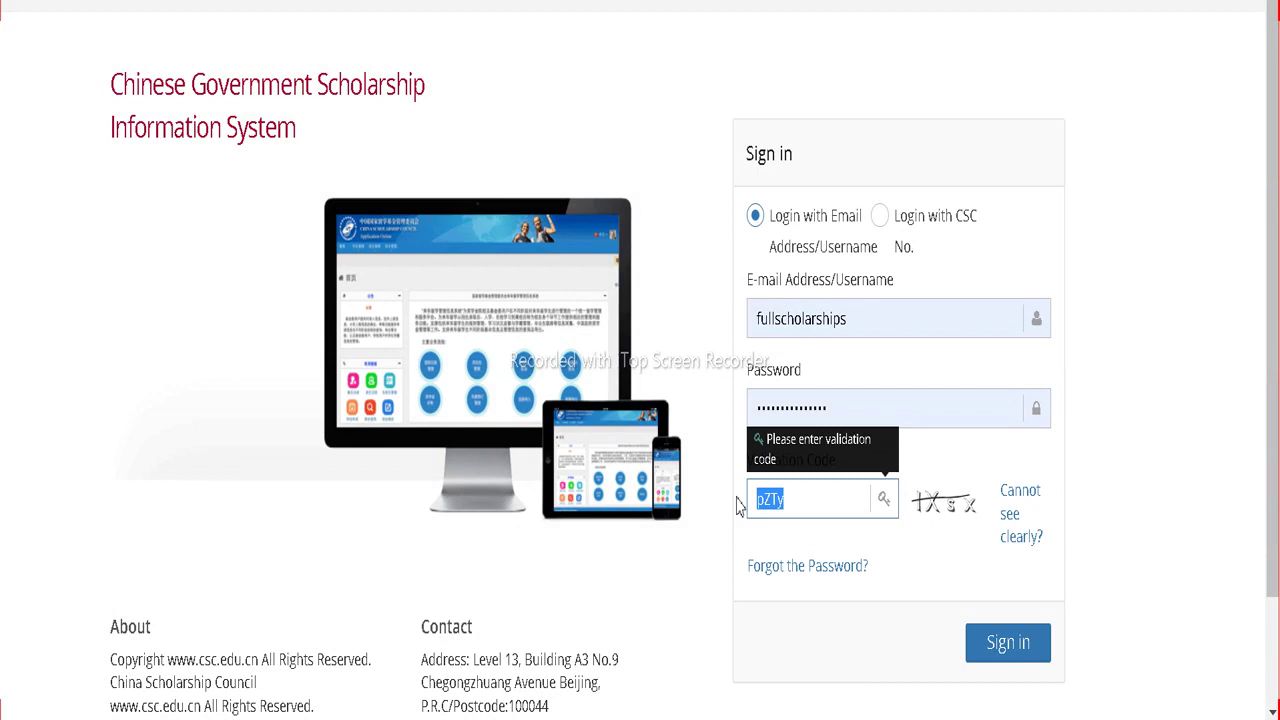
key("BackSpace")
left_click(1008, 645)
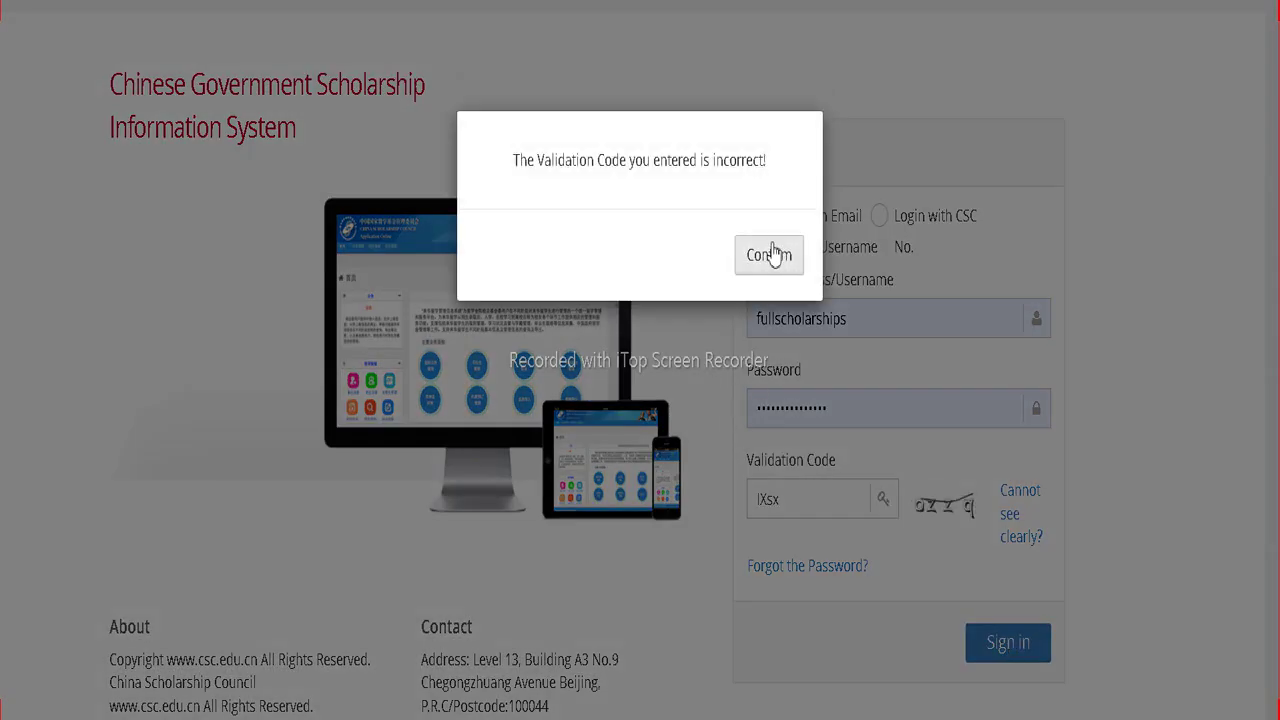
left_click(770, 252)
left_click_drag(823, 500, 748, 500)
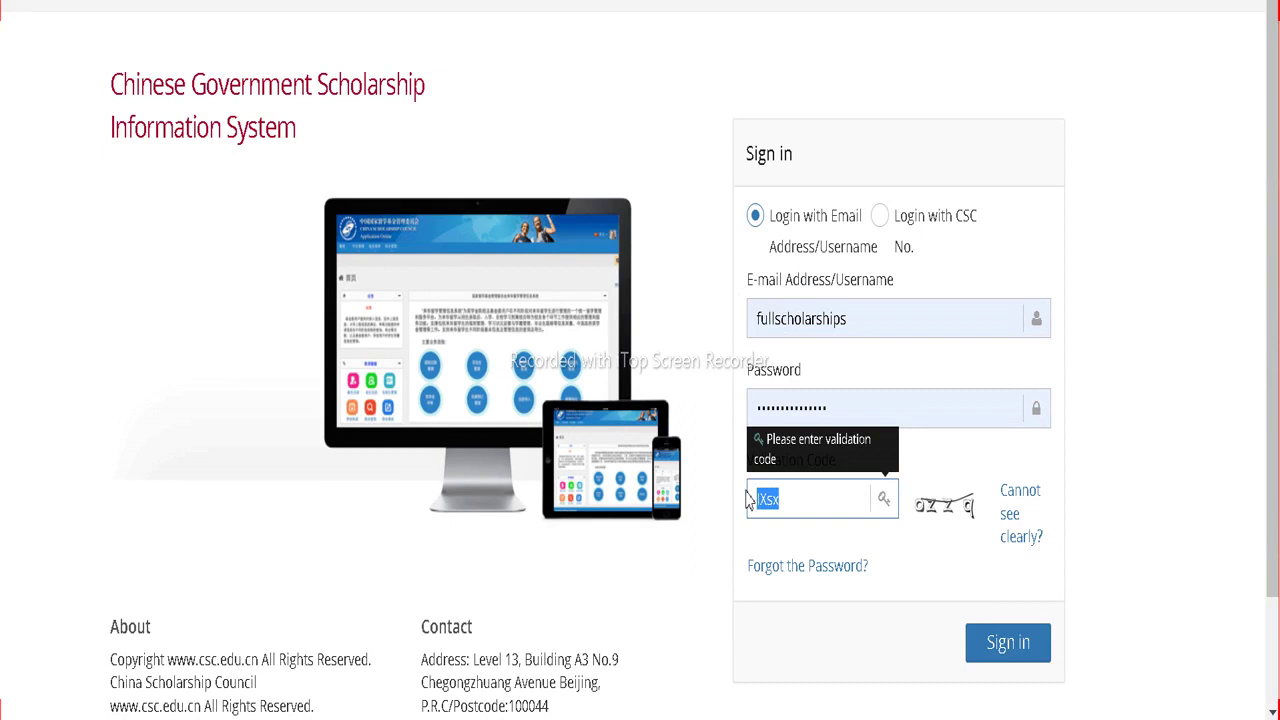
type("0")
left_click(1030, 644)
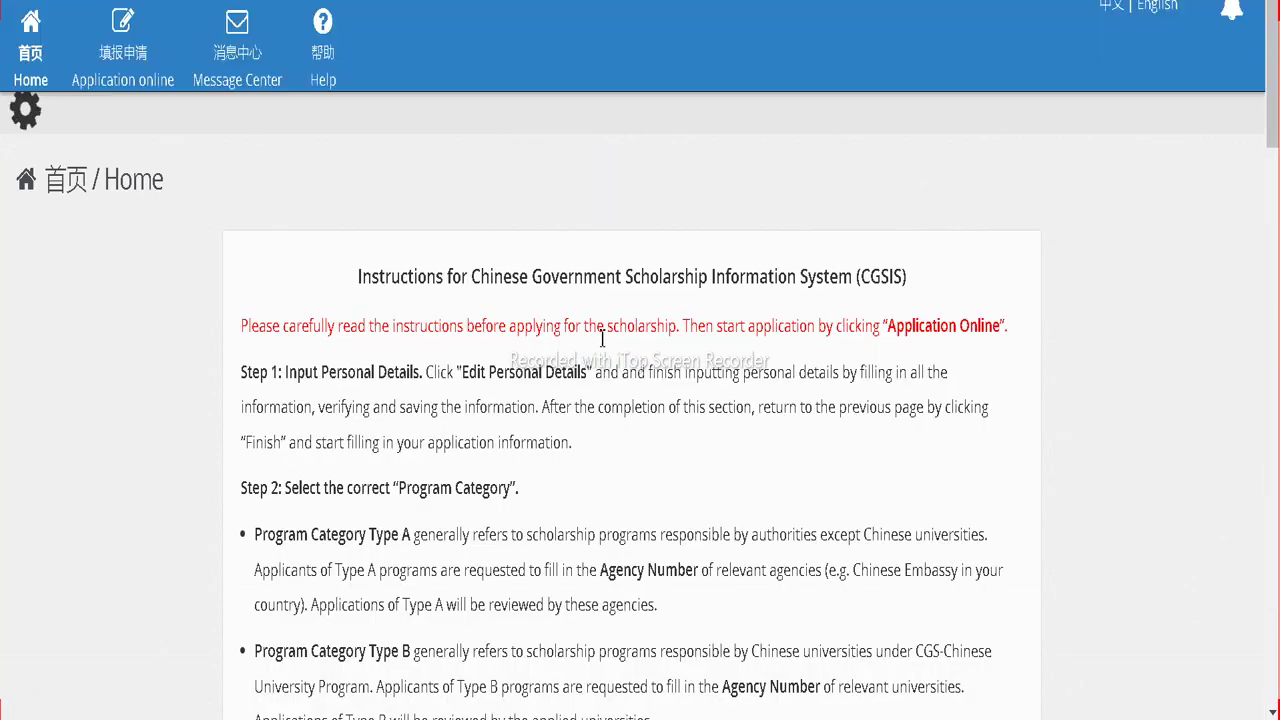
Step: Scroll through the Home instructions and open 'Application online' from the top navigation
scroll(609, 331, "down", 15)
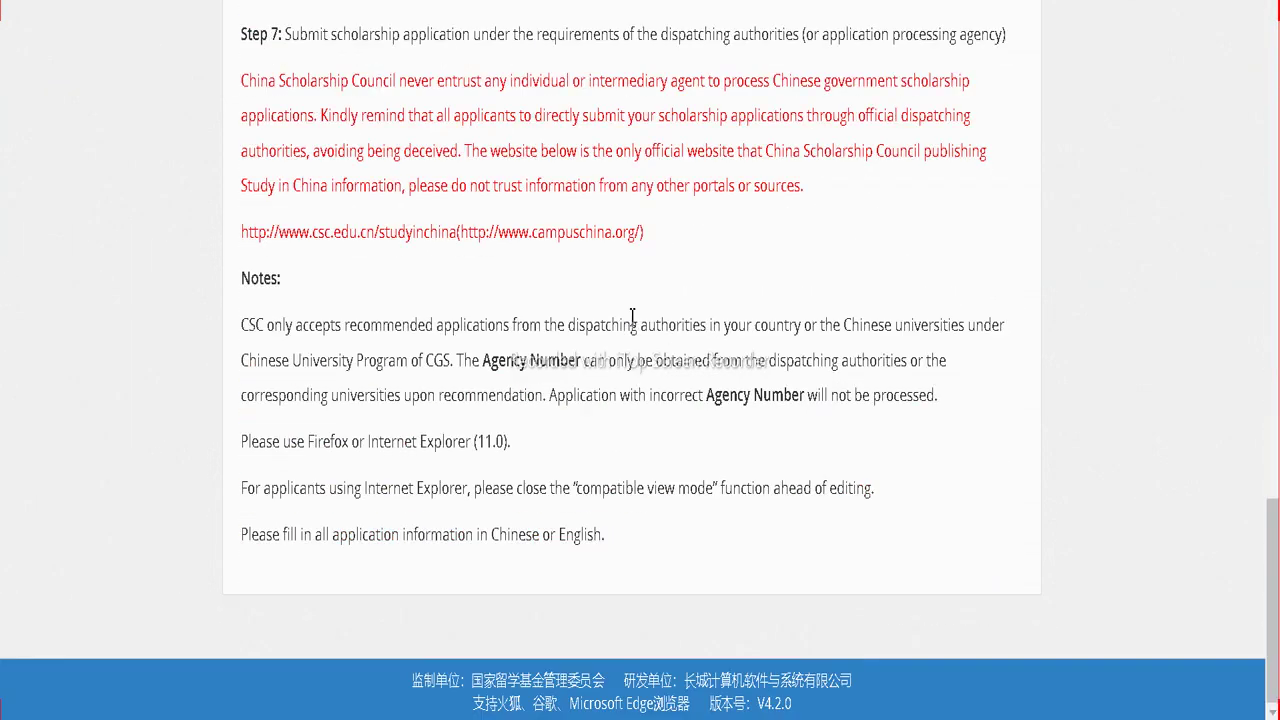
scroll(632, 316, "up", 15)
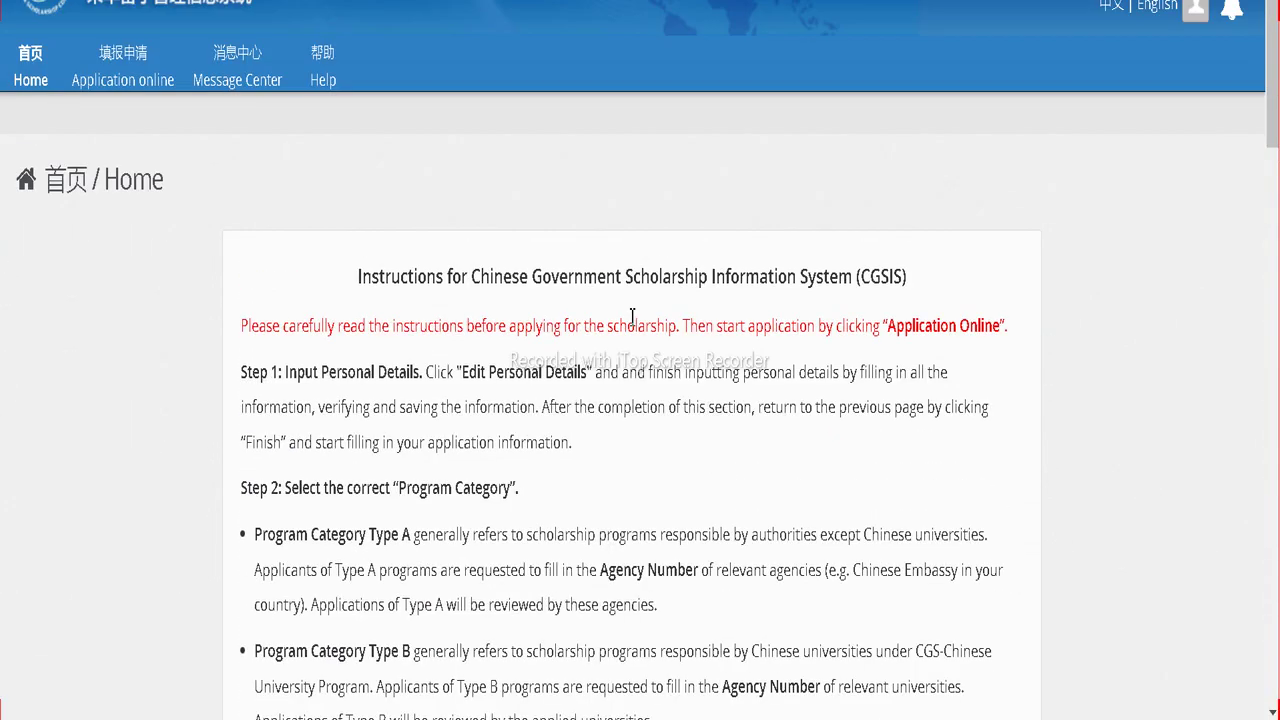
left_click(139, 119)
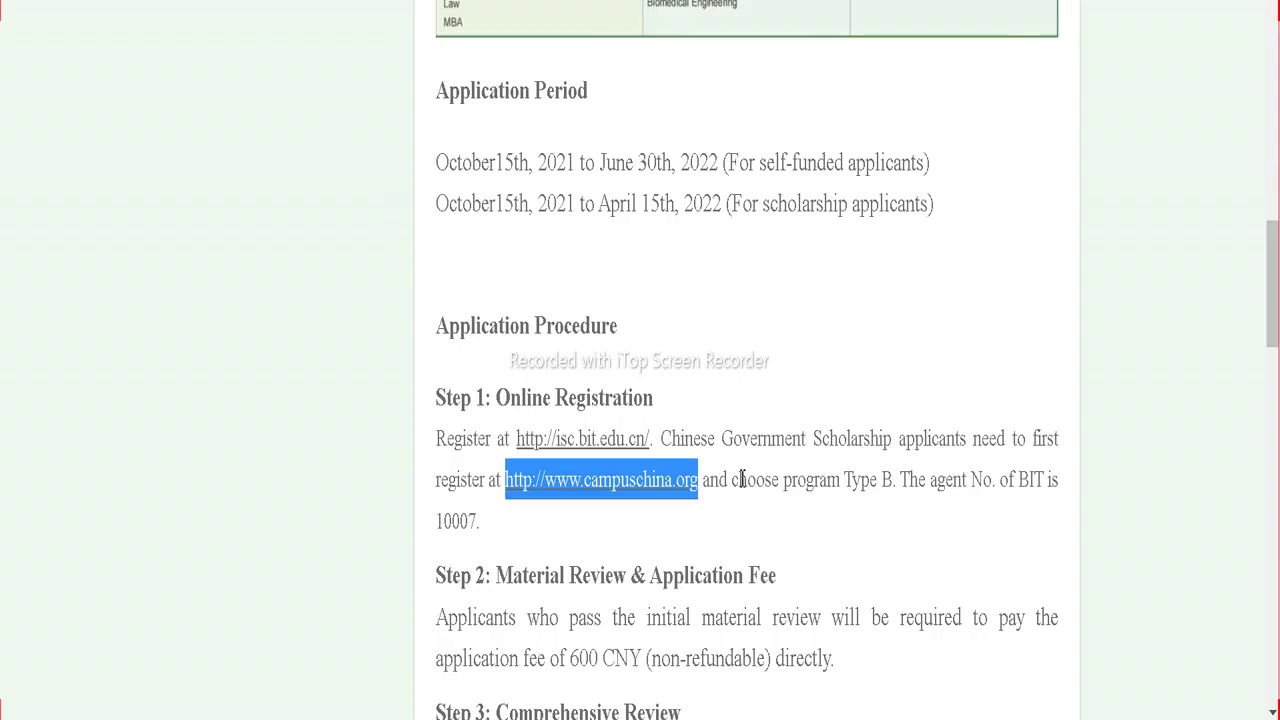
Step: Highlight BIT agent number 10007 in the guide's Step 1, then return to the online application page
left_click(742, 479)
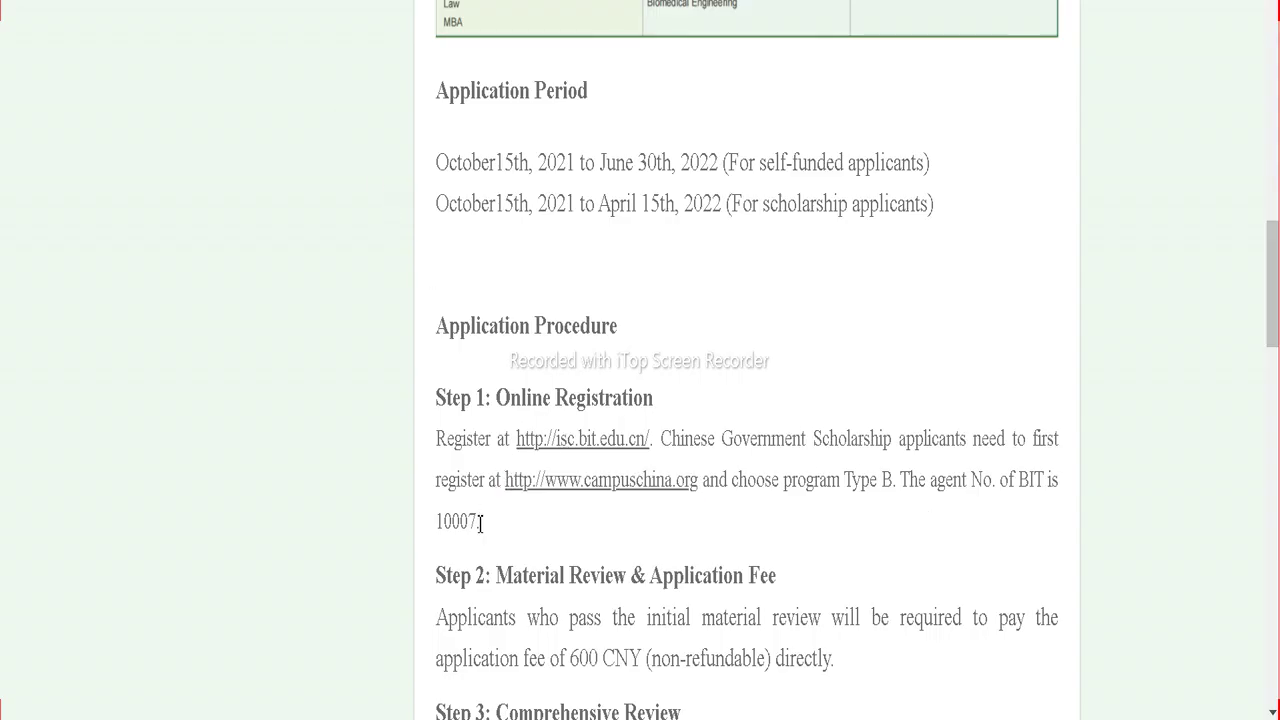
left_click_drag(477, 520, 437, 520)
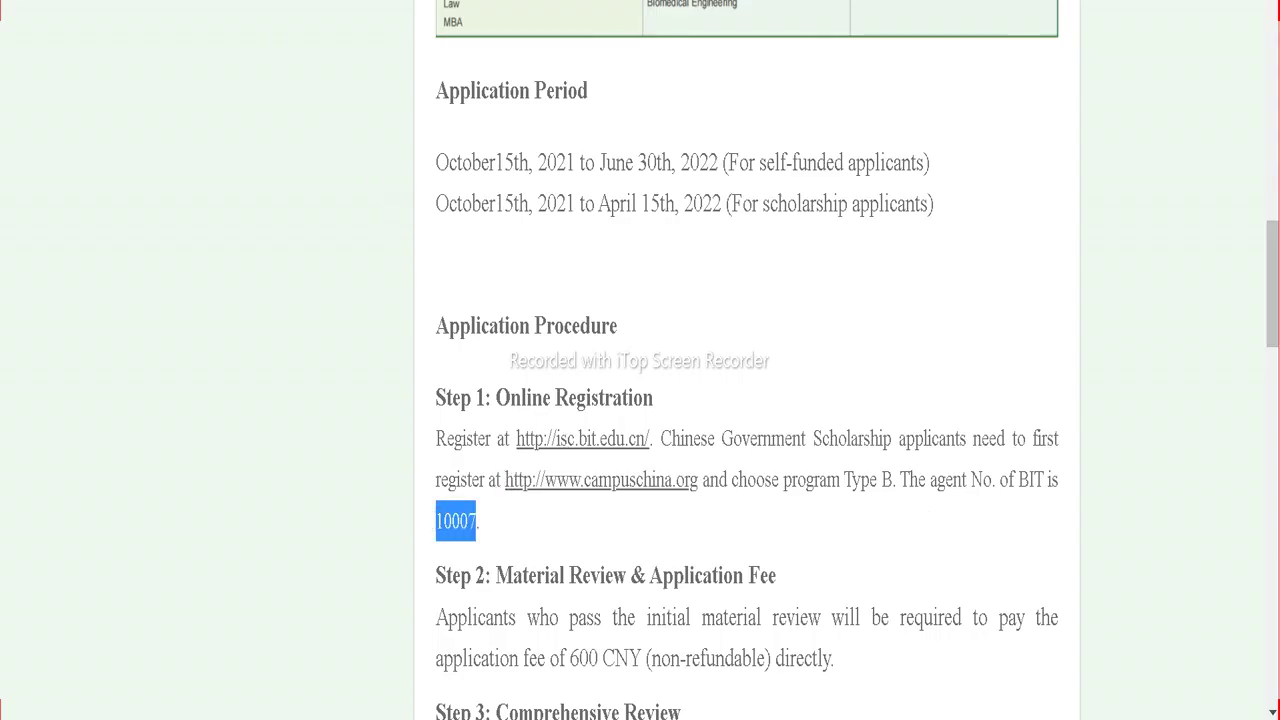
left_click(1104, 712)
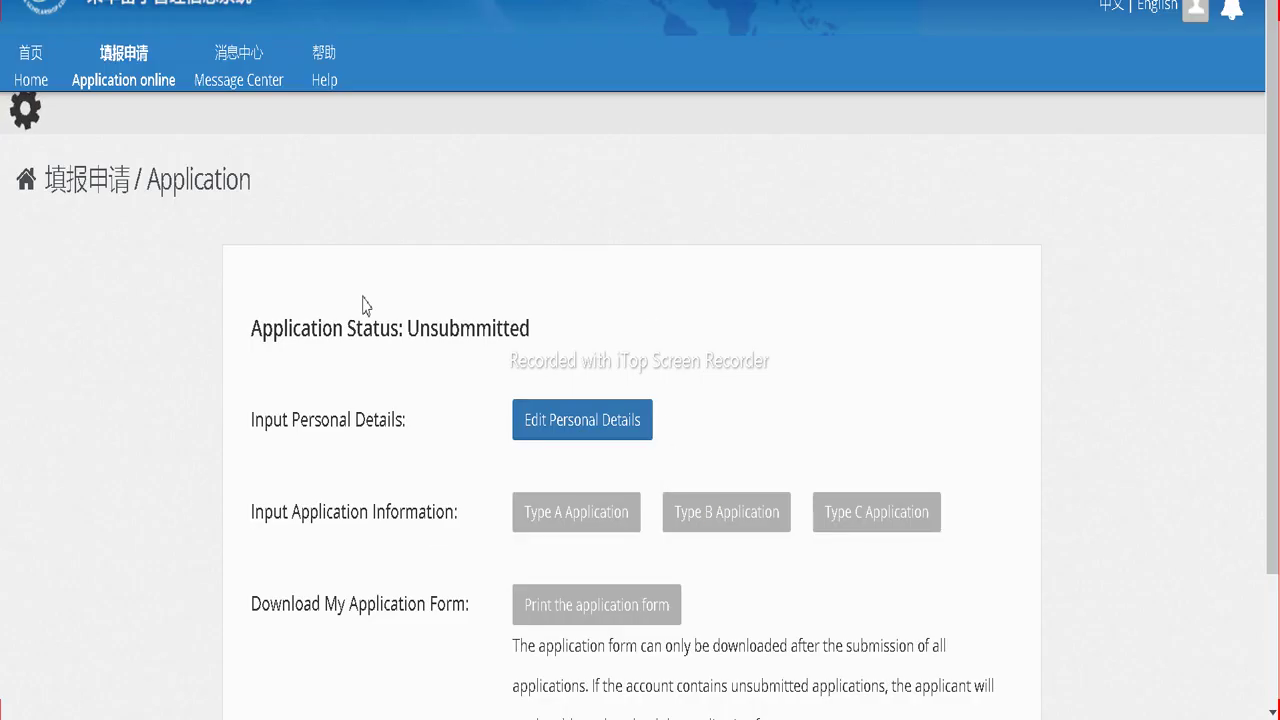
scroll(552, 463, "down", 2)
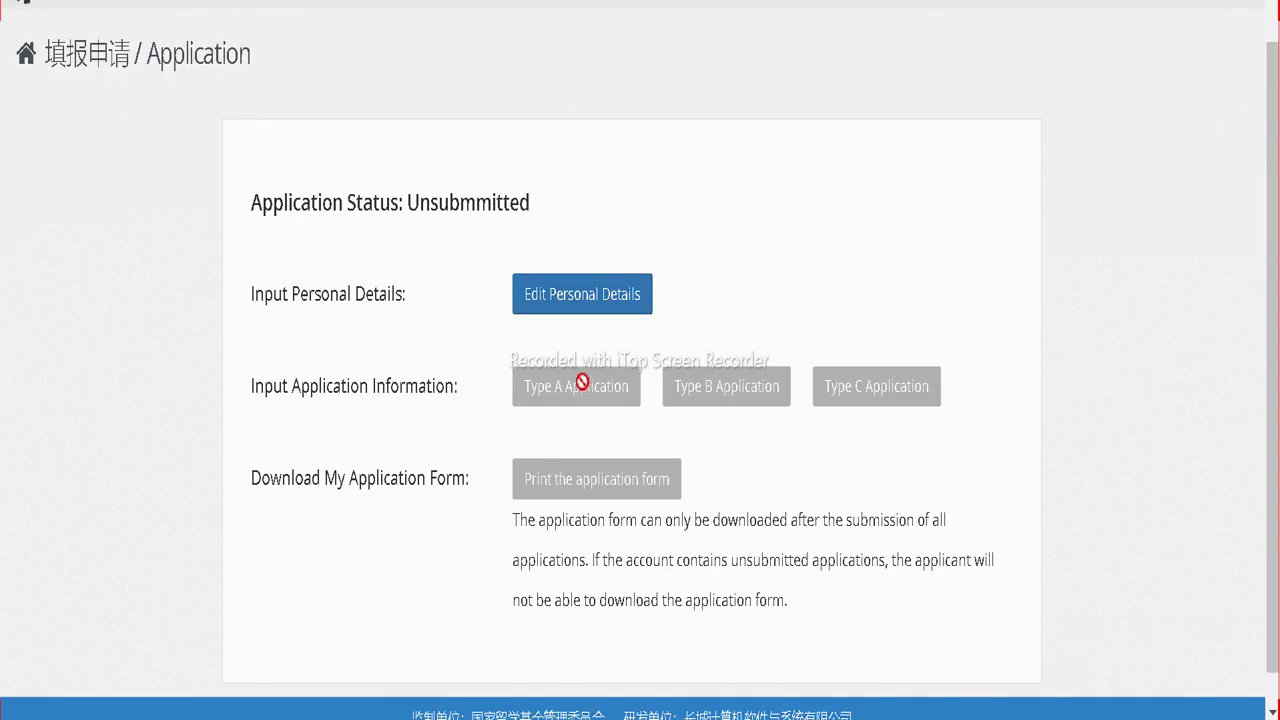
scroll(634, 359, "down", 1)
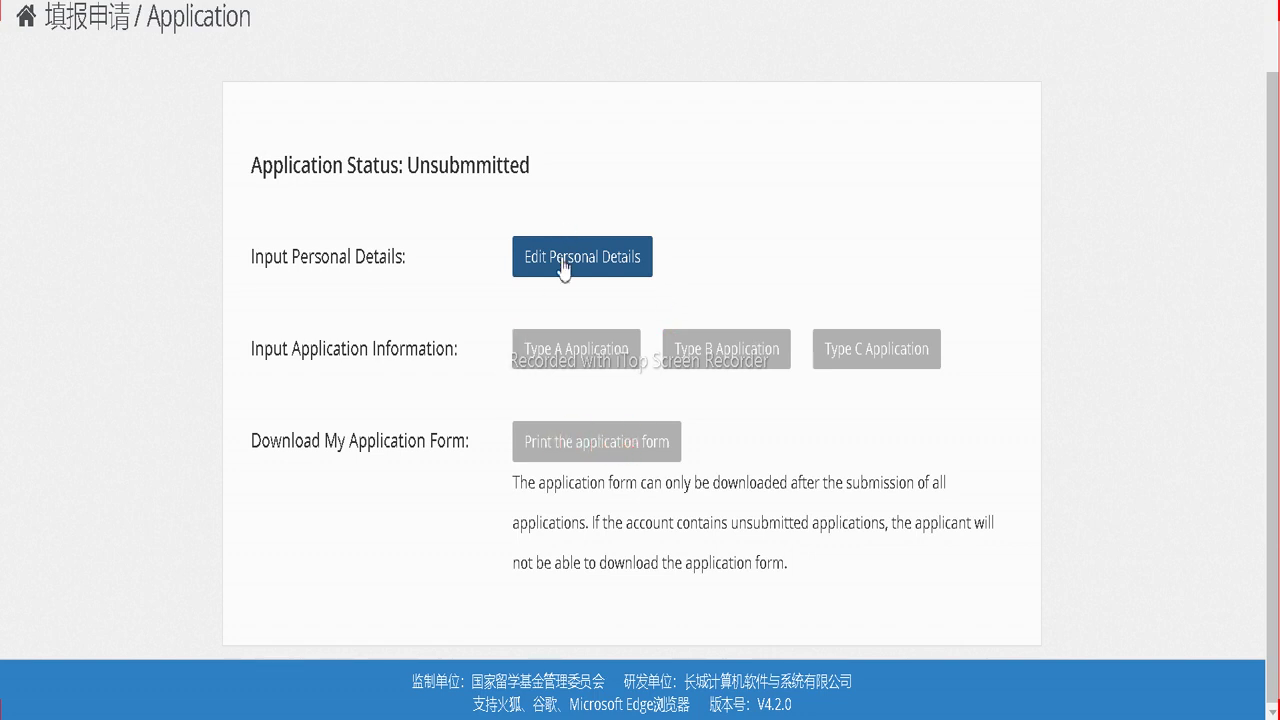
scroll(562, 266, "up", 2)
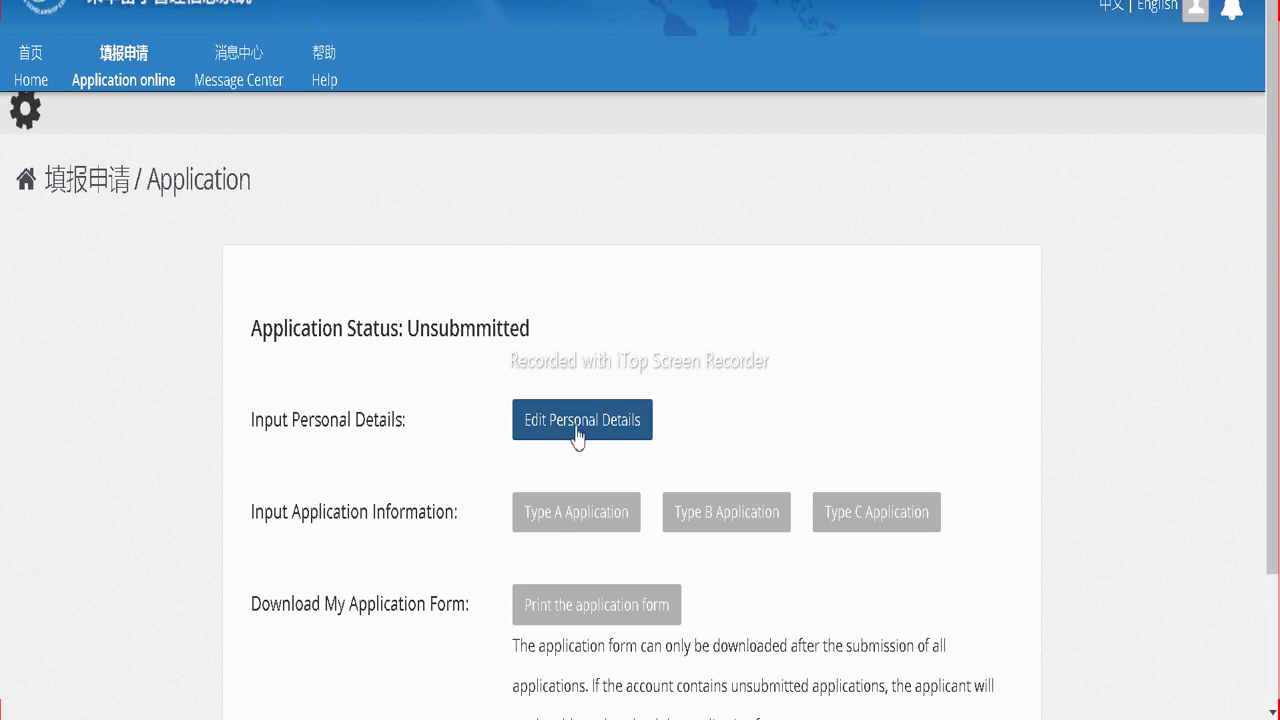